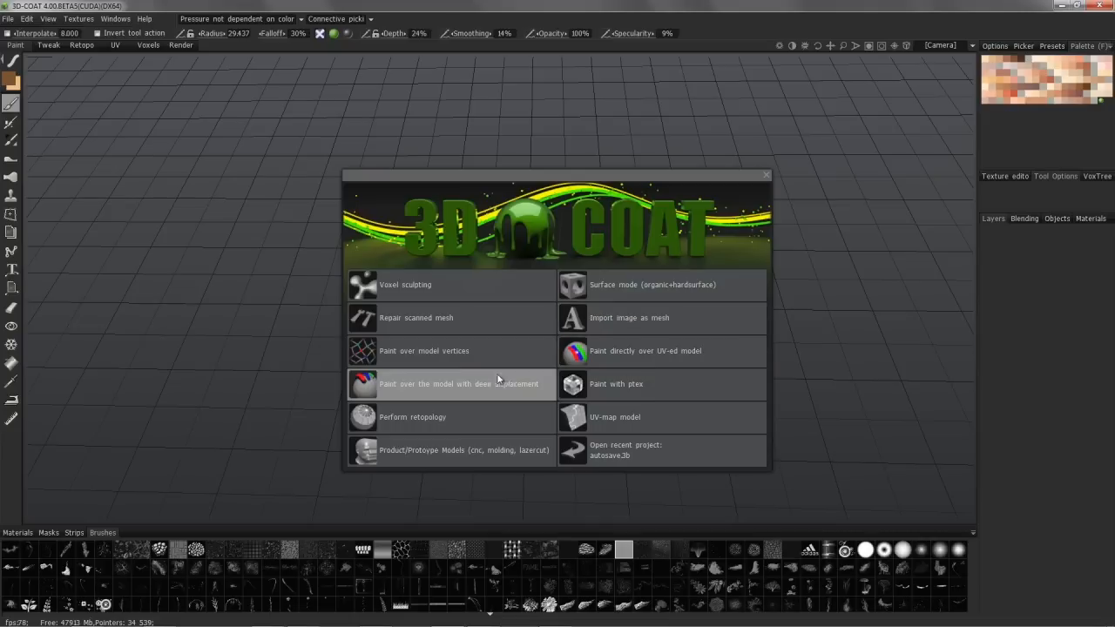
Step: Load the four-legged creature sample for painting with deep displacement, keeping the default import options, and show its wireframe
left_click(452, 389)
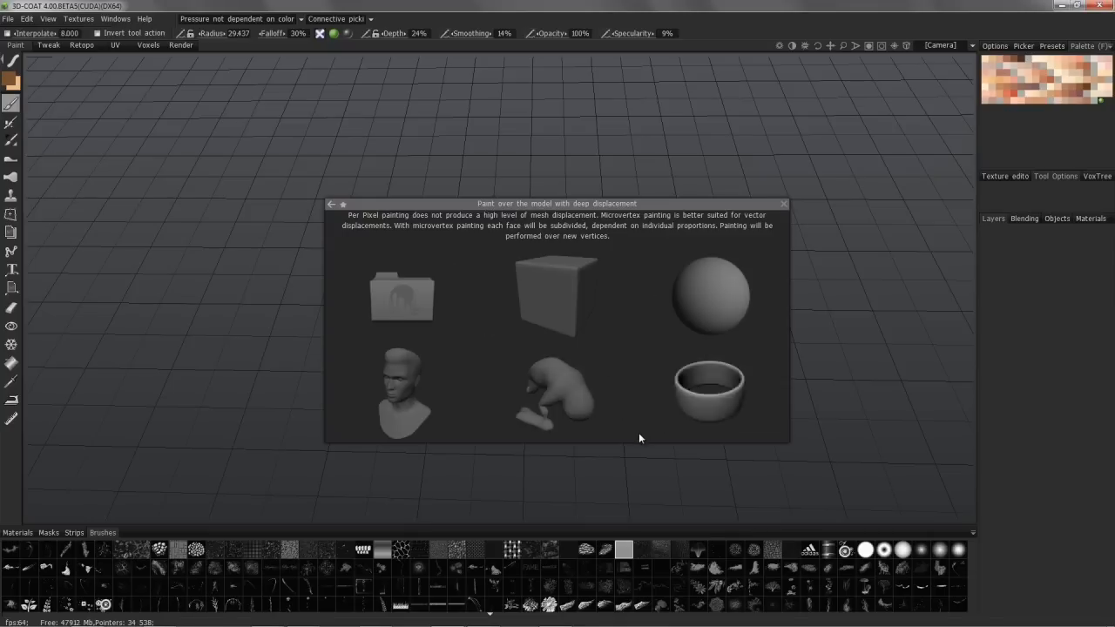
left_click(571, 380)
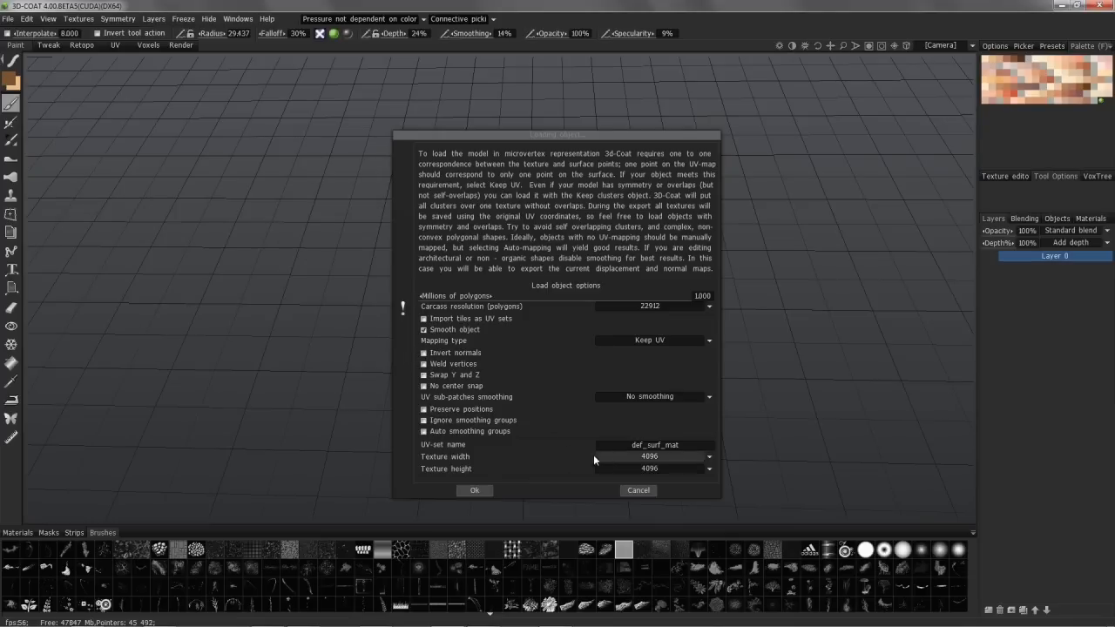
left_click(474, 491)
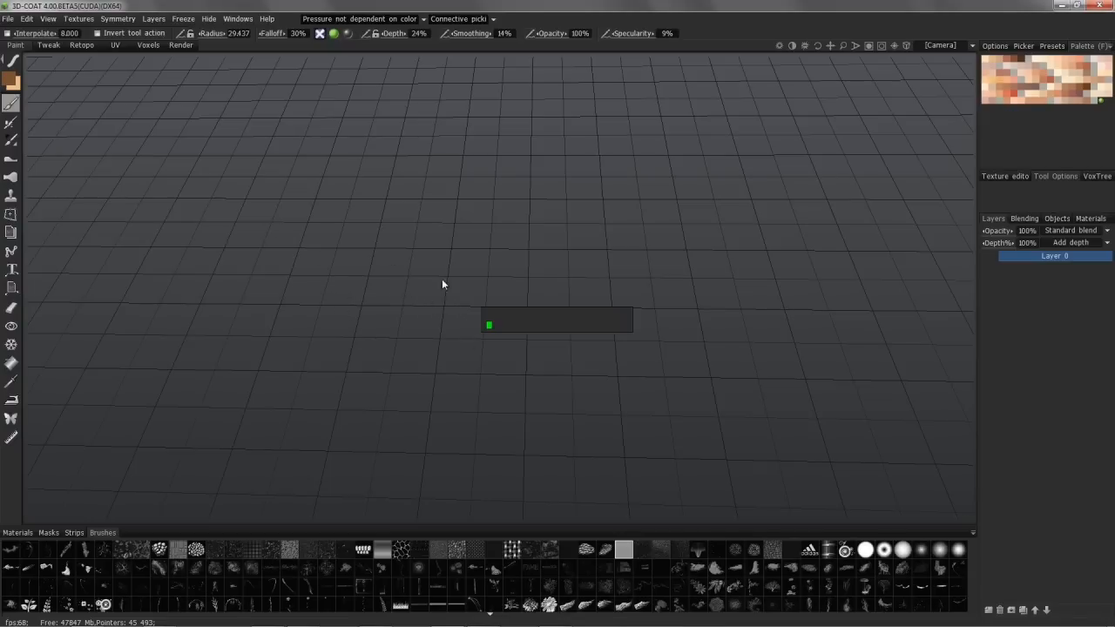
mouse_move(474, 342)
left_mouse_down()
mouse_move(466, 224)
mouse_move(463, 288)
mouse_move(505, 291)
mouse_move(511, 258)
mouse_move(480, 229)
mouse_move(565, 286)
mouse_move(531, 243)
mouse_move(528, 313)
mouse_move(498, 309)
mouse_move(494, 282)
mouse_move(540, 290)
left_mouse_up()
key("w")
Step: Set the brush to paint depth and color without specular, and enlarge the brush thumbnails to Large
mouse_move(349, 36)
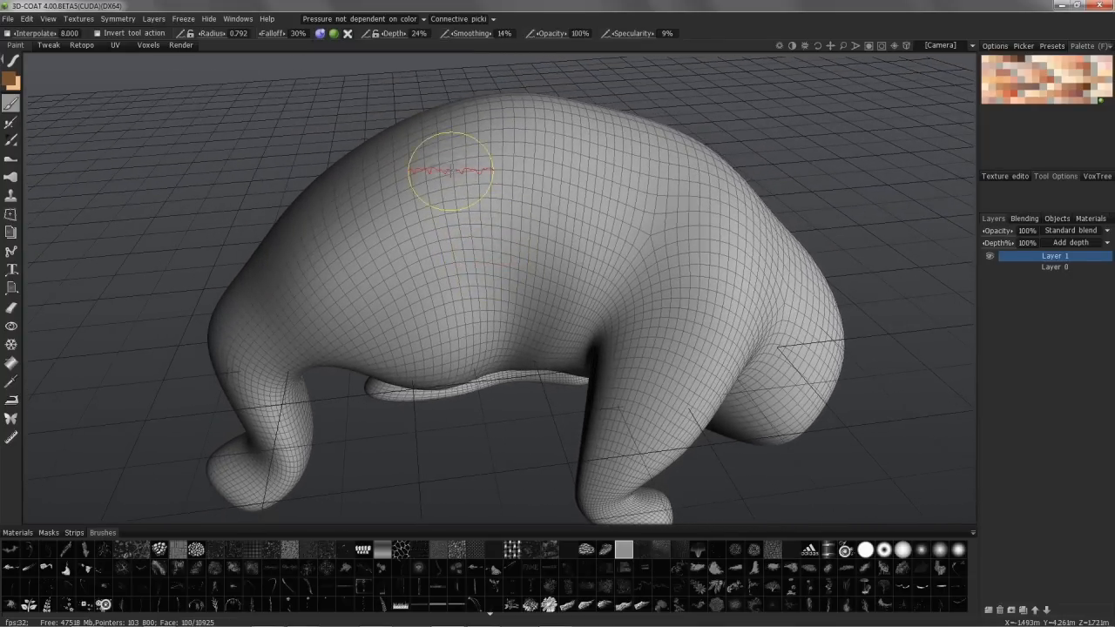
mouse_move(16, 63)
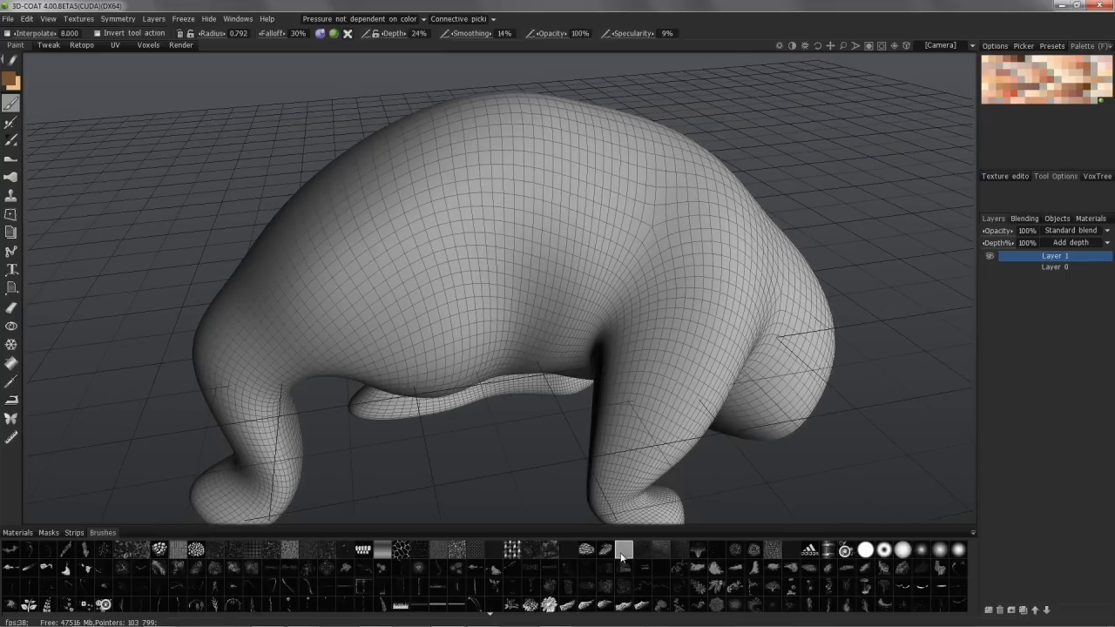
left_click(974, 534)
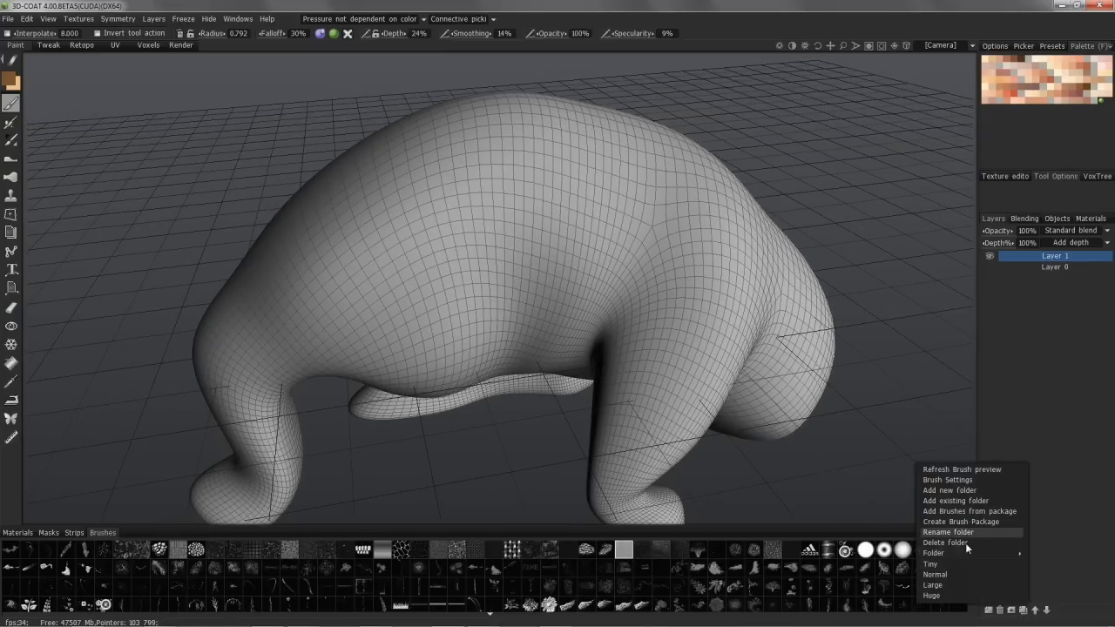
left_click(954, 589)
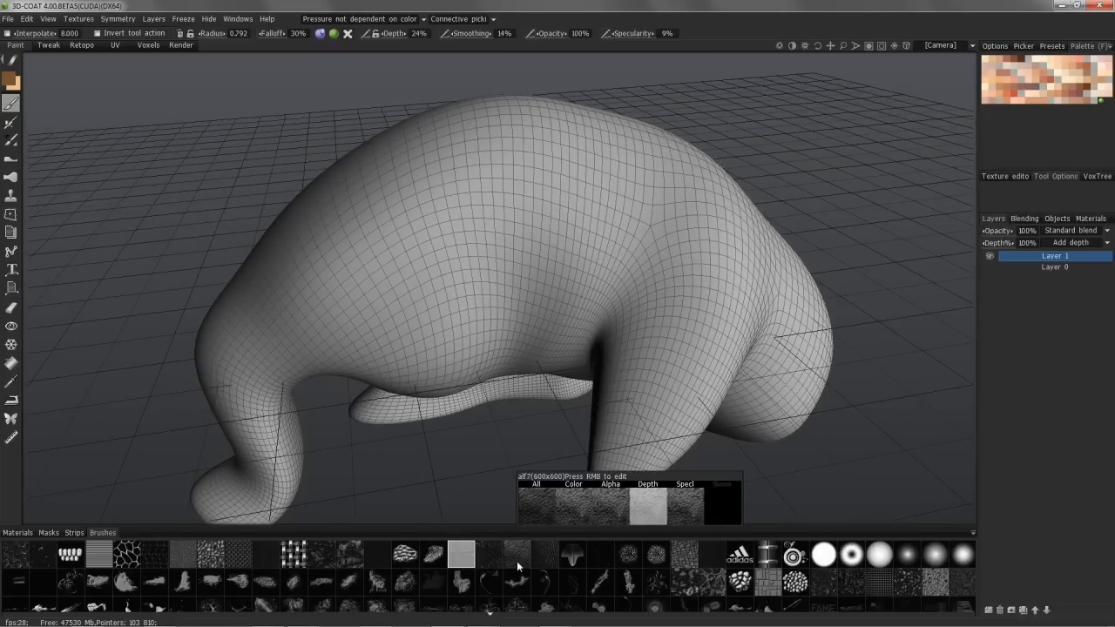
Step: Choose the rounded-stones brush with the drag-to-size stamp stroke mode and try a stamp on the creature's flank
mouse_move(795, 592)
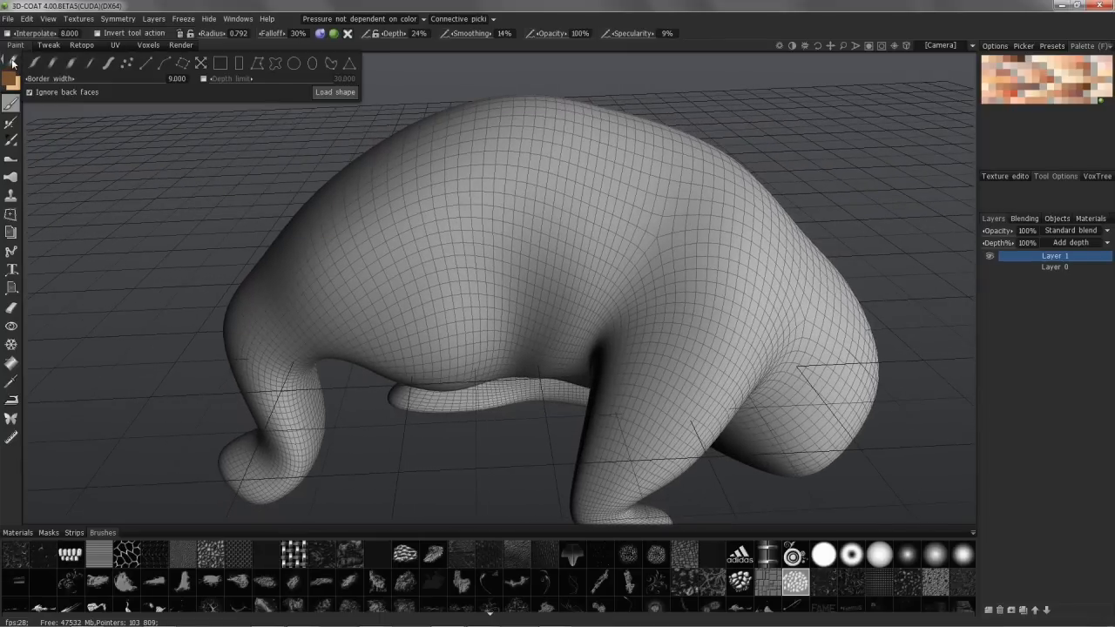
left_click(183, 64)
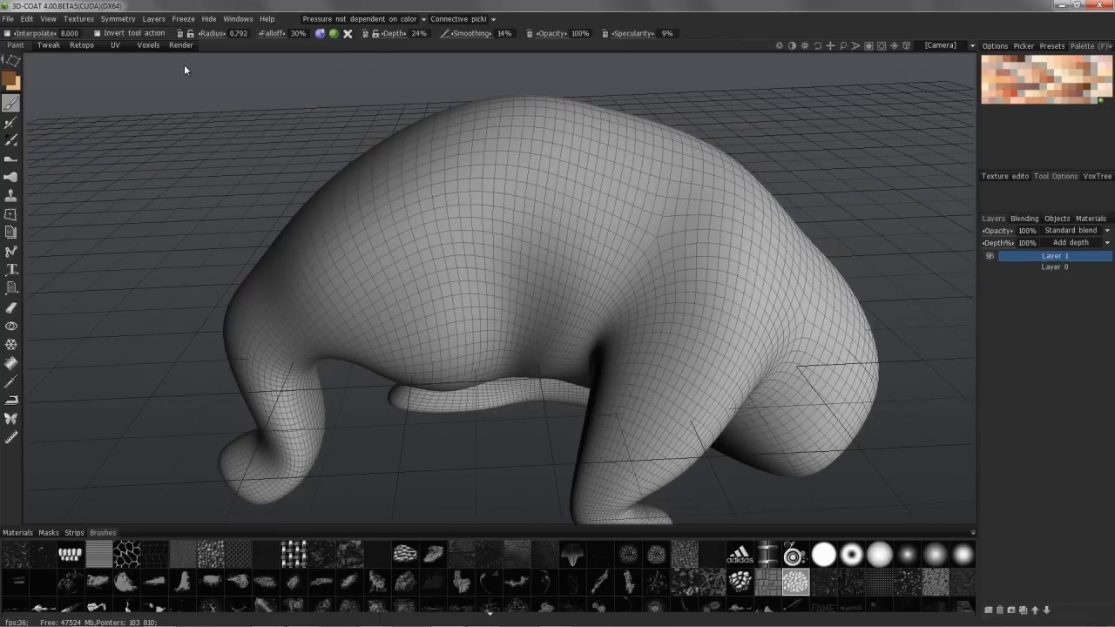
left_click_drag(427, 225, 446, 227, "alt")
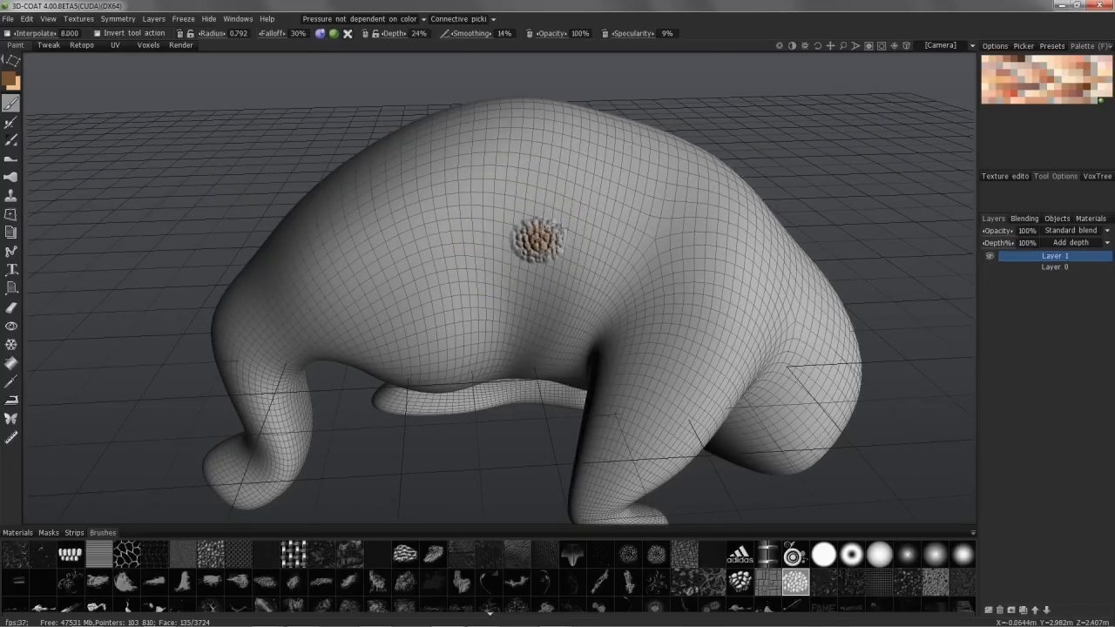
left_click_drag(591, 231, 596, 250)
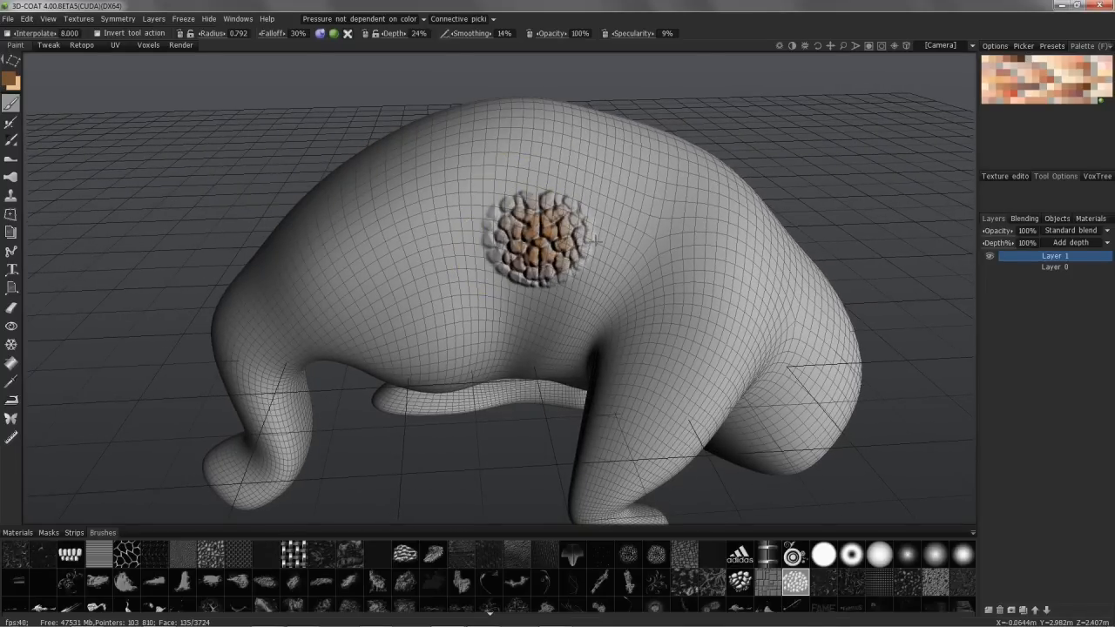
left_click_drag(400, 209, 449, 214, "alt")
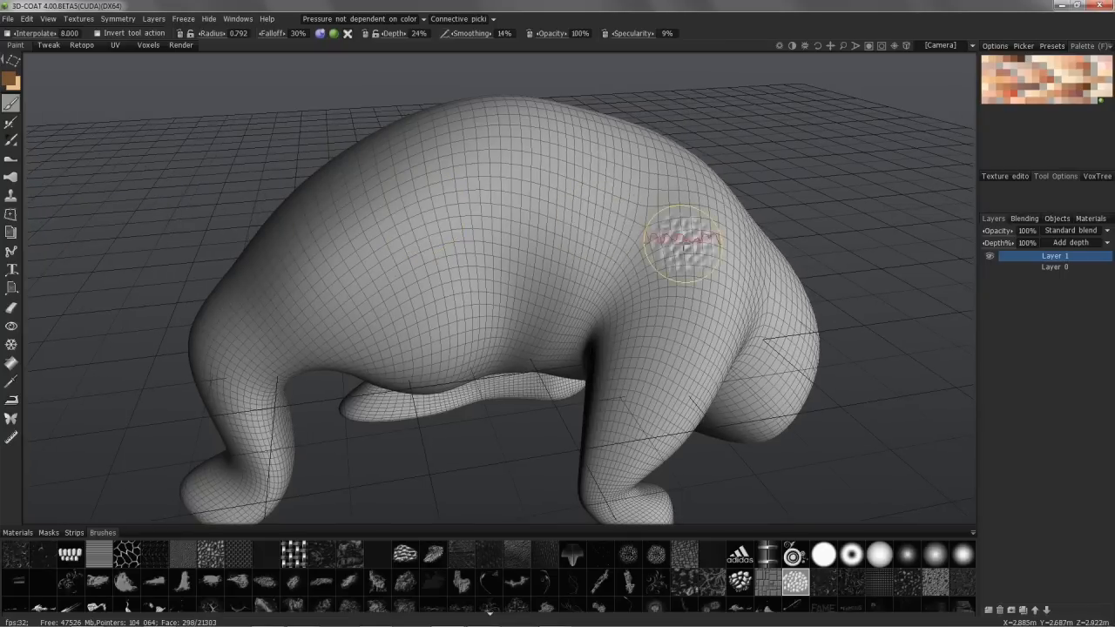
Step: Try symmetry across the X axis, and switch the symmetry to the Z axis
key("s")
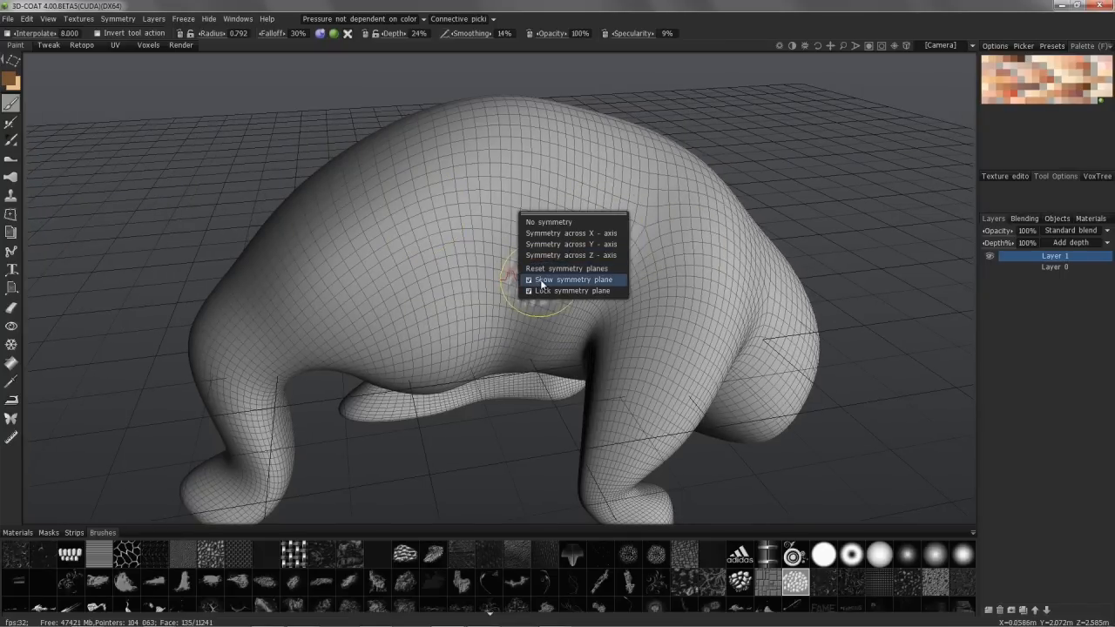
mouse_move(495, 245)
left_mouse_down("alt")
mouse_move(417, 225)
mouse_move(493, 231)
left_mouse_up("alt")
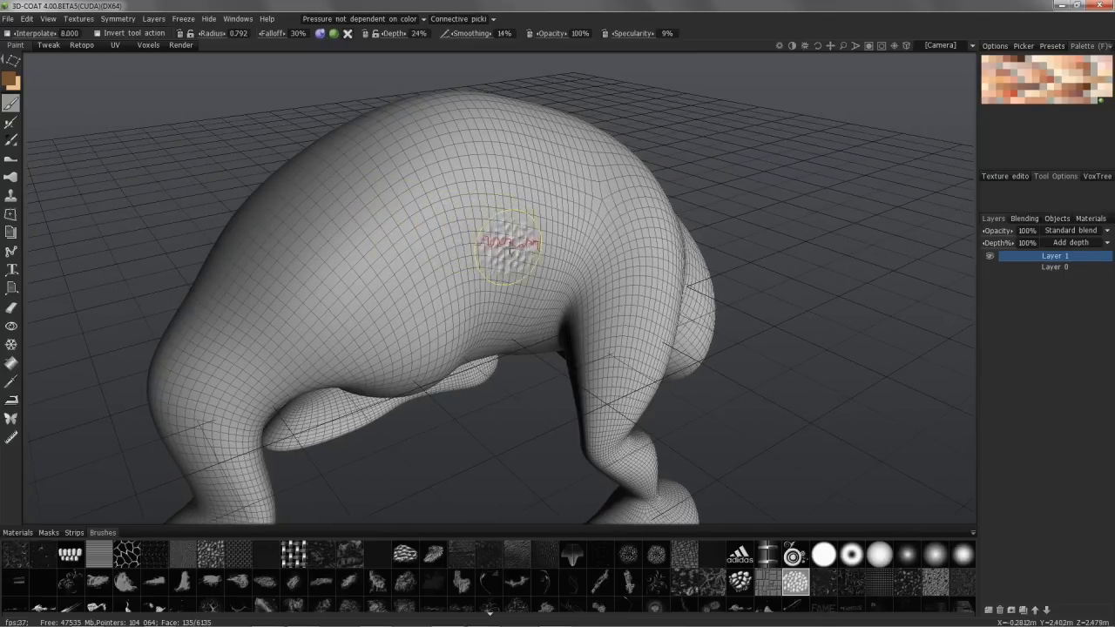
left_click(525, 229)
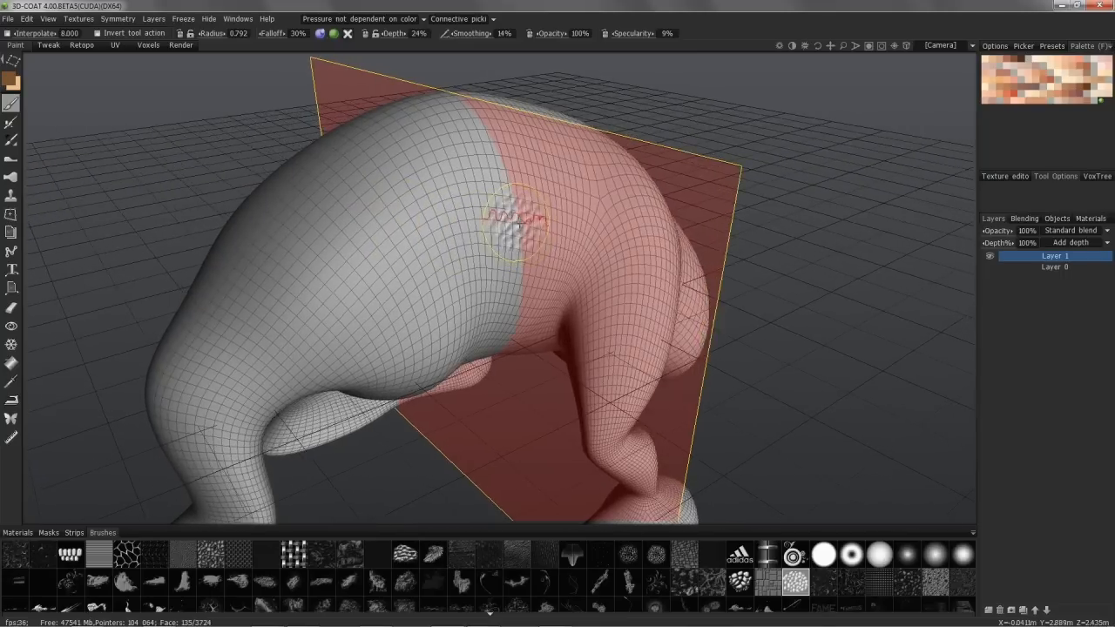
left_click(527, 228)
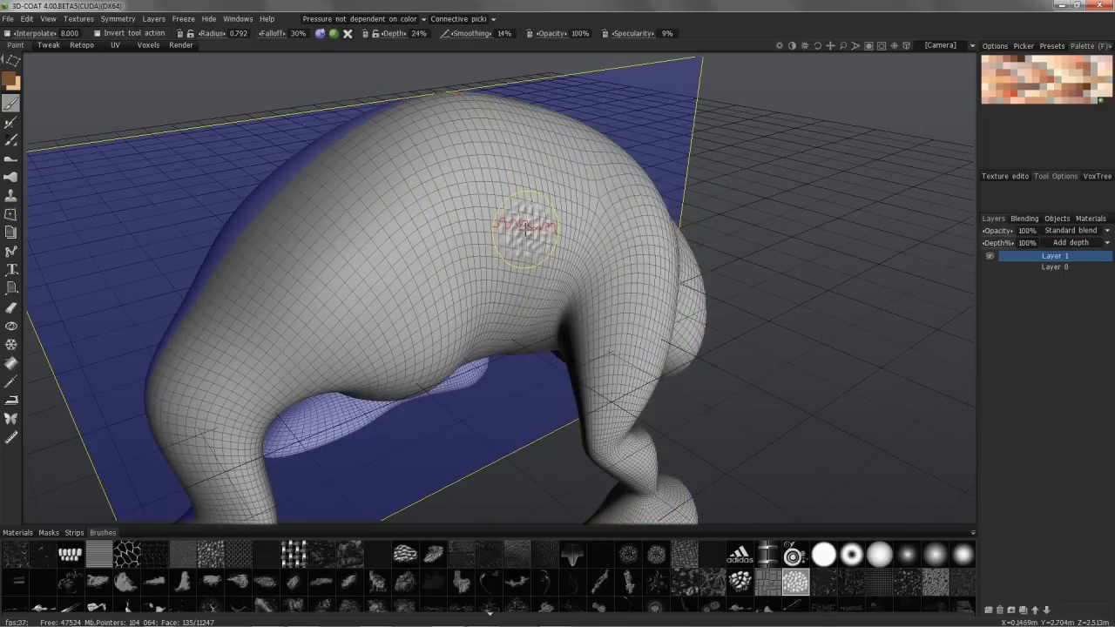
left_click_drag(540, 188, 507, 164, "alt")
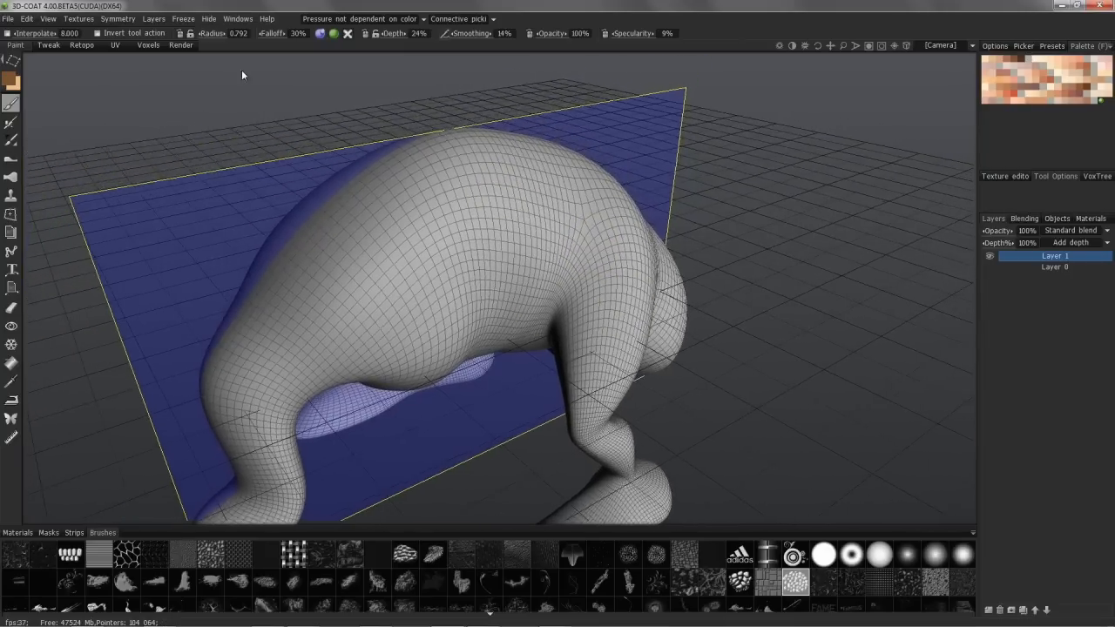
Step: Display the coordinate axes in the viewport and compare their directions with the symmetry plane
left_click(49, 18)
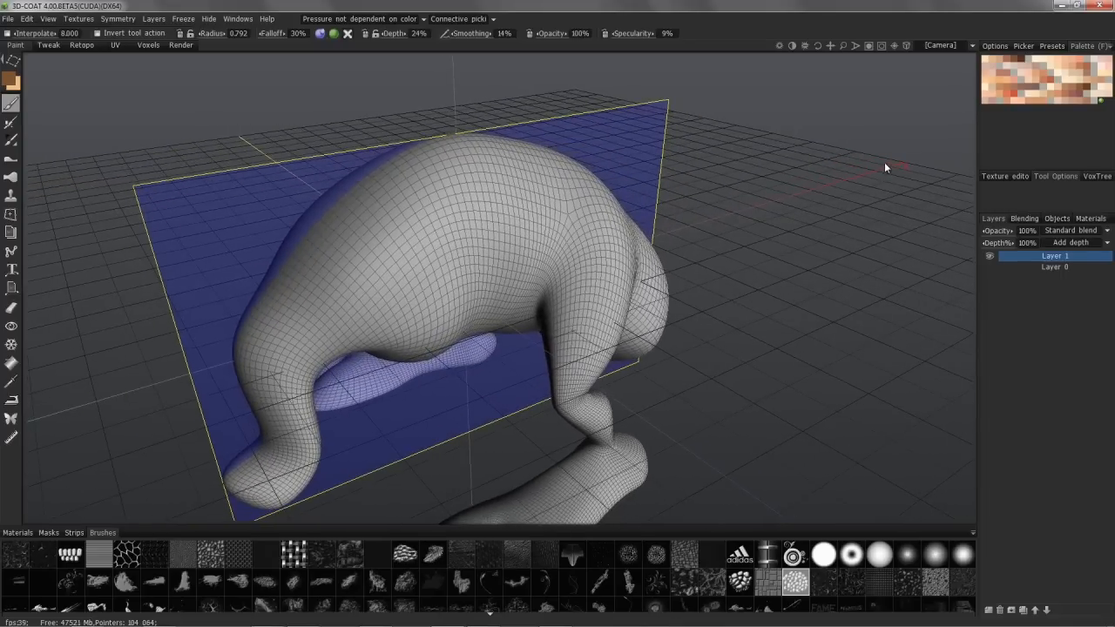
left_click_drag(903, 166, 74, 228)
right_click_drag(75, 234, 206, 295)
left_click_drag(206, 294, 112, 266)
Step: Stamp a large round patch of stones on the creature's flank, mirrored across the Z symmetry plane
right_click_drag(525, 174, 530, 197)
mouse_move(530, 196)
left_mouse_down()
mouse_move(329, 290)
mouse_move(454, 132)
mouse_move(452, 158)
mouse_move(368, 274)
mouse_move(404, 321)
mouse_move(506, 301)
left_mouse_up()
right_click_drag(505, 301, 500, 329)
left_click_drag(500, 330, 421, 304)
right_click_drag(421, 304, 448, 298, "alt")
mouse_move(473, 288)
left_mouse_down()
mouse_move(532, 279)
mouse_move(499, 295)
mouse_move(681, 214)
left_mouse_up()
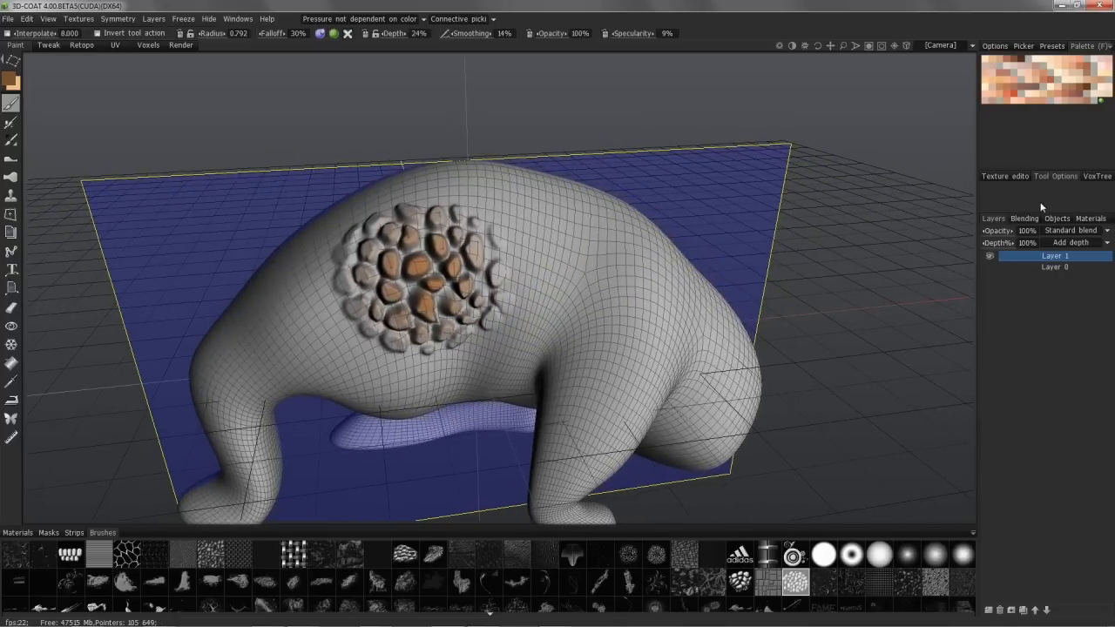
Step: Dock the texture editor beside the viewport and set it to display the Normals map around the stamped patches
left_click_drag(1018, 181, 968, 225)
left_click_drag(877, 284, 705, 255)
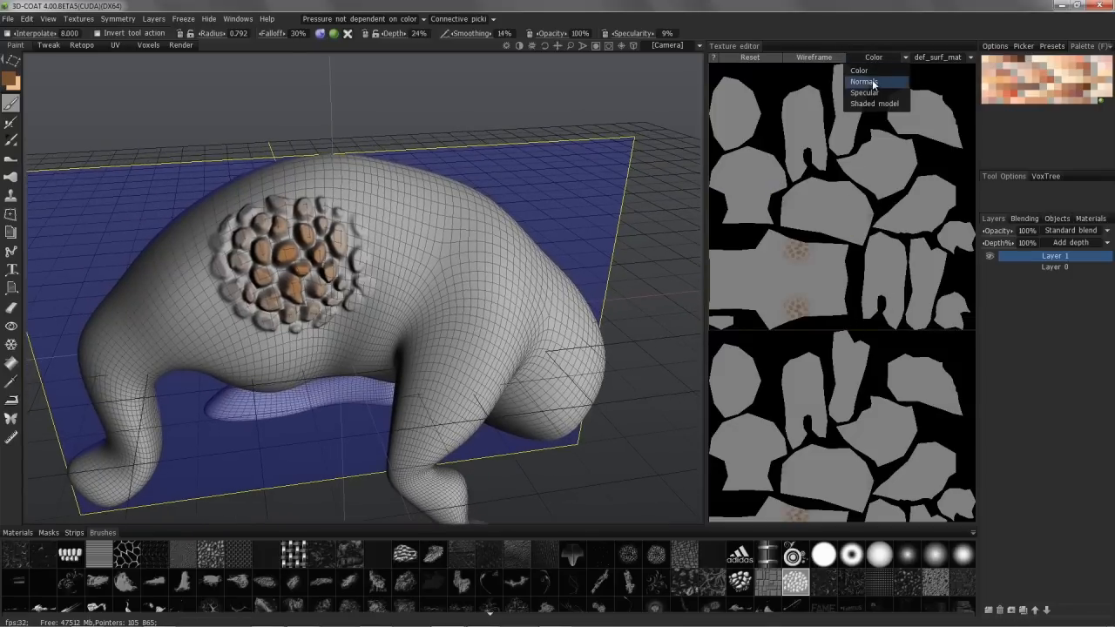
left_click(872, 82)
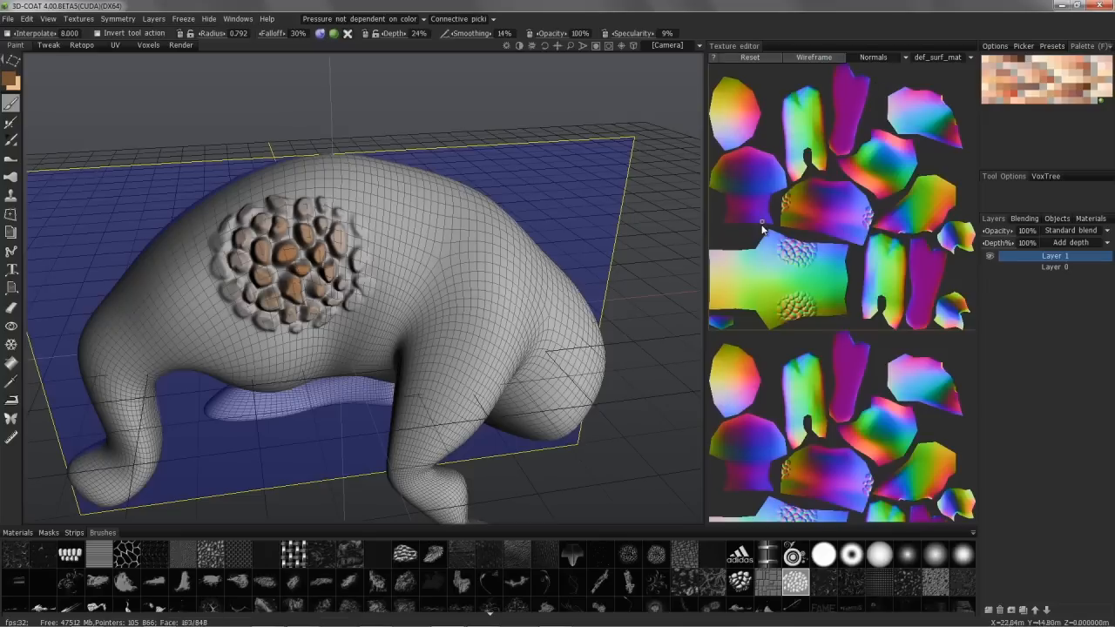
scroll(741, 220, "up", 5)
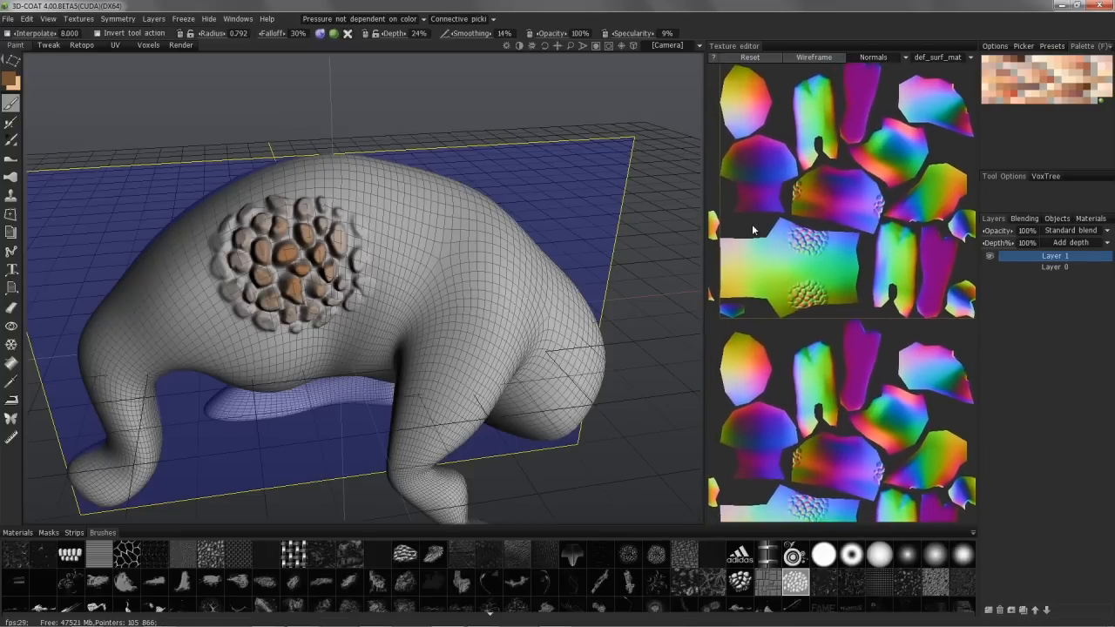
middle_click_drag(771, 251, 809, 308)
scroll(807, 334, "down", 2)
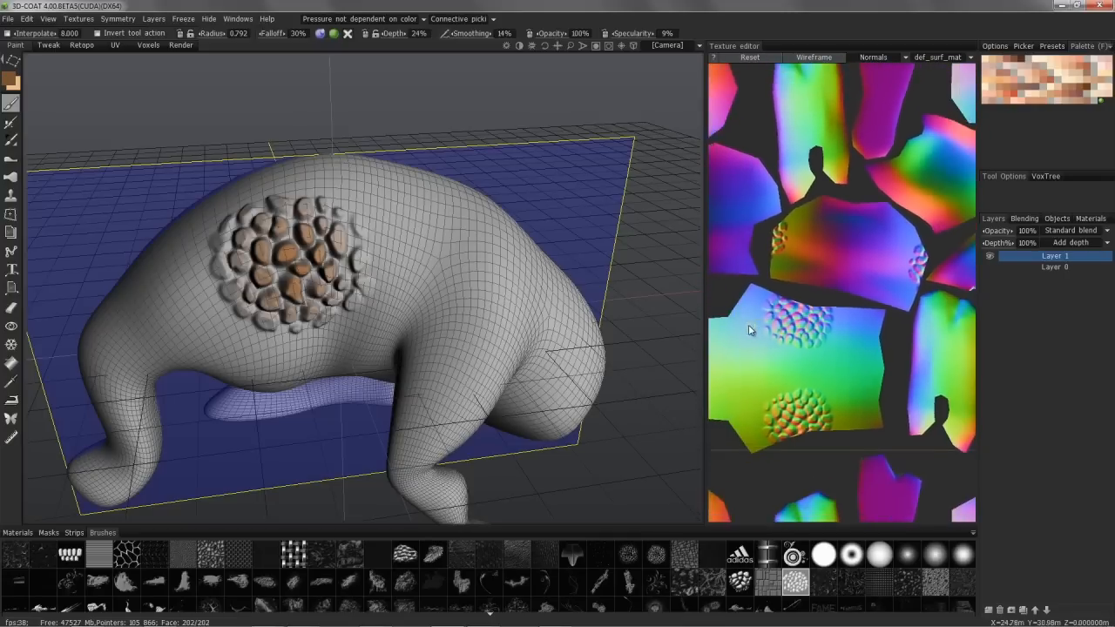
scroll(751, 330, "down", 1)
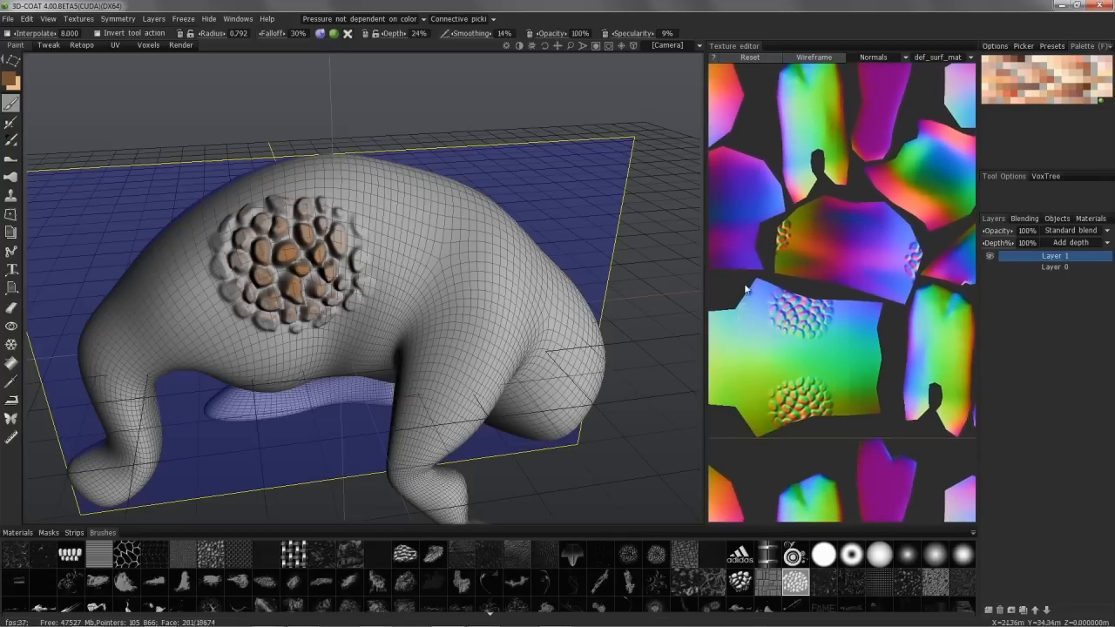
Step: Switch to the Tweak room, set a freehand brush stroke mode and work over the stone patch with the Draw tool
left_click(50, 45)
mouse_move(287, 288)
left_mouse_down("alt")
mouse_move(322, 300)
mouse_move(392, 283)
mouse_move(477, 289)
mouse_move(369, 319)
mouse_move(501, 218)
mouse_move(488, 233)
mouse_move(394, 258)
mouse_move(427, 267)
left_mouse_up("alt")
right_click_drag(427, 267, 448, 268)
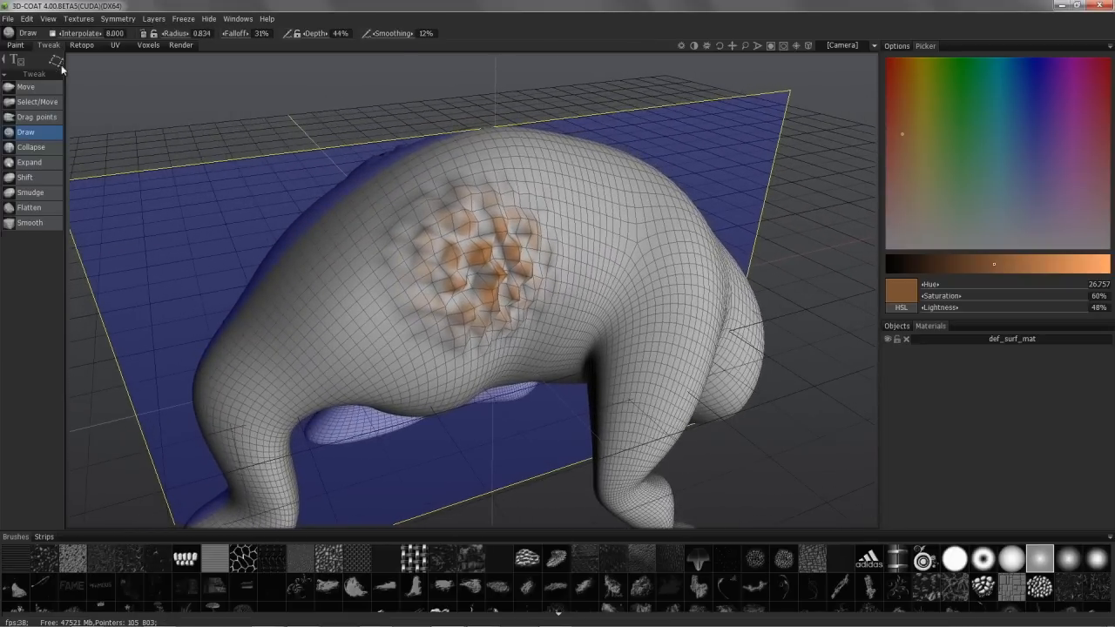
left_click(55, 60)
left_click(99, 67)
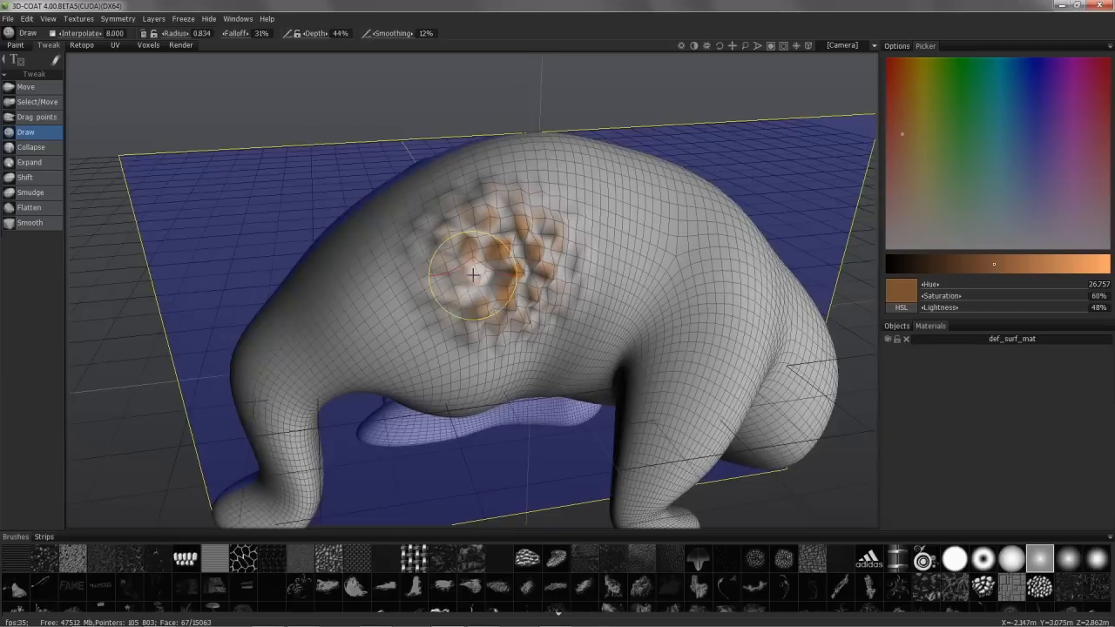
left_click_drag(501, 191, 546, 204)
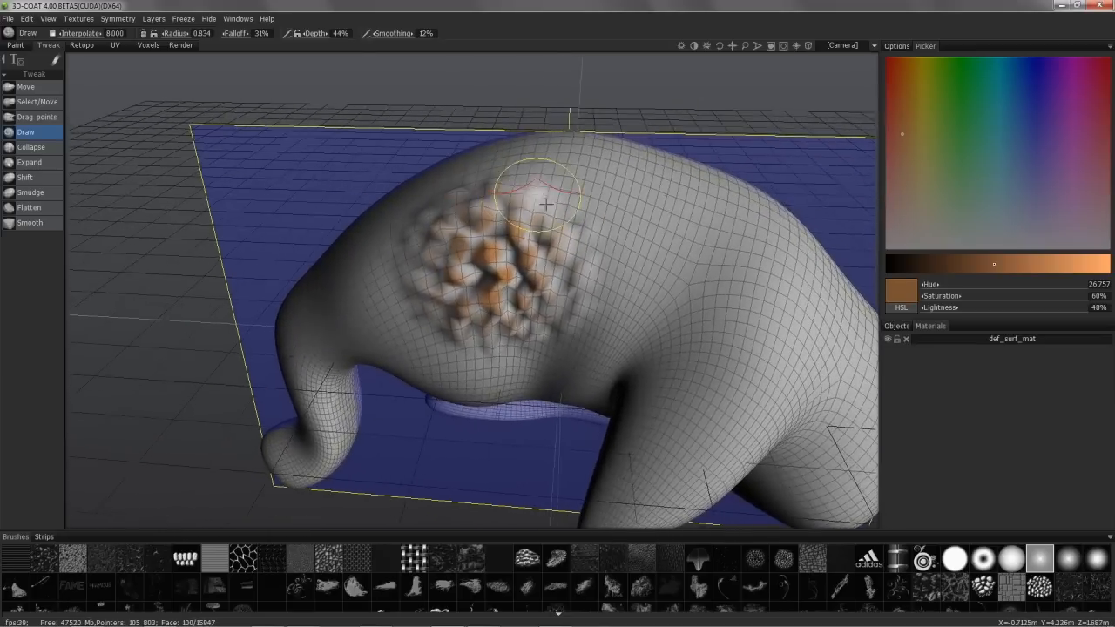
Step: Reshape the mesh around the stone patch with the Collapse tool and return to the Paint room
left_click(38, 148)
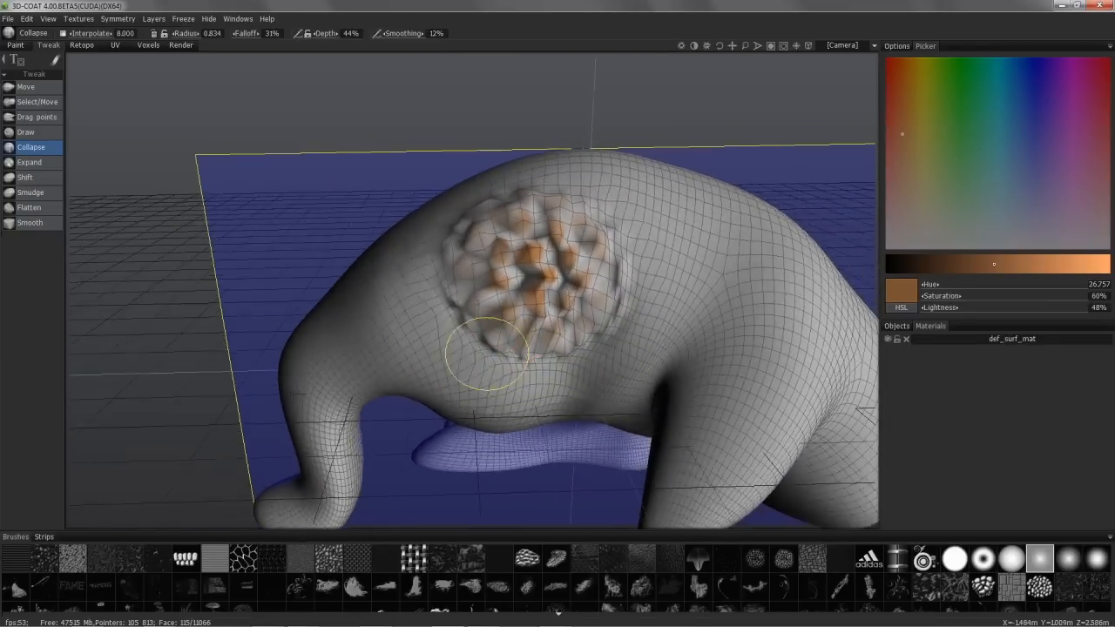
mouse_move(398, 190)
left_mouse_down("alt")
mouse_move(428, 238)
mouse_move(474, 194)
left_mouse_up("alt")
left_click_drag(188, 261, 249, 279)
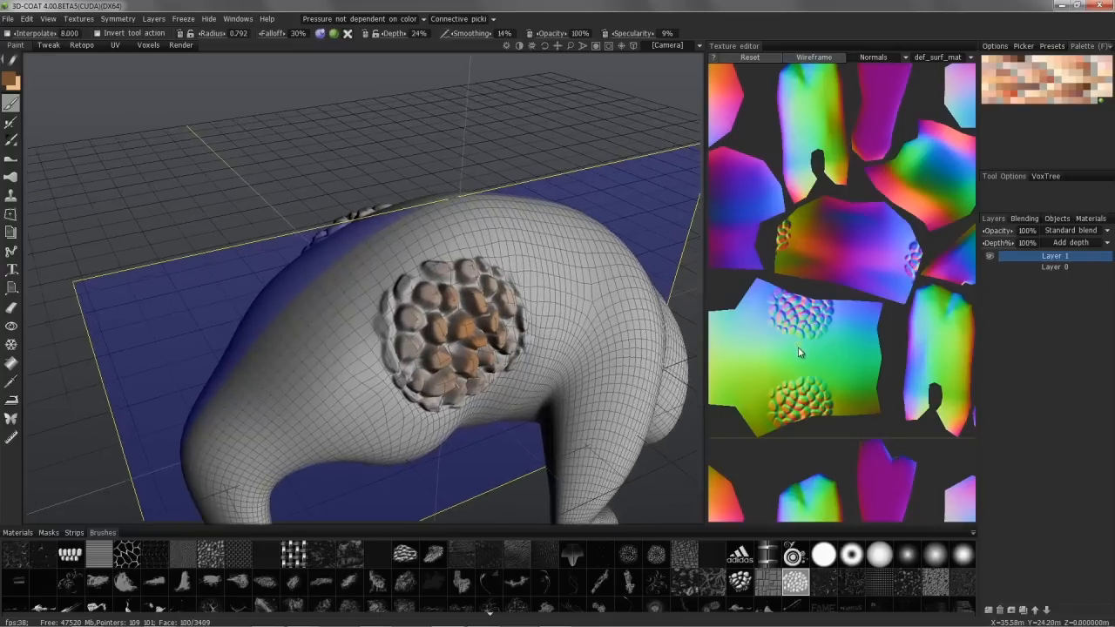
Step: Hide and show Layer 1 to compare the creature with and without the painted stones, and examine the patch
left_click(990, 257)
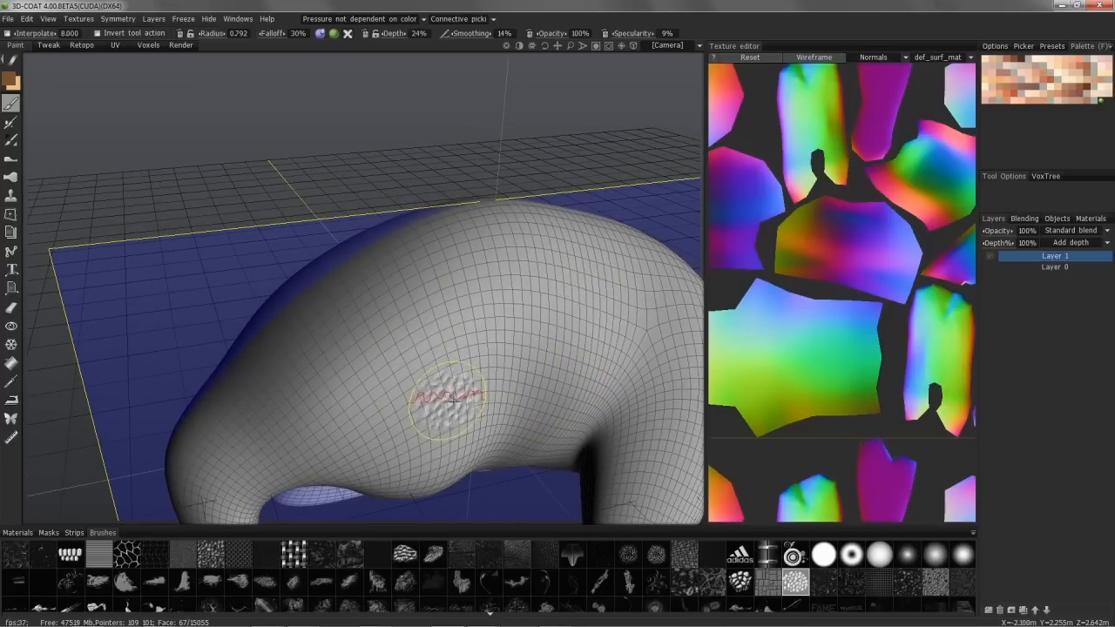
left_click(992, 256)
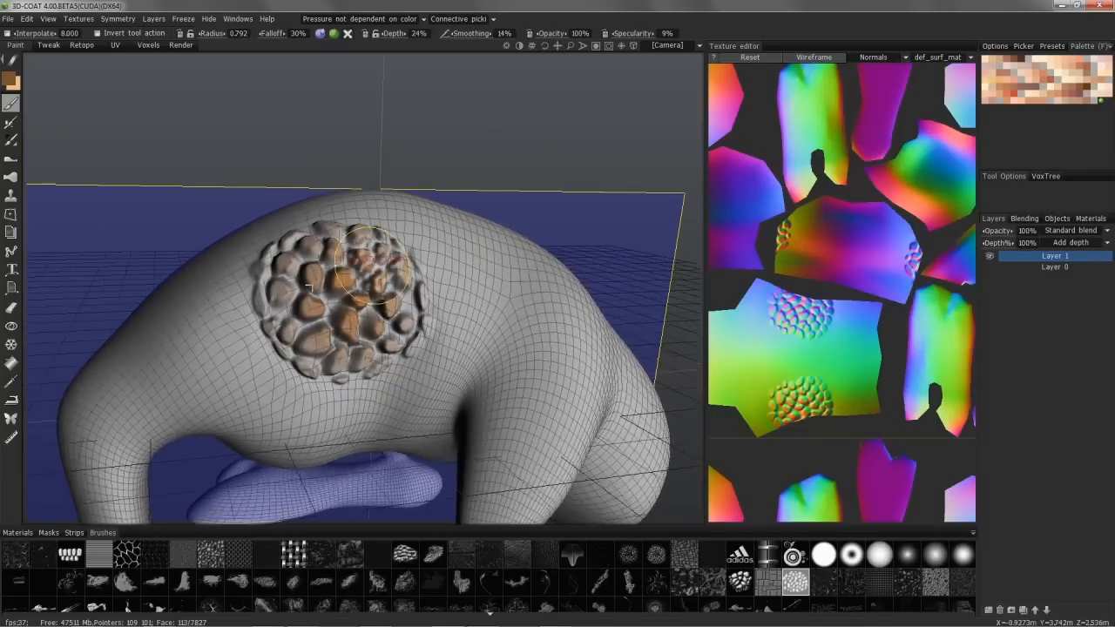
mouse_move(408, 324)
left_mouse_down("alt")
mouse_move(321, 366)
mouse_move(348, 371)
mouse_move(348, 320)
left_mouse_up("alt")
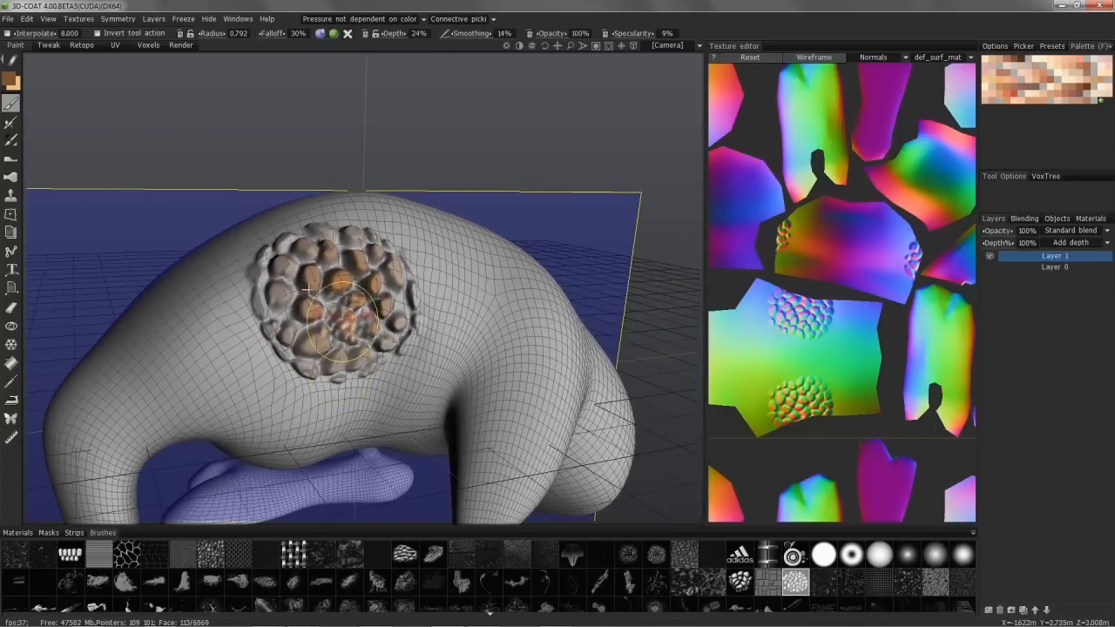
right_click_drag(348, 321, 340, 374, "alt")
mouse_move(339, 374)
left_mouse_down("alt")
mouse_move(350, 384)
mouse_move(359, 364)
mouse_move(350, 250)
mouse_move(120, 201)
left_mouse_up("alt")
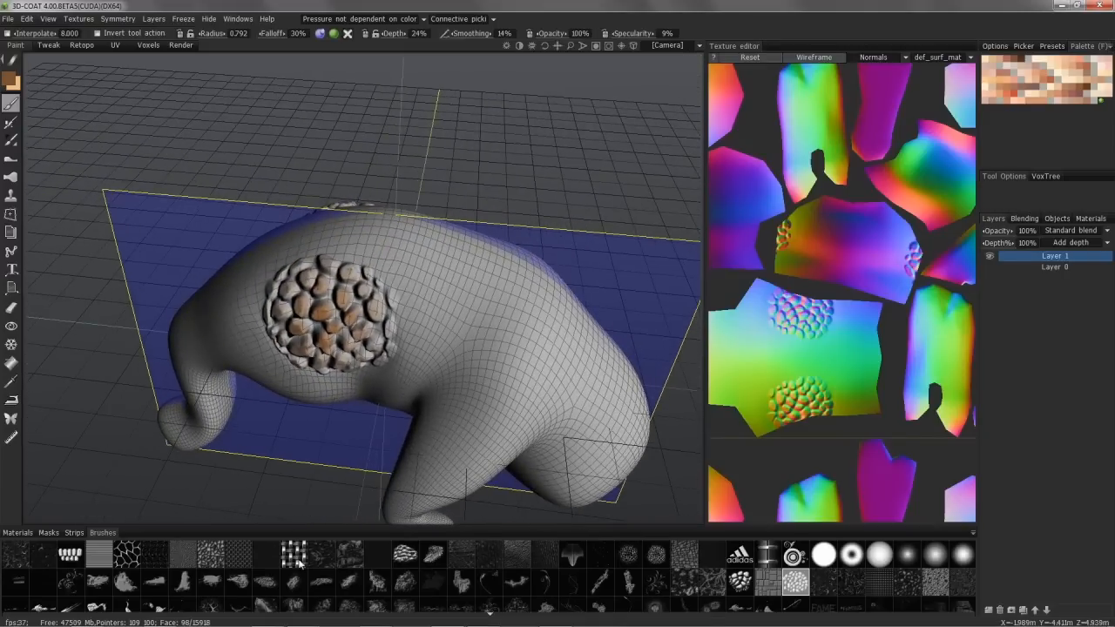
mouse_move(304, 568)
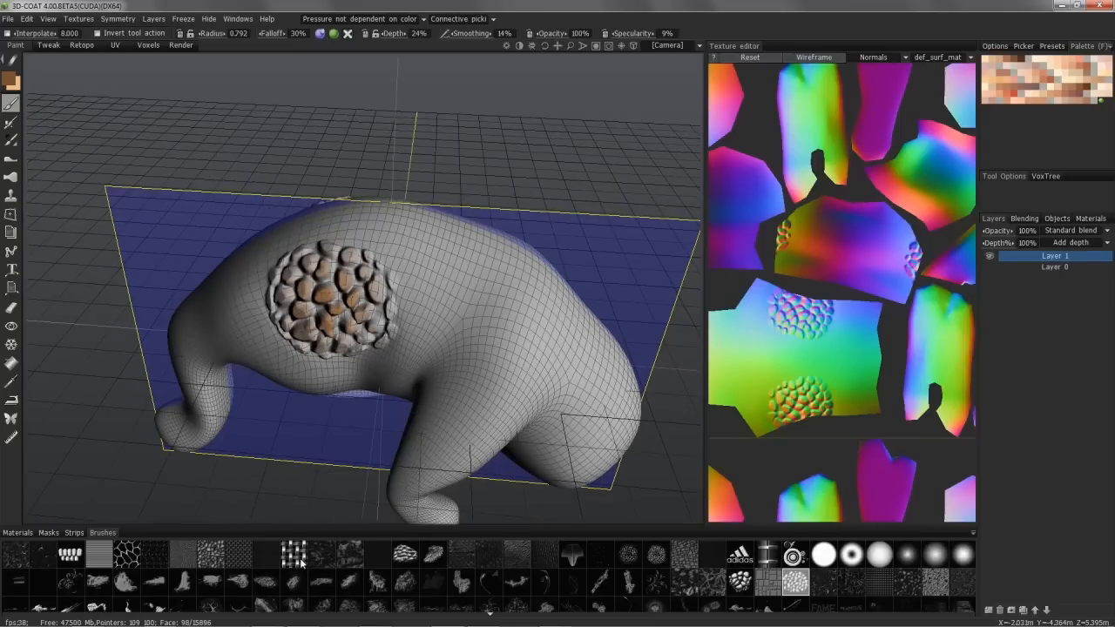
mouse_move(627, 559)
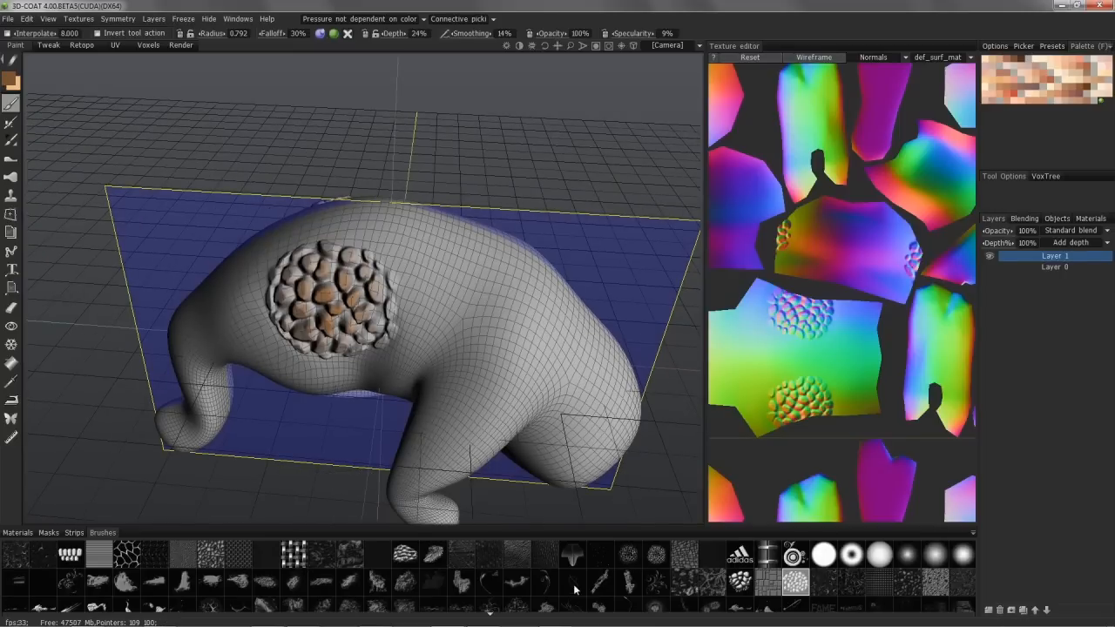
Step: Choose a fine bumpy brush alpha, set the stamp stroke mode and stamp bumps on the creature's side just beyond the stone patch
scroll(577, 591, "down", 3)
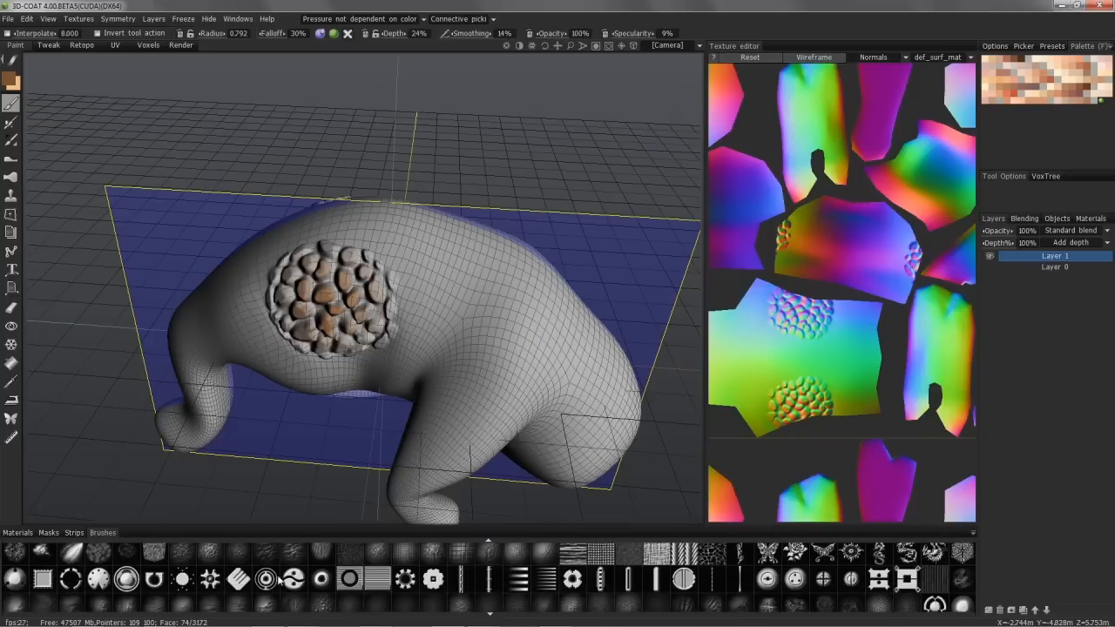
scroll(297, 578, "down", 1)
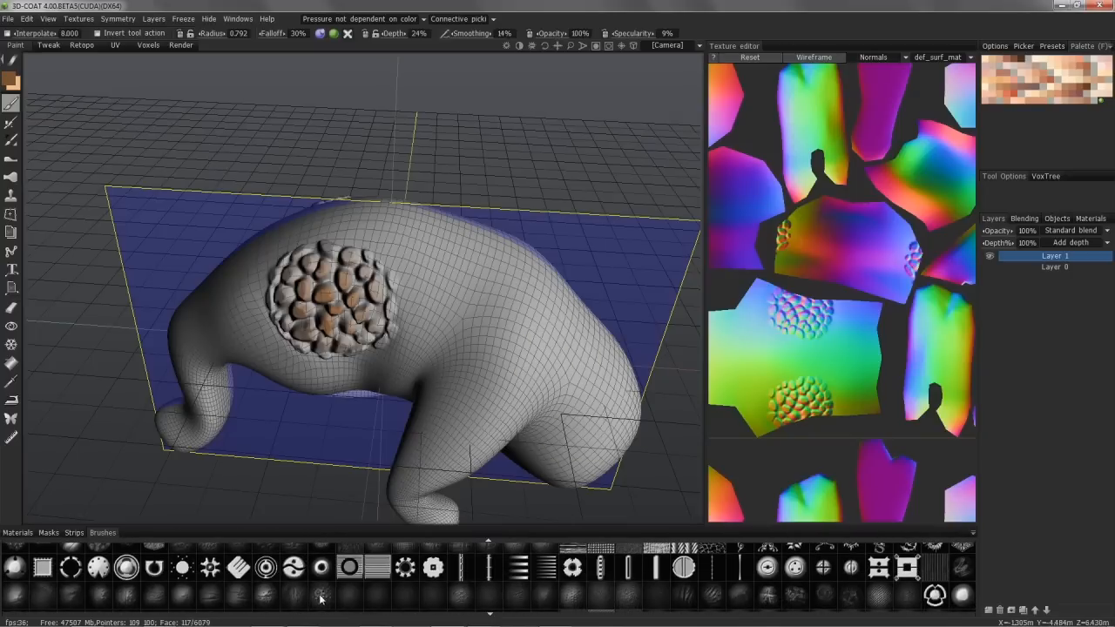
left_click_drag(335, 383, 318, 292, "alt")
right_click_drag(318, 292, 327, 223, "alt")
mouse_move(13, 64)
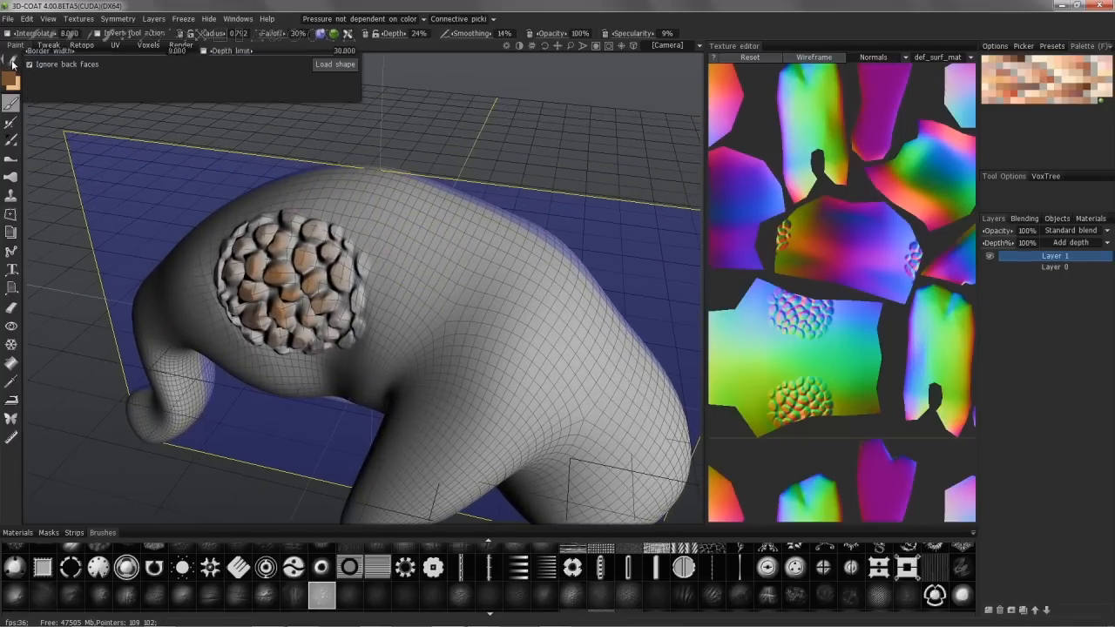
left_click(183, 67)
mouse_move(375, 250)
left_mouse_down("alt")
mouse_move(468, 259)
mouse_move(465, 275)
left_mouse_up("alt")
mouse_move(178, 168)
left_mouse_down("alt")
mouse_move(391, 207)
mouse_move(440, 271)
left_mouse_up("alt")
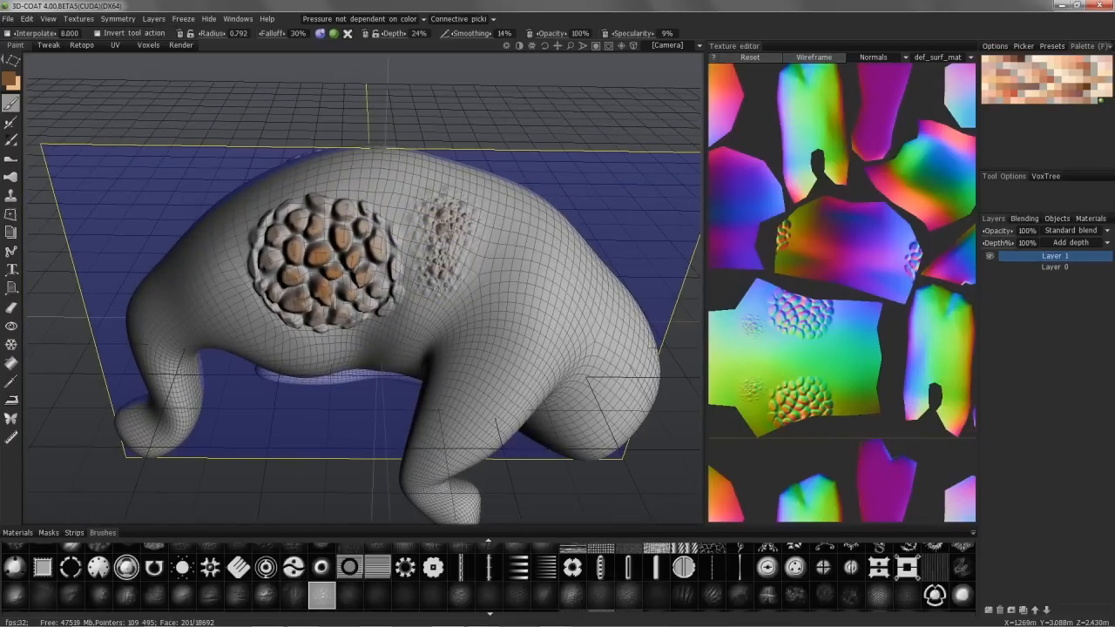
mouse_move(439, 255)
left_mouse_down("alt")
mouse_move(356, 130)
mouse_move(417, 193)
left_mouse_up("alt")
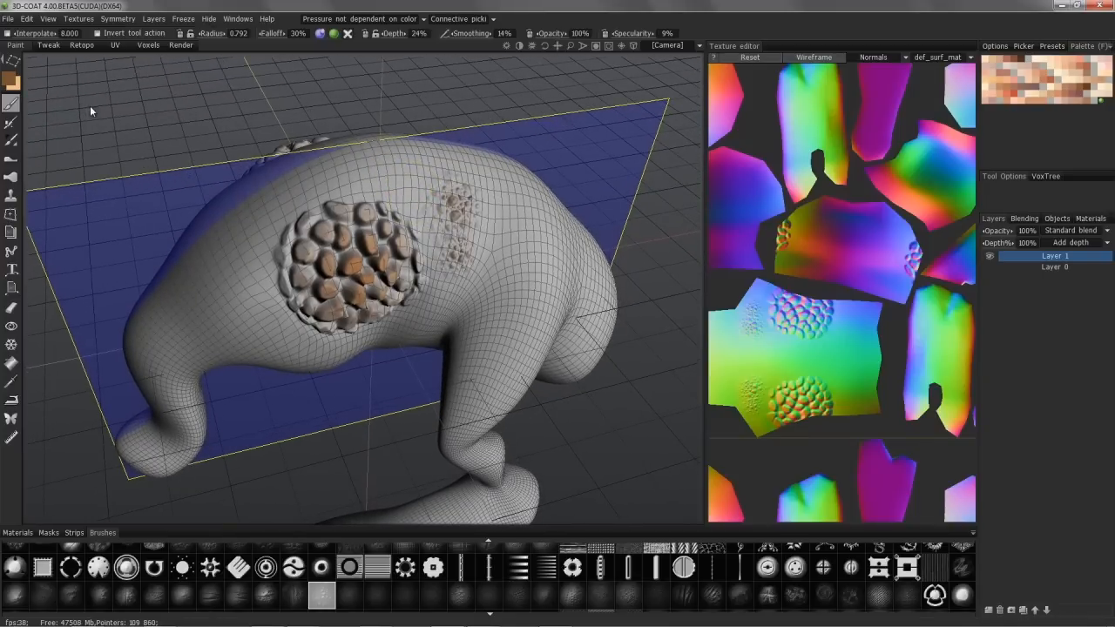
Step: Set the paint colour to a dark olive green with hue 70.548, saturation 41% and lightness 31%
left_click(10, 80)
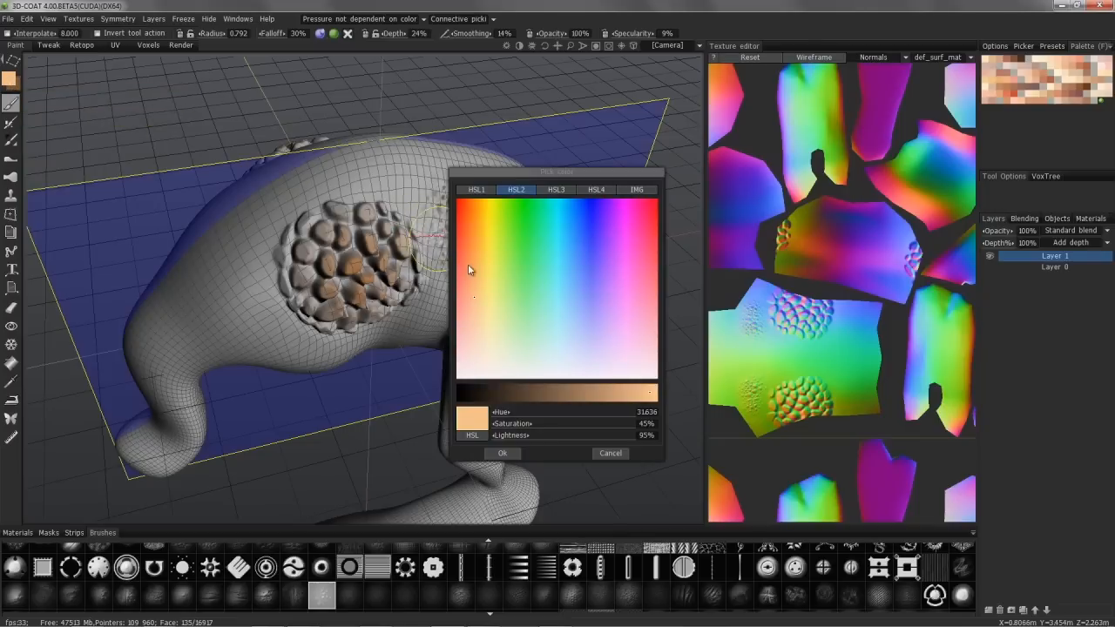
left_click(515, 336)
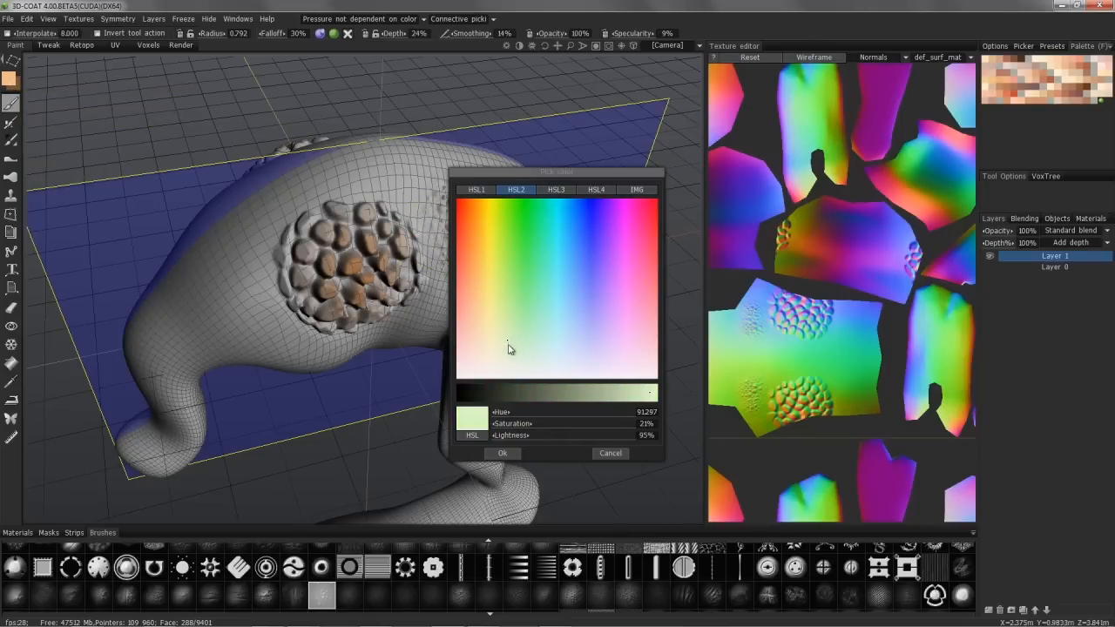
left_click(521, 394)
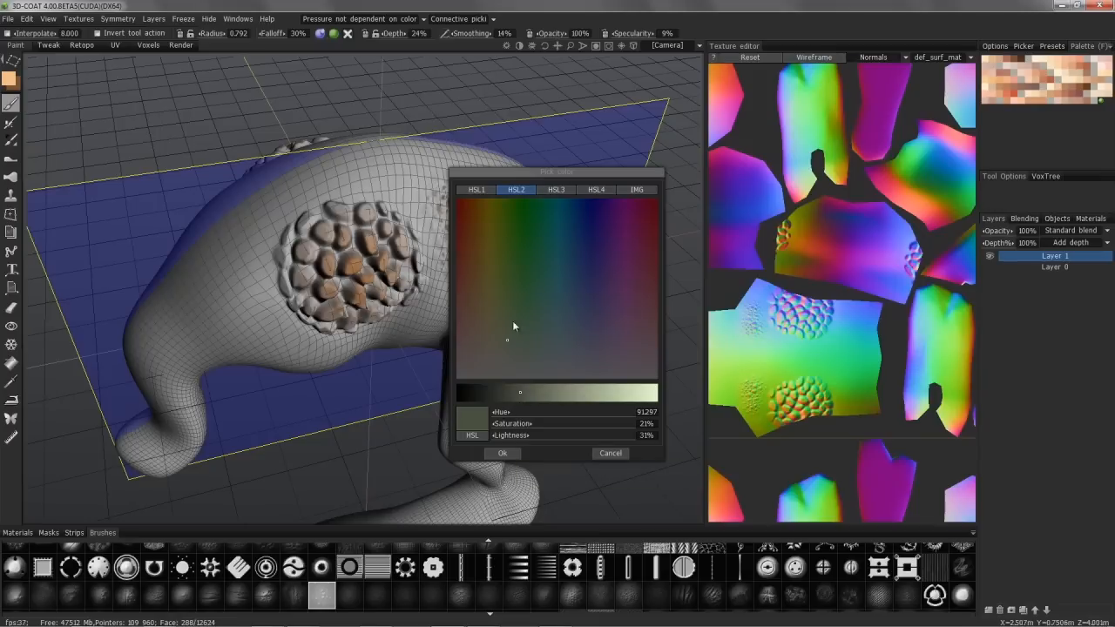
left_click_drag(501, 276, 495, 299)
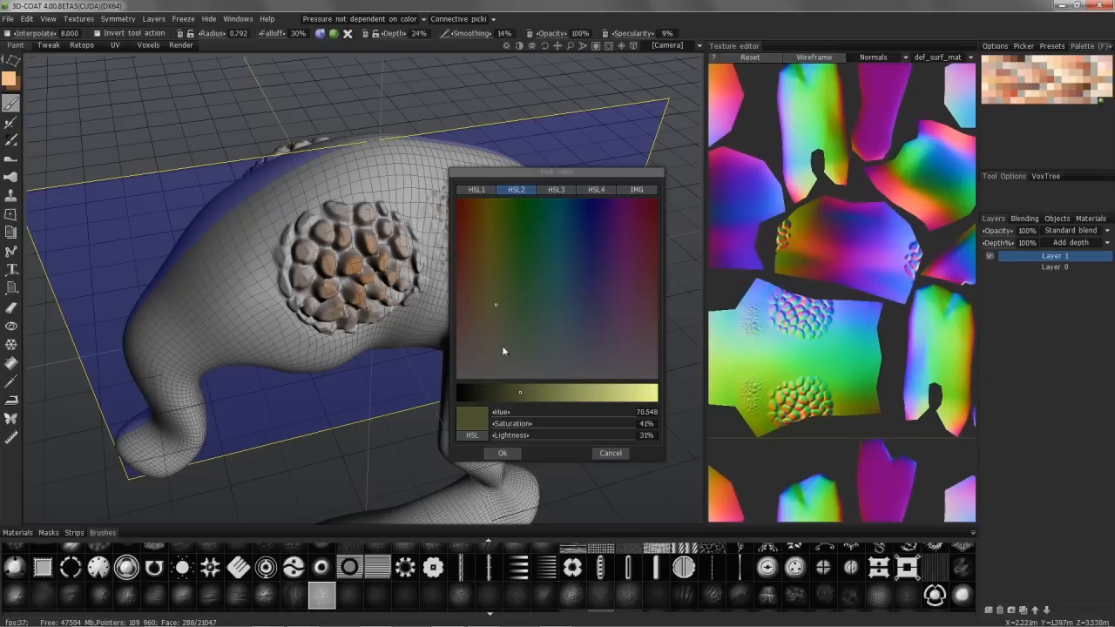
left_click(502, 454)
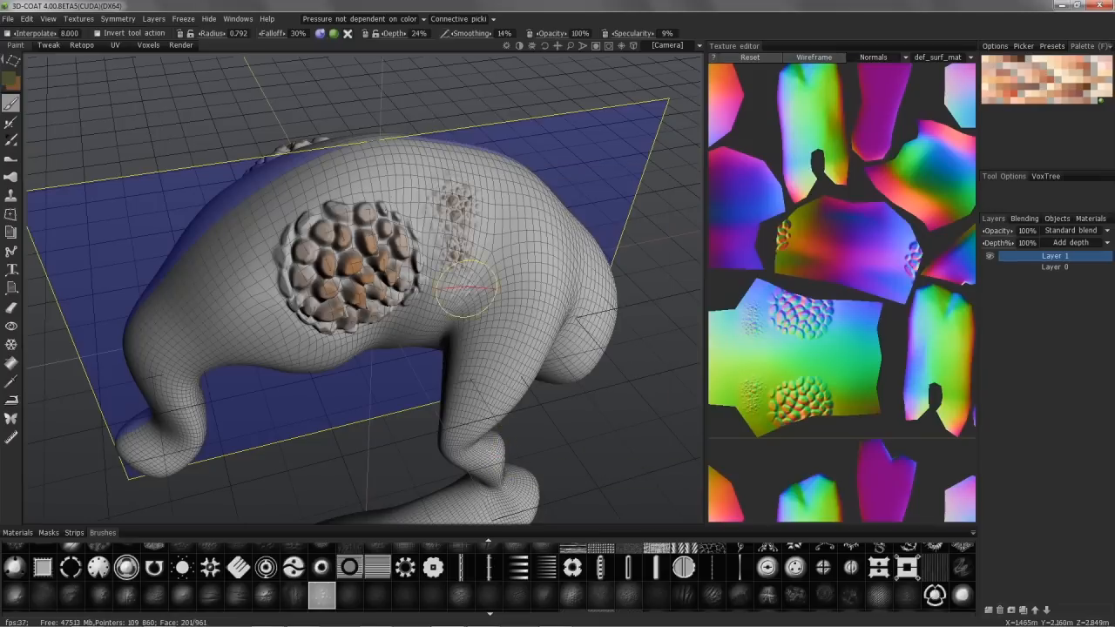
Step: Stamp more overlapping bumps in the olive colour to widen the bumpy area beside the stone patch
left_click_drag(448, 229, 440, 221, "alt")
left_click_drag(515, 217, 521, 214)
mouse_move(488, 218)
left_mouse_down("alt")
mouse_move(419, 192)
mouse_move(412, 202)
mouse_move(456, 250)
mouse_move(341, 226)
left_mouse_up("alt")
mouse_move(402, 251)
left_mouse_down("alt")
mouse_move(370, 239)
mouse_move(464, 220)
mouse_move(366, 294)
mouse_move(374, 279)
mouse_move(397, 277)
mouse_move(386, 270)
mouse_move(418, 166)
mouse_move(378, 82)
mouse_move(309, 84)
mouse_move(366, 114)
mouse_move(414, 192)
mouse_move(411, 170)
mouse_move(421, 252)
mouse_move(375, 229)
mouse_move(392, 311)
mouse_move(361, 303)
mouse_move(375, 277)
mouse_move(415, 268)
mouse_move(364, 242)
mouse_move(163, 207)
left_mouse_up("alt")
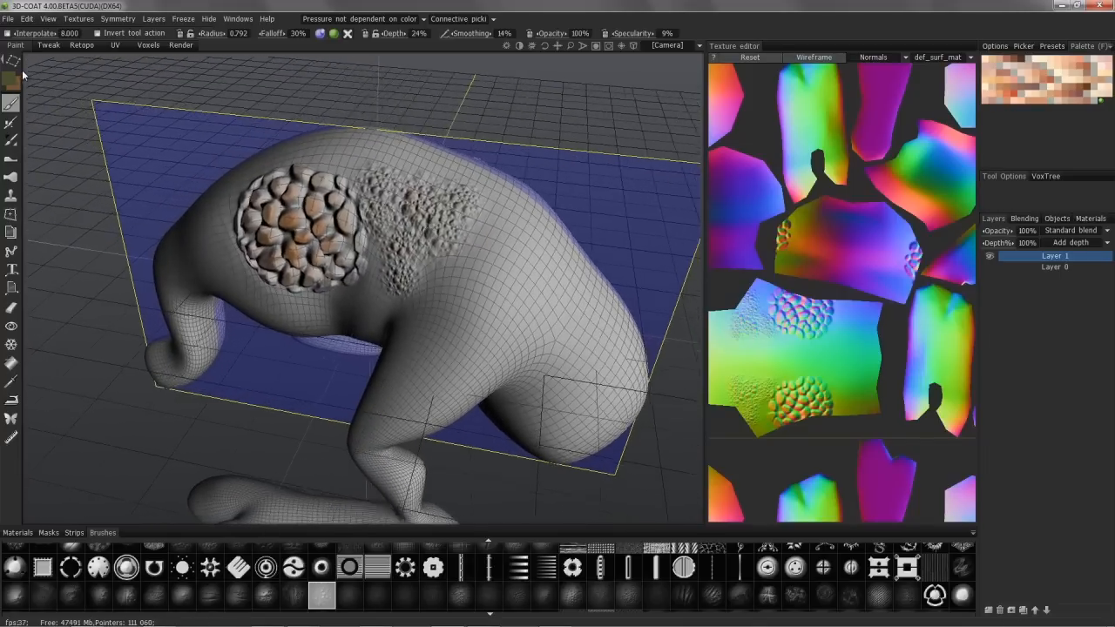
Step: Paint a finer grainy brush alpha around the lower edge of the stone patch with freehand strokes, raising the falloff to 46%
mouse_move(17, 69)
left_click(51, 66)
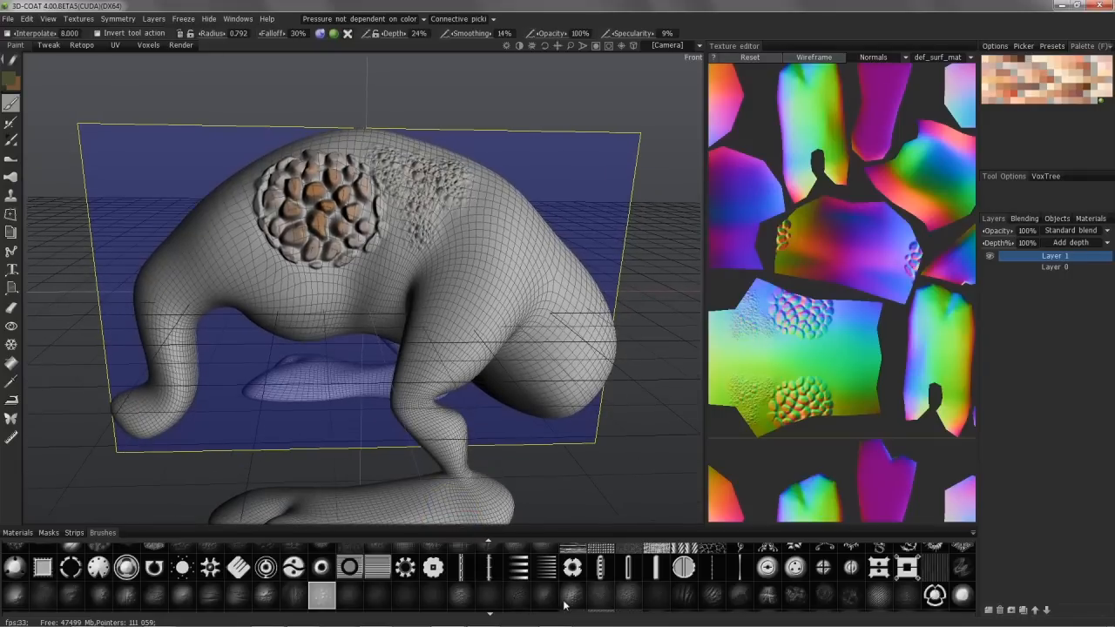
left_click(461, 598)
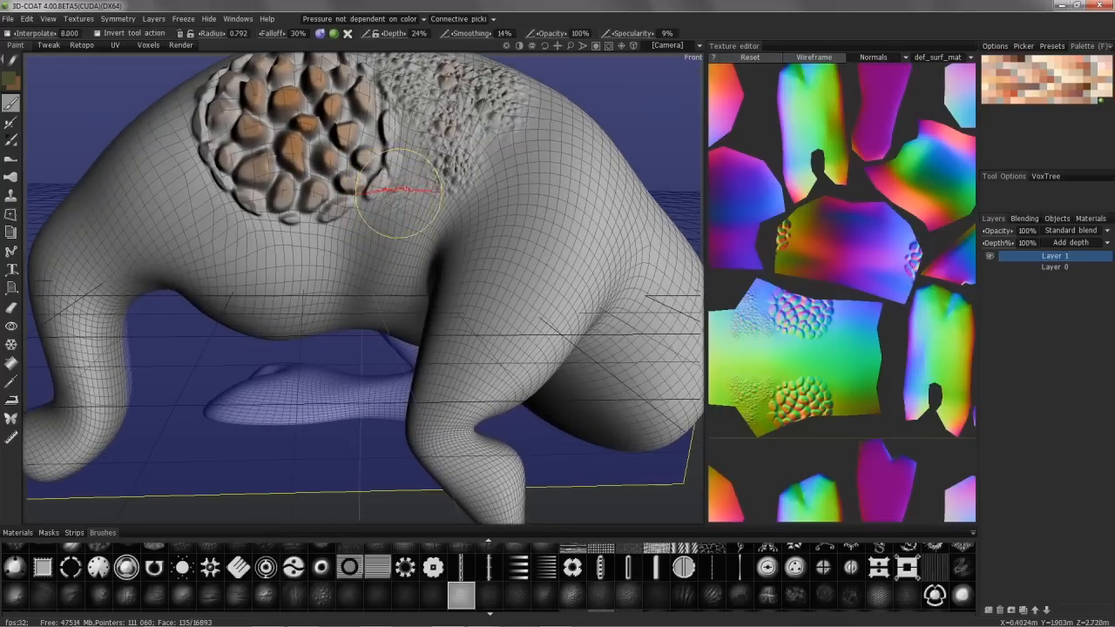
mouse_move(414, 202)
left_mouse_down()
mouse_move(370, 234)
mouse_move(274, 231)
mouse_move(309, 232)
left_mouse_up()
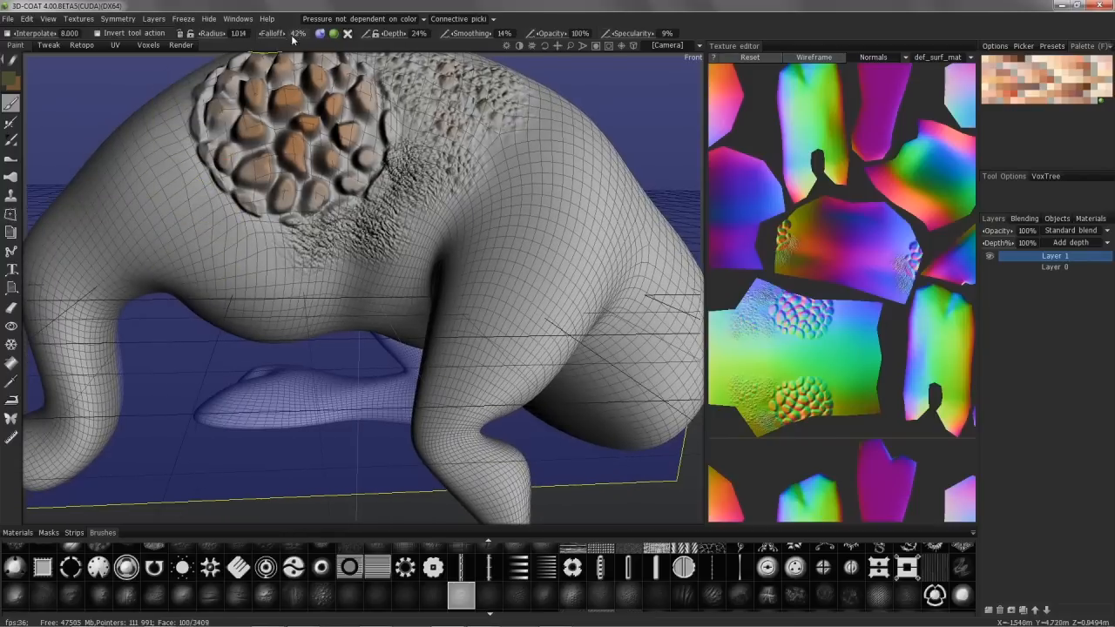
left_click_drag(292, 40, 297, 40)
mouse_move(260, 234)
left_mouse_down()
mouse_move(267, 240)
mouse_move(216, 236)
mouse_move(144, 196)
mouse_move(235, 227)
left_mouse_up()
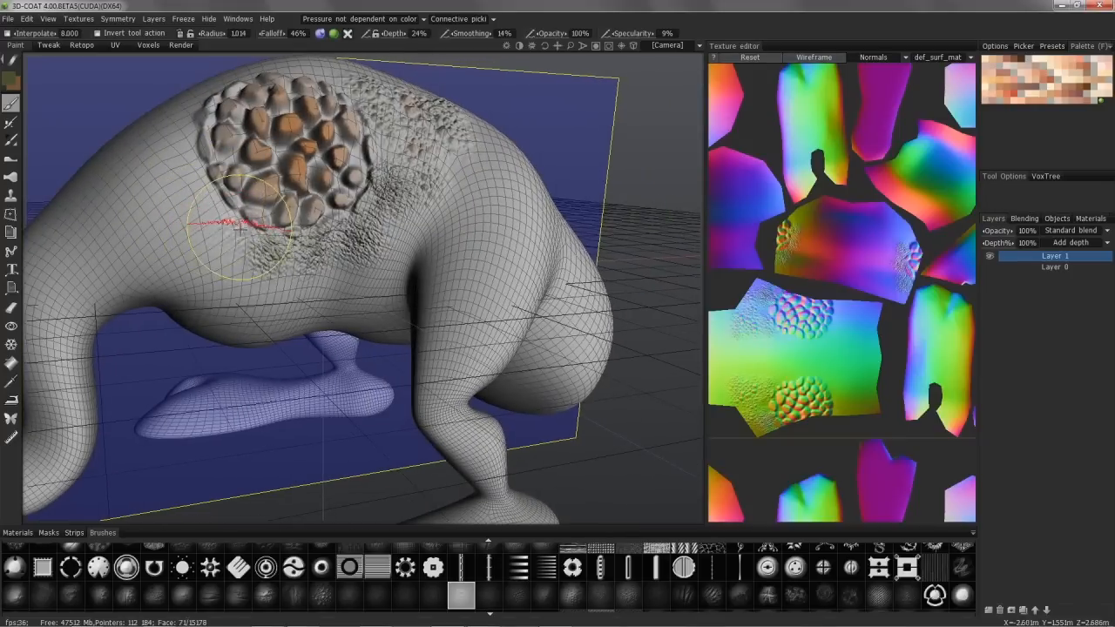
Step: Start a new scene for painting directly over a UV-ed model and choose the sample creature
mouse_move(169, 304)
left_mouse_down("alt")
mouse_move(212, 319)
mouse_move(270, 262)
mouse_move(139, 78)
mouse_move(8, 25)
left_mouse_up("alt")
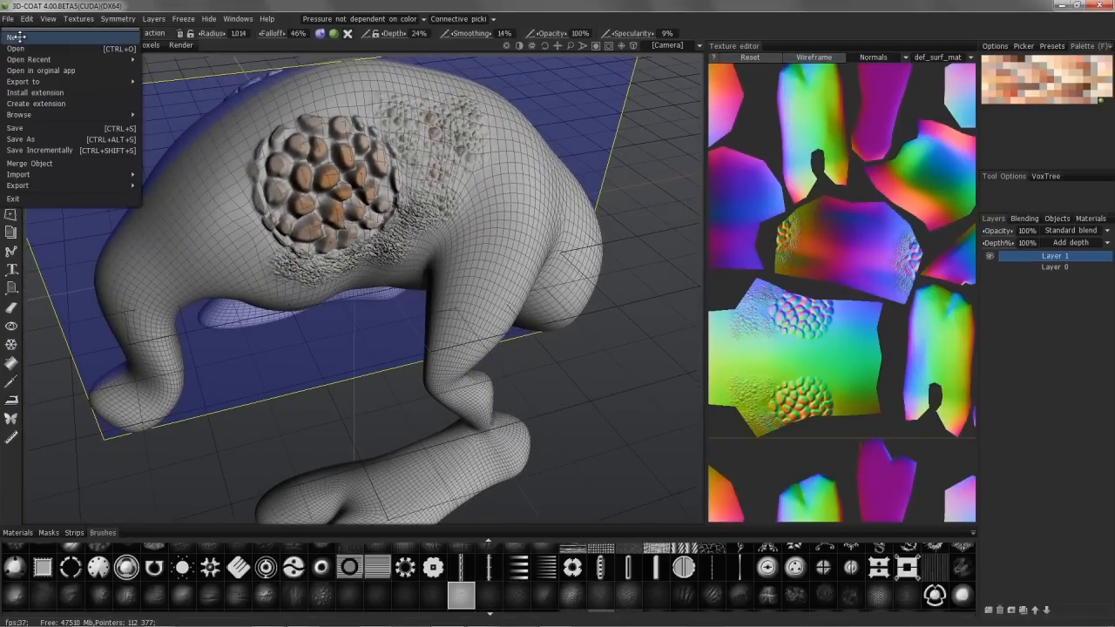
left_click(17, 36)
left_click(554, 344)
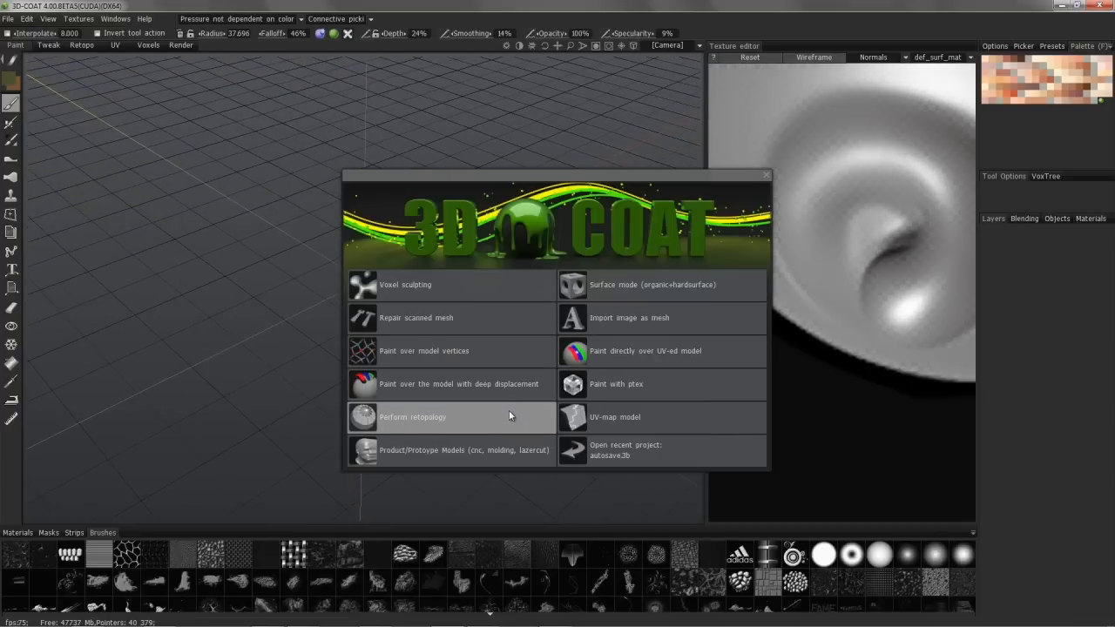
left_click(617, 357)
left_click(387, 380)
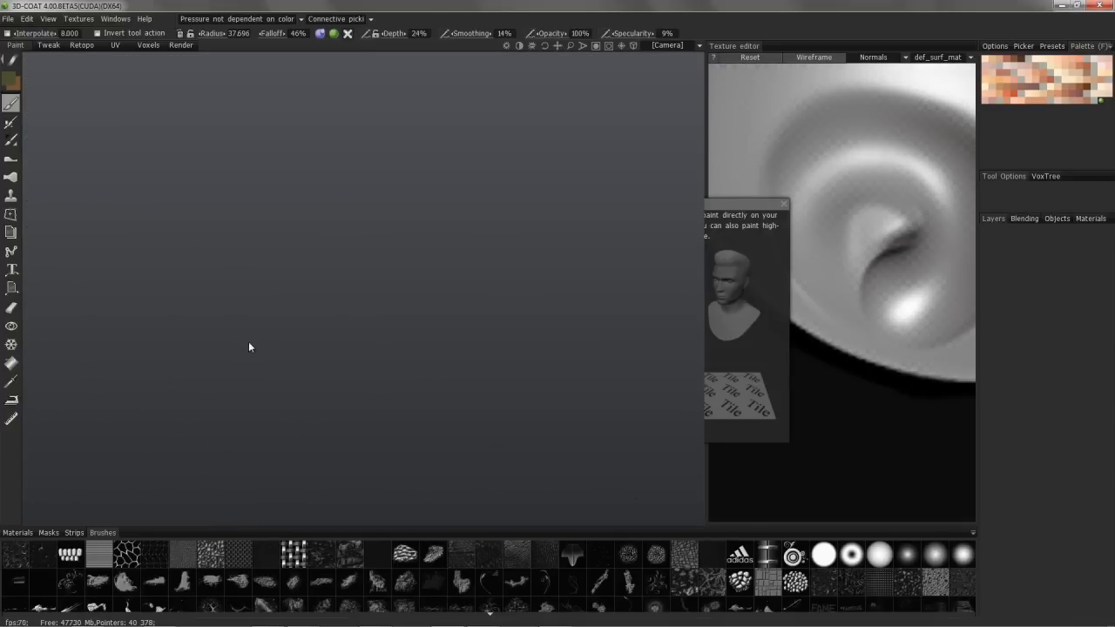
Step: Import the creature for per-pixel painting with a 2048 × 2048 texture, keeping its UVs and no subdivision
left_click(615, 399)
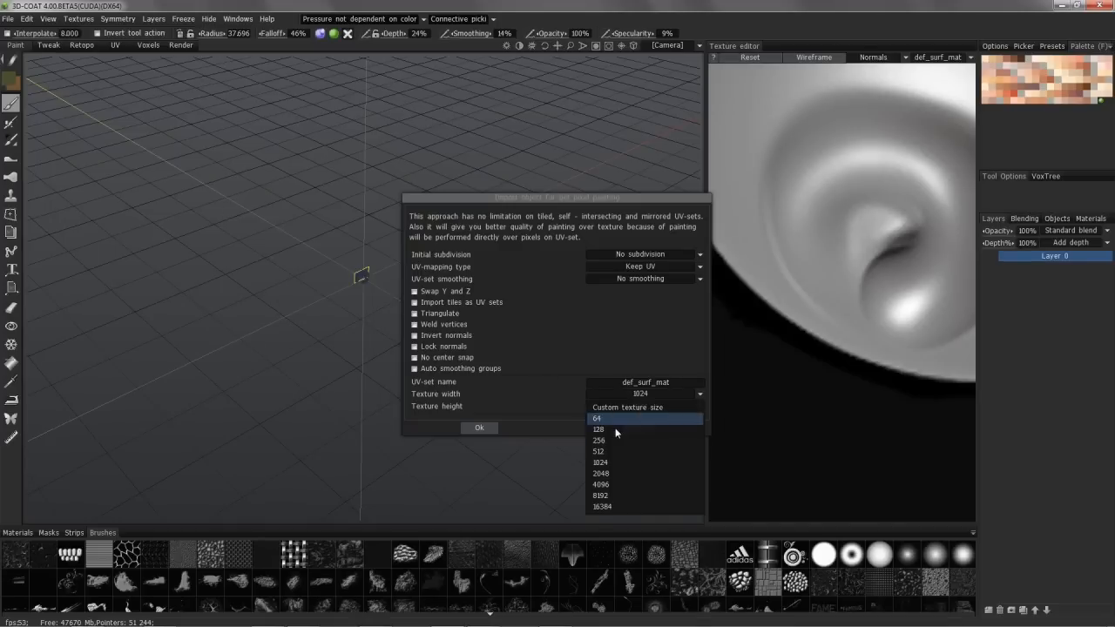
left_click(610, 475)
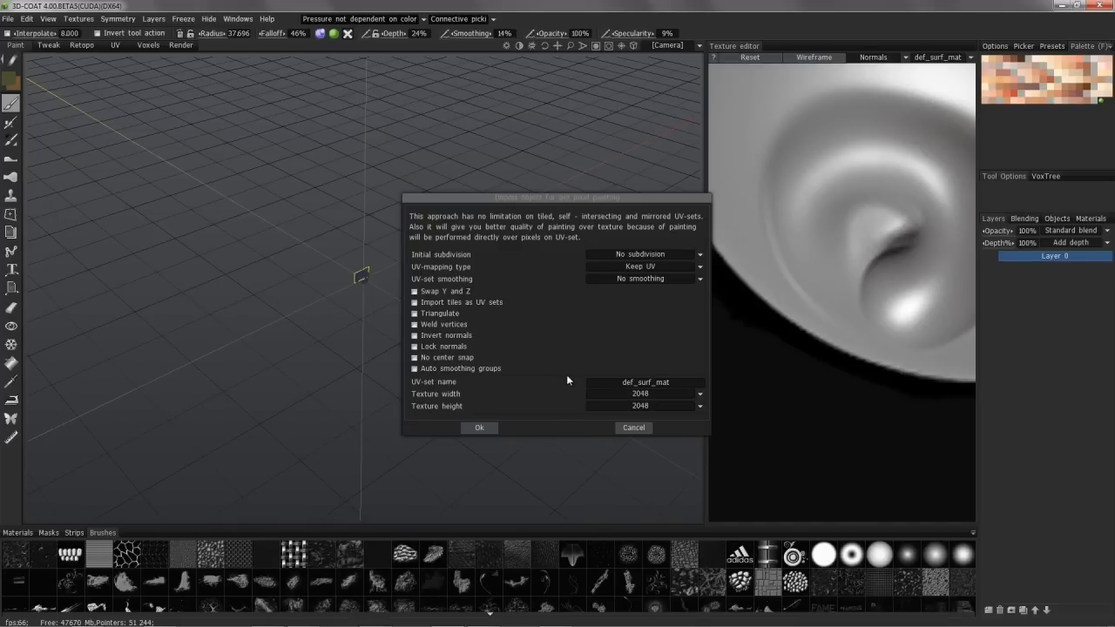
left_click(487, 427)
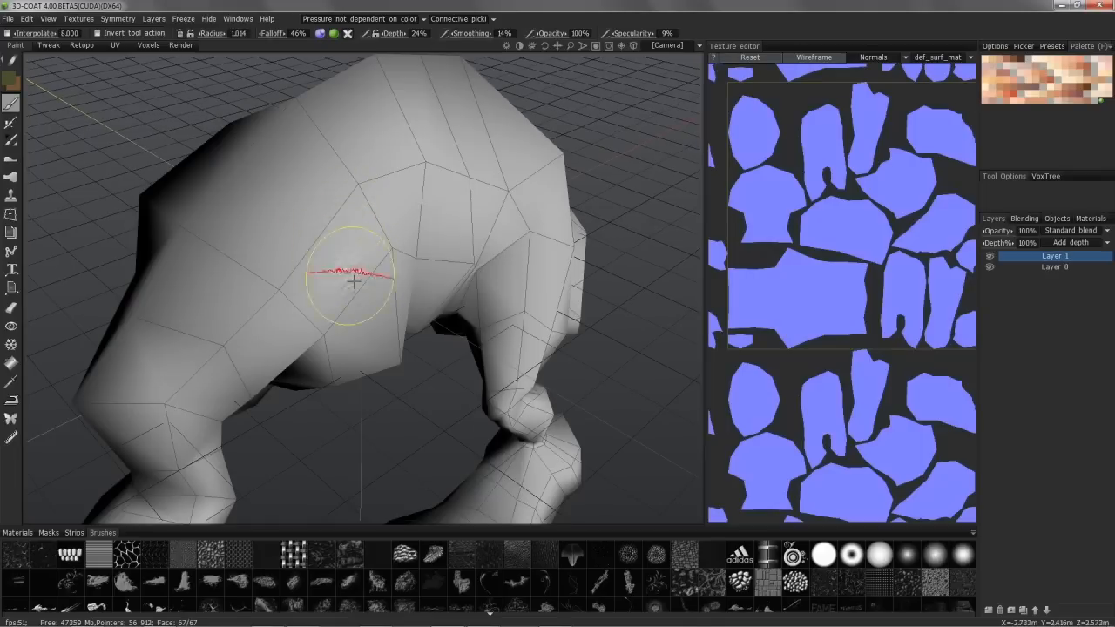
mouse_move(359, 283)
left_mouse_down("alt")
mouse_move(423, 323)
mouse_move(399, 261)
mouse_move(333, 192)
mouse_move(192, 304)
mouse_move(331, 245)
mouse_move(418, 276)
mouse_move(514, 357)
mouse_move(451, 296)
mouse_move(466, 439)
mouse_move(479, 444)
mouse_move(498, 212)
mouse_move(331, 143)
mouse_move(324, 200)
mouse_move(214, 110)
mouse_move(131, 70)
left_mouse_up("alt")
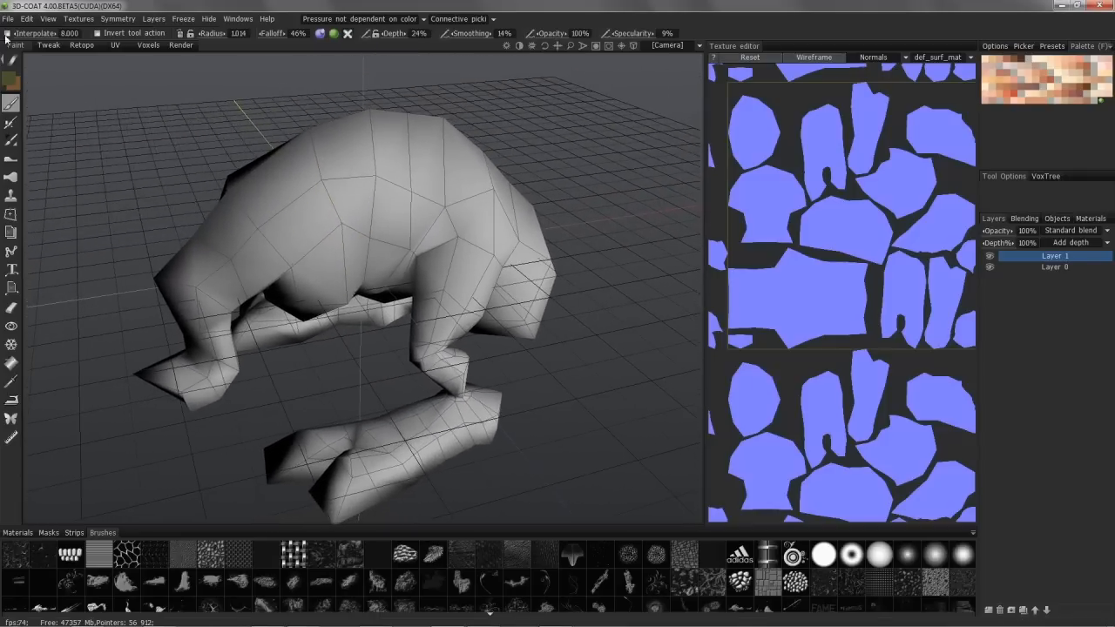
left_click(8, 19)
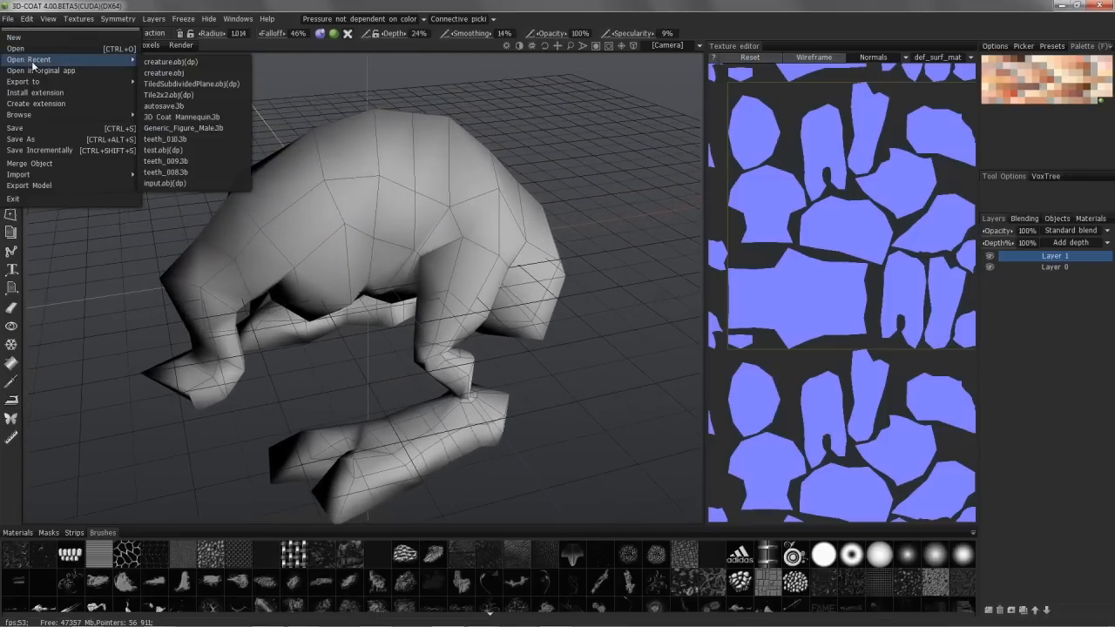
mouse_move(341, 175)
left_mouse_down("alt")
mouse_move(466, 252)
mouse_move(422, 172)
mouse_move(438, 194)
left_mouse_up("alt")
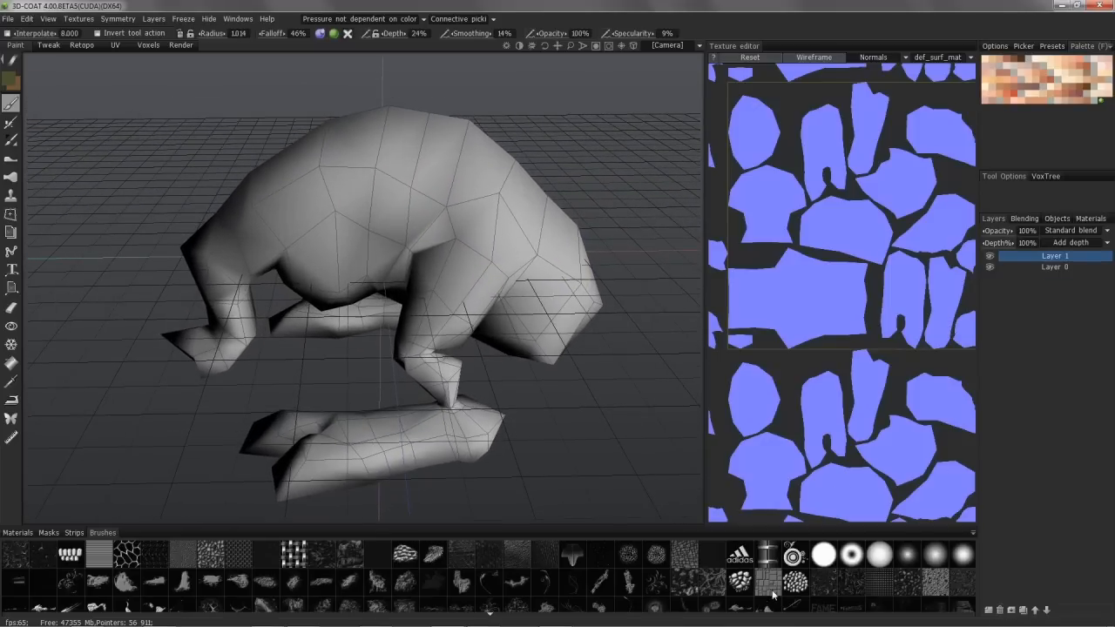
Step: Choose a cell-like scale brush alpha in stamp mode and stamp olive scale patches across the low-poly creature's back and sides
left_click_drag(738, 434, 453, 270, "alt")
mouse_move(13, 65)
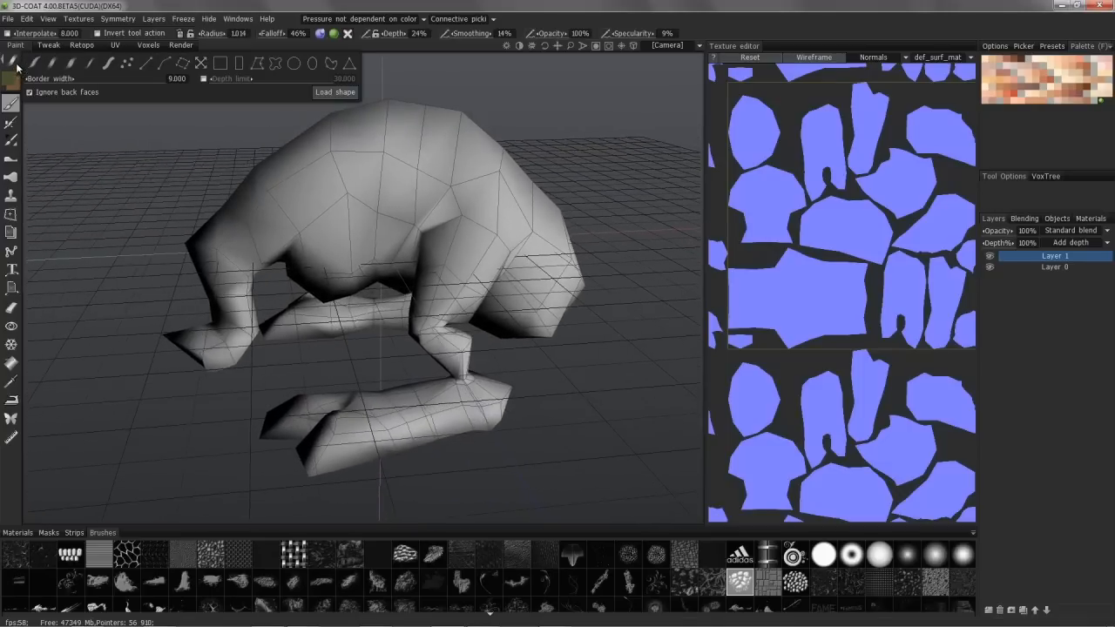
left_click(184, 68)
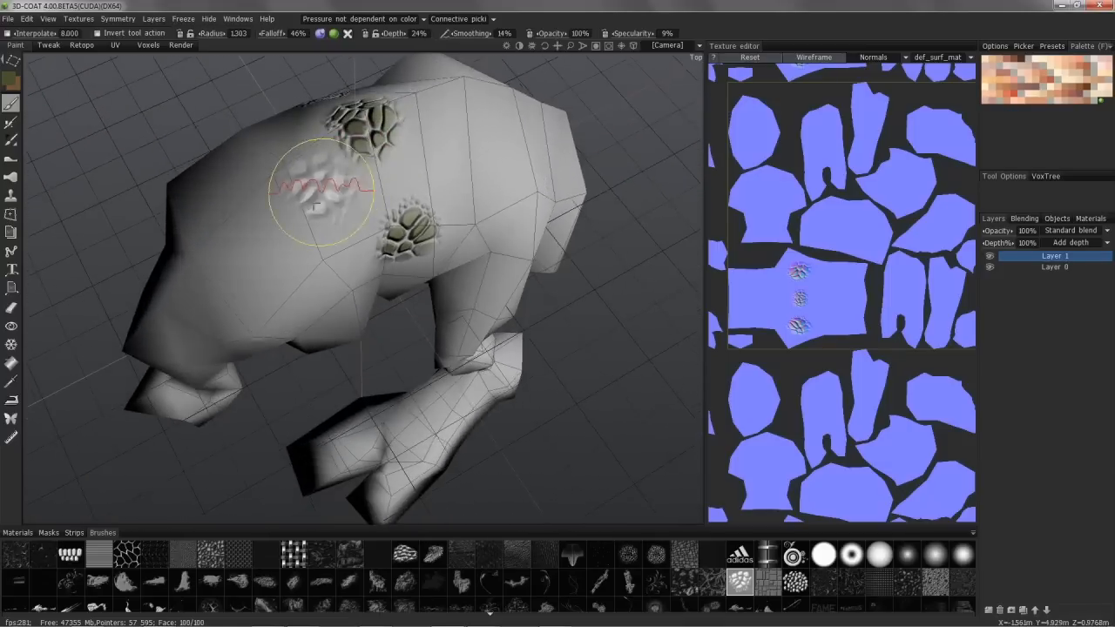
left_click(323, 203)
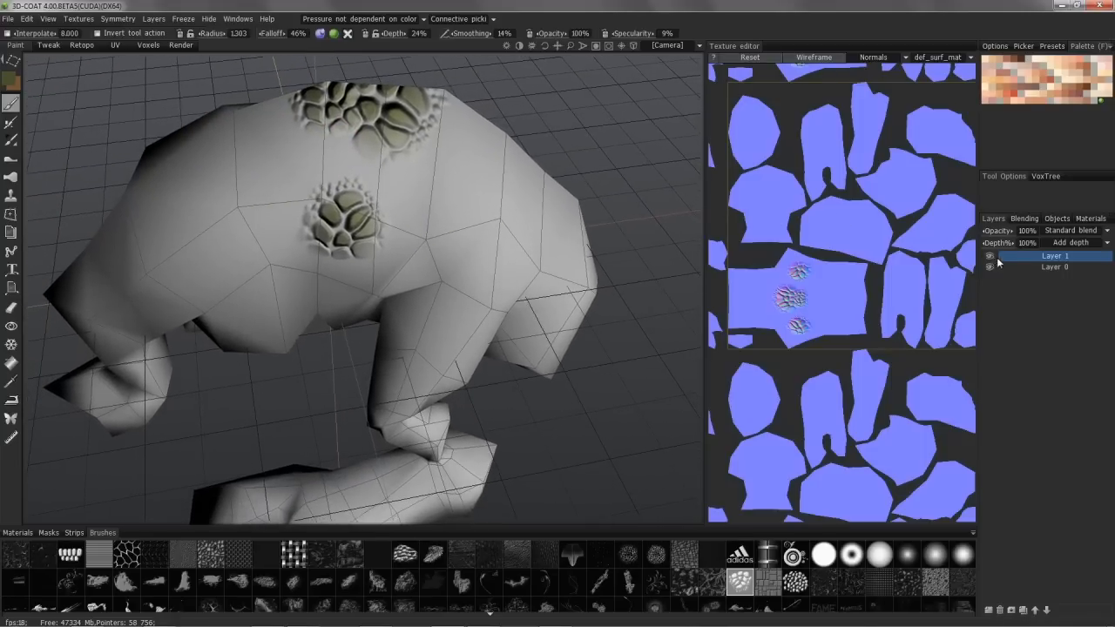
Step: Add a new layer above Layer 1 and ready a fine scale brush alpha with the brown colour for it
mouse_move(314, 142)
left_mouse_down("alt")
mouse_move(323, 152)
mouse_move(276, 142)
mouse_move(473, 162)
mouse_move(242, 190)
mouse_move(294, 137)
mouse_move(254, 103)
mouse_move(299, 174)
mouse_move(328, 194)
mouse_move(376, 183)
mouse_move(361, 219)
mouse_move(319, 200)
mouse_move(331, 203)
left_mouse_up("alt")
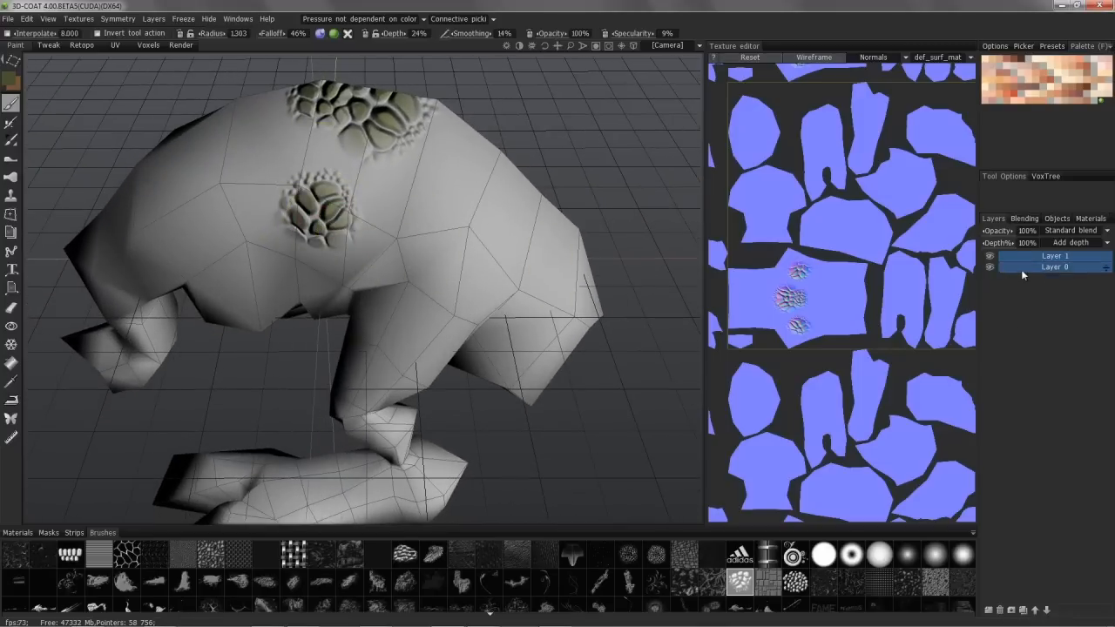
left_click(988, 610)
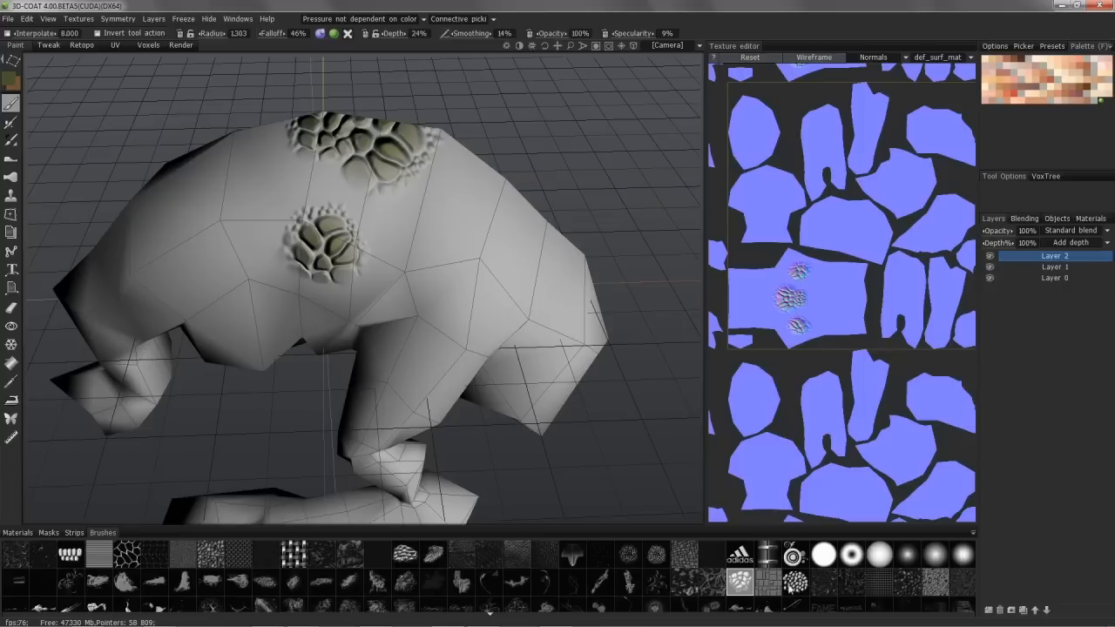
scroll(475, 599, "down", 3)
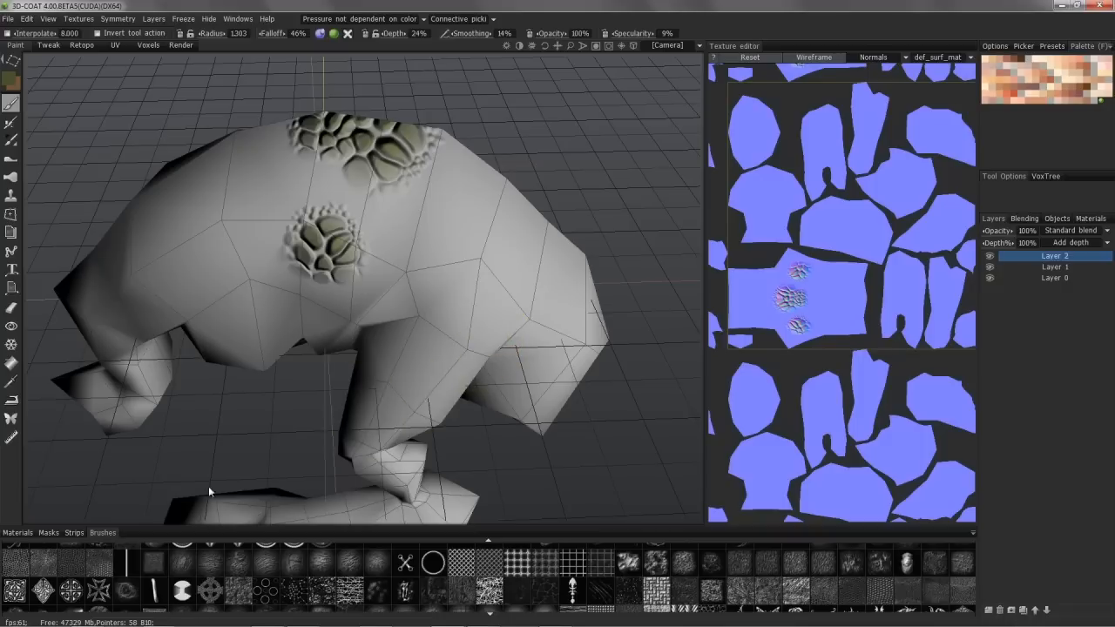
left_click(13, 573)
mouse_move(369, 289)
left_mouse_down("alt")
mouse_move(373, 227)
mouse_move(323, 178)
mouse_move(301, 175)
mouse_move(311, 151)
mouse_move(379, 180)
mouse_move(373, 131)
mouse_move(374, 218)
mouse_move(405, 210)
mouse_move(331, 187)
left_mouse_up("alt")
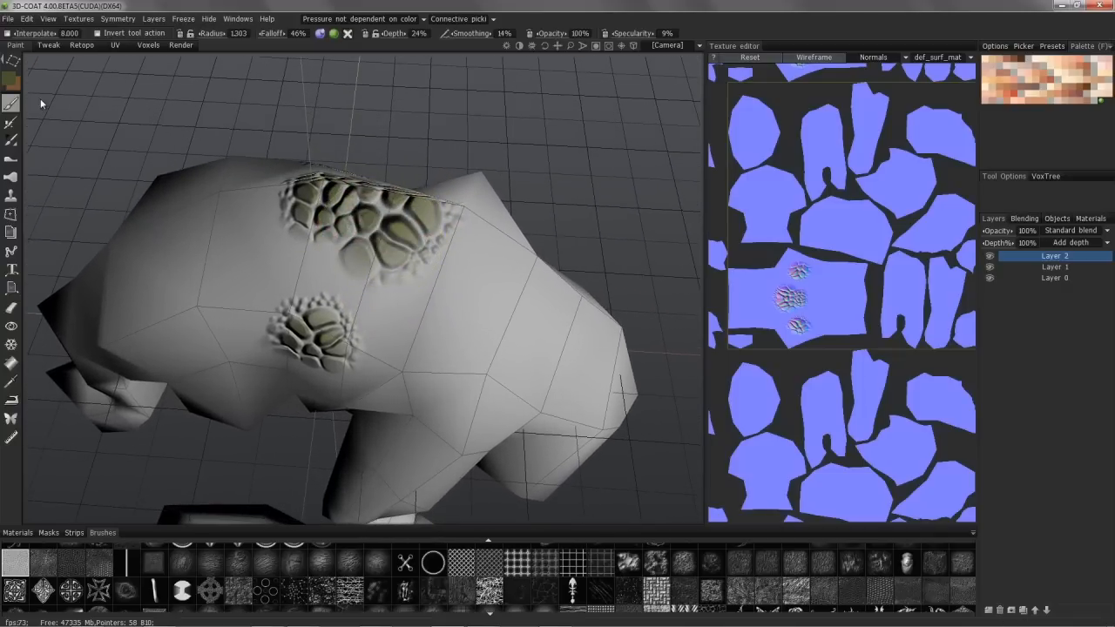
key("x")
Step: Try stamping the fine brown scales over the olive patch on the creature's back, and undo the stamp
mouse_move(370, 187)
left_mouse_down("alt")
mouse_move(383, 207)
mouse_move(370, 234)
left_mouse_up("alt")
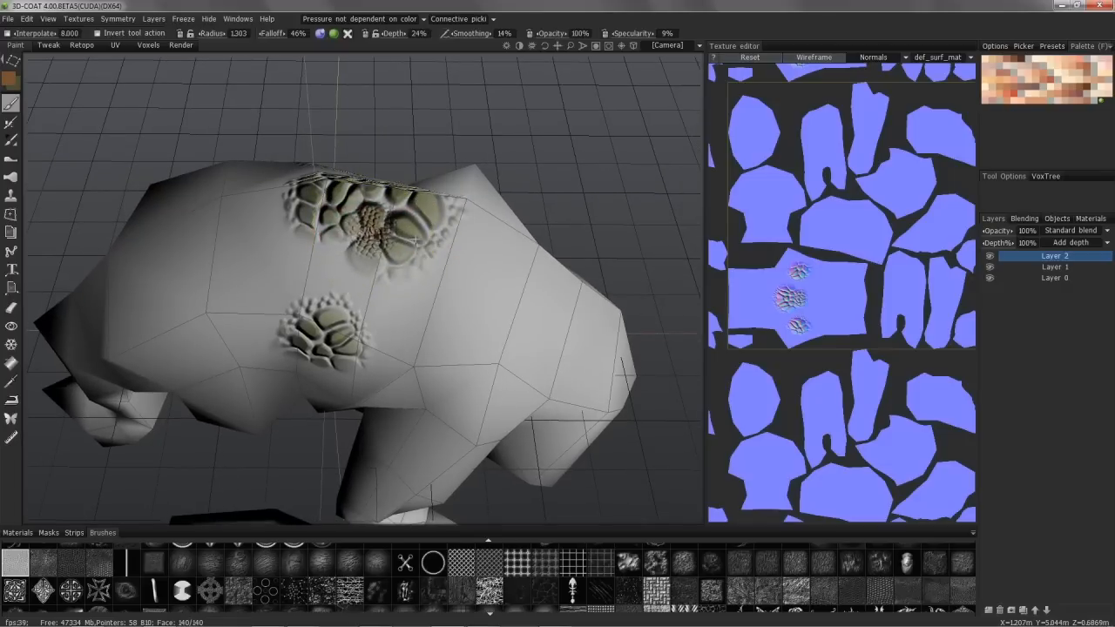
left_click_drag(261, 214, 194, 238, "alt")
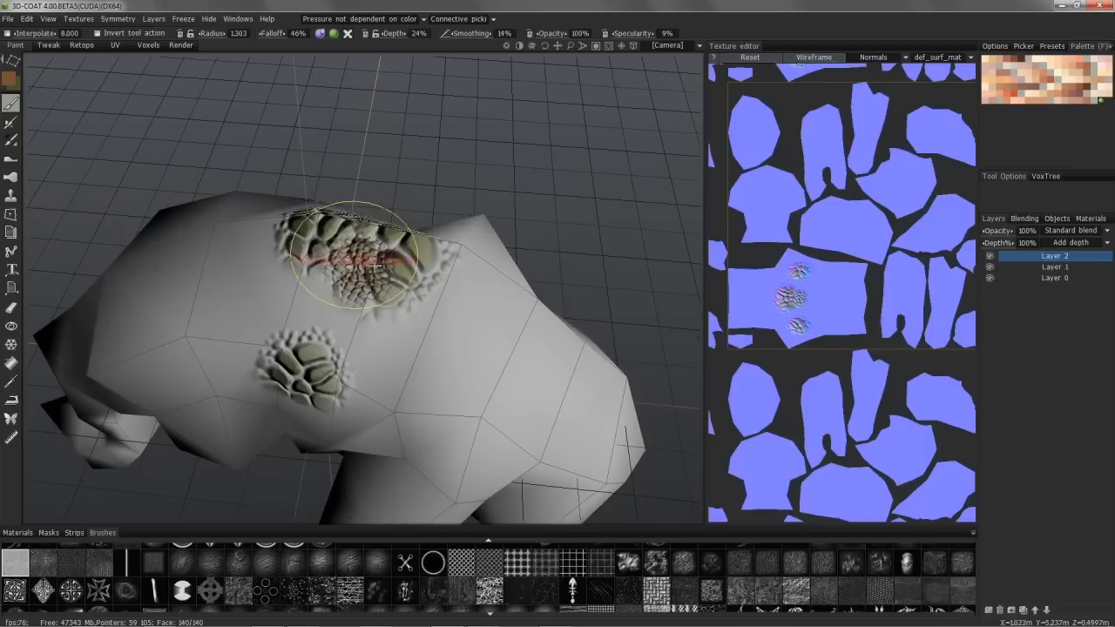
key("ctrl+z")
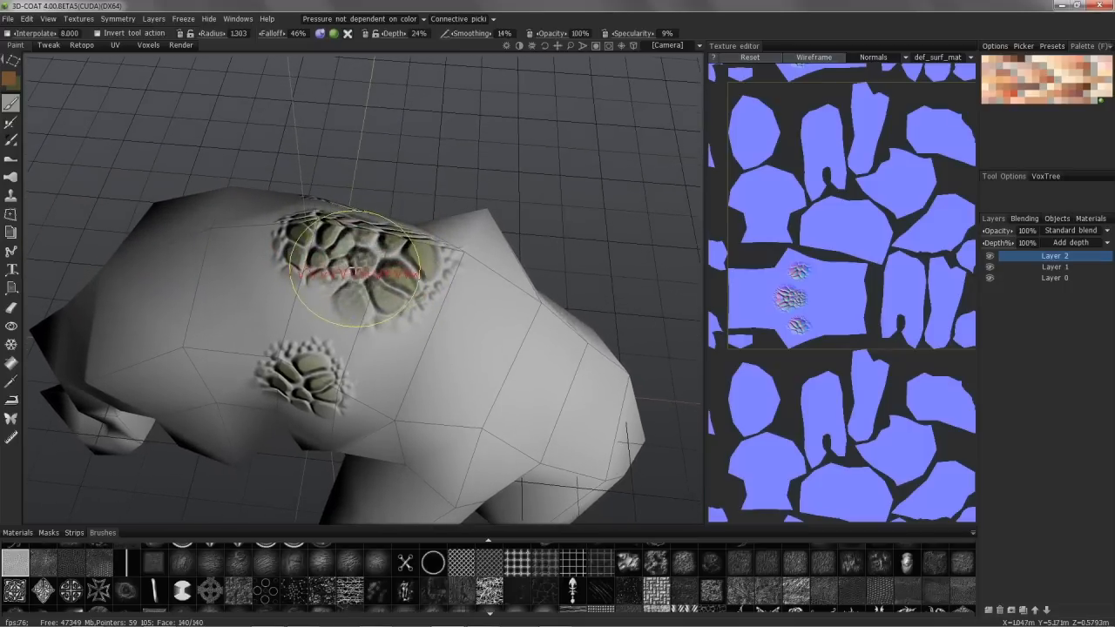
Step: Lower the brush depth to 8%, stamp the fine brown scales over the olive patch, and undo the stamp
right_click_drag(361, 264, 359, 272)
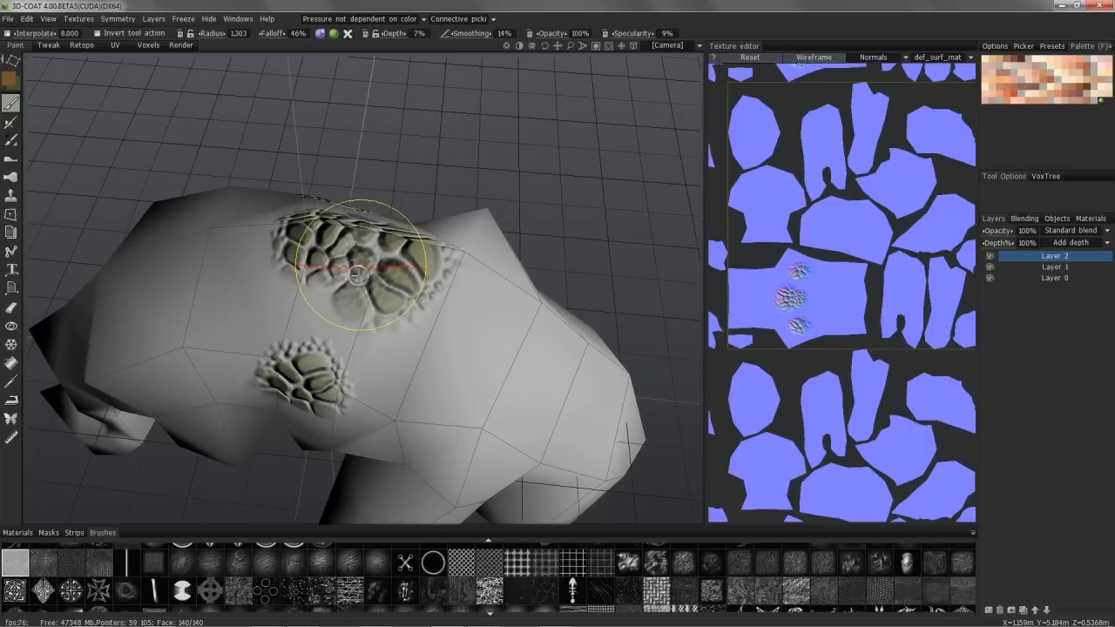
right_click_drag(359, 275, 359, 274)
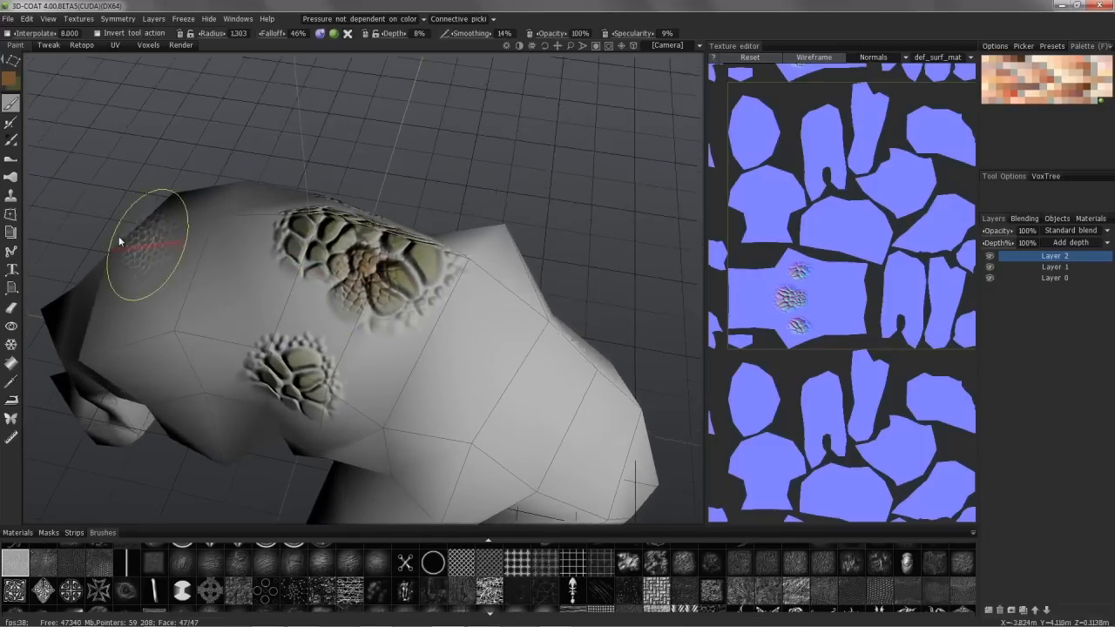
left_click_drag(65, 229, 24, 200)
key("ctrl+z")
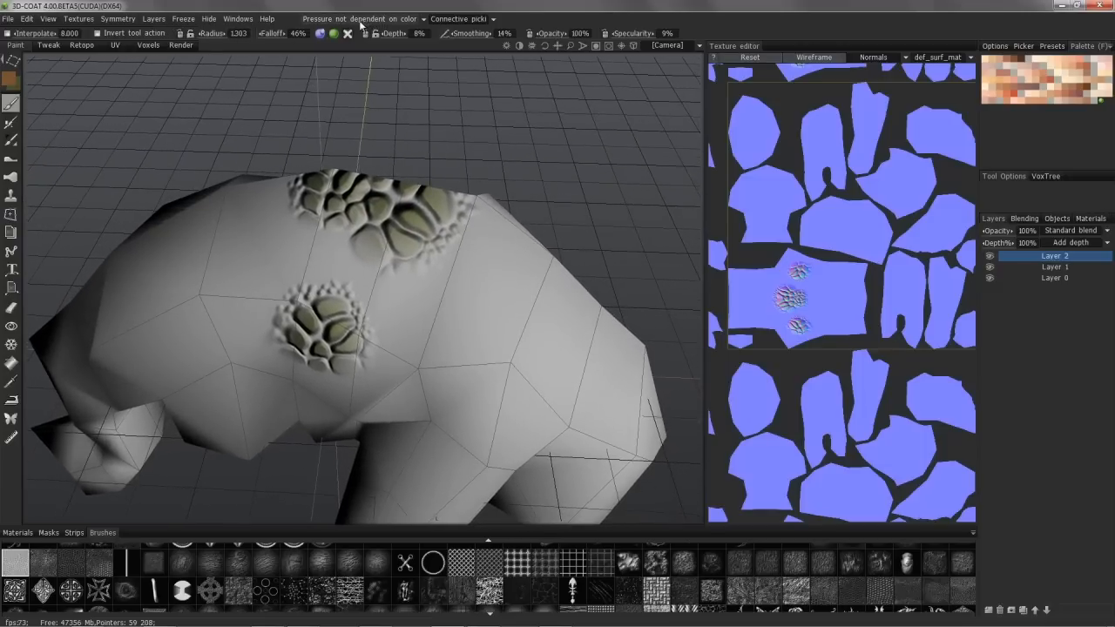
Step: Set the painting condition to less in cavity, with a cavity scale of 2.275
left_click_drag(440, 201, 363, 56, "alt")
left_click_drag(374, 246, 368, 210, "alt")
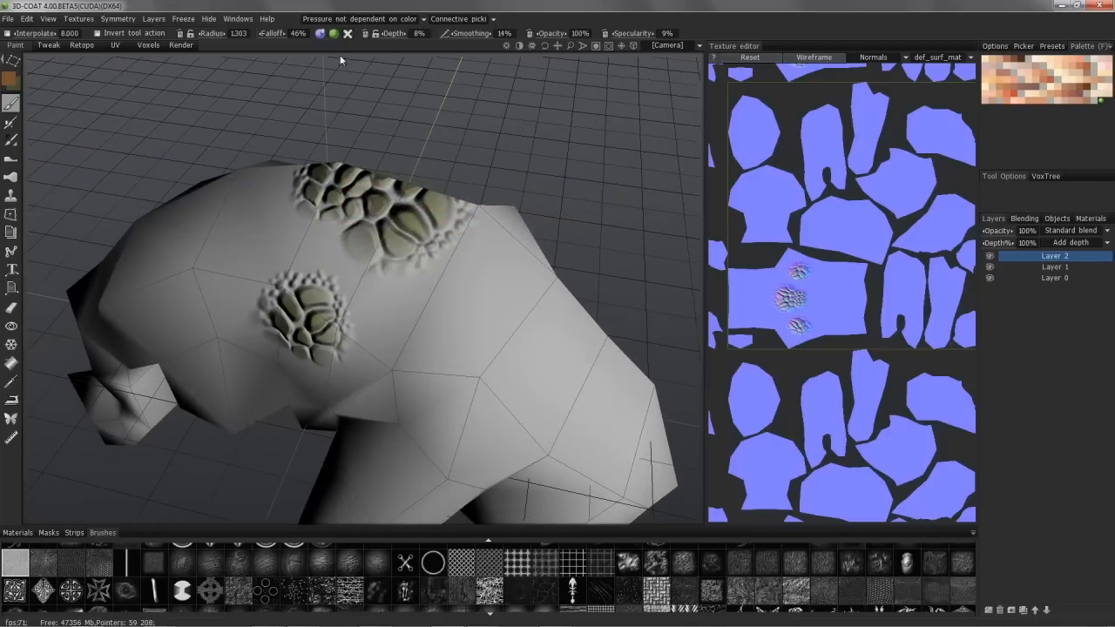
left_click(364, 19)
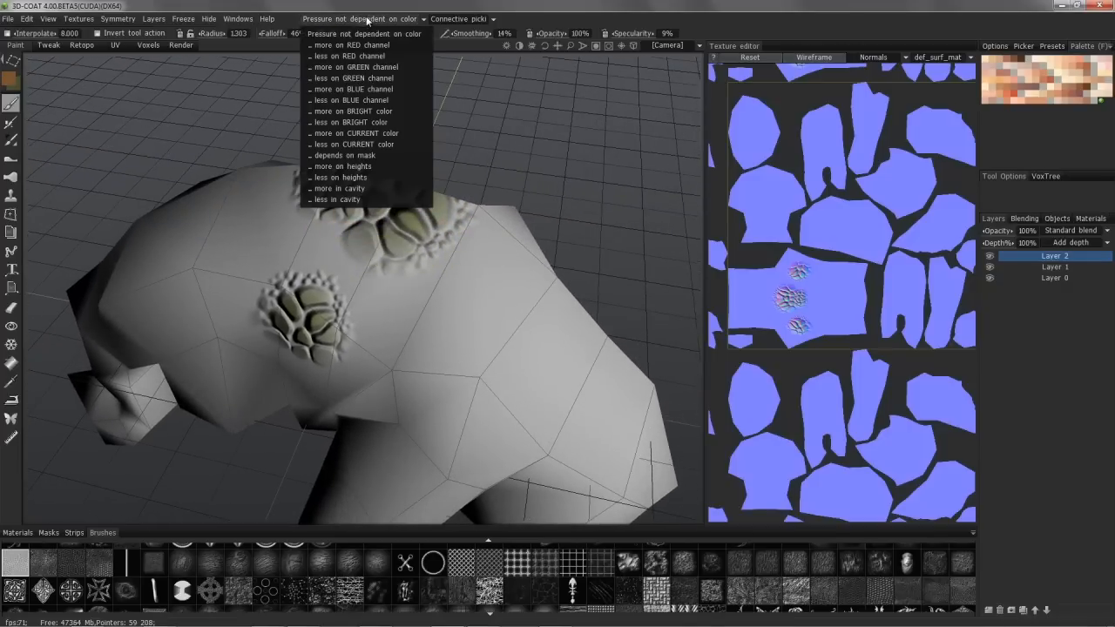
left_click(340, 200)
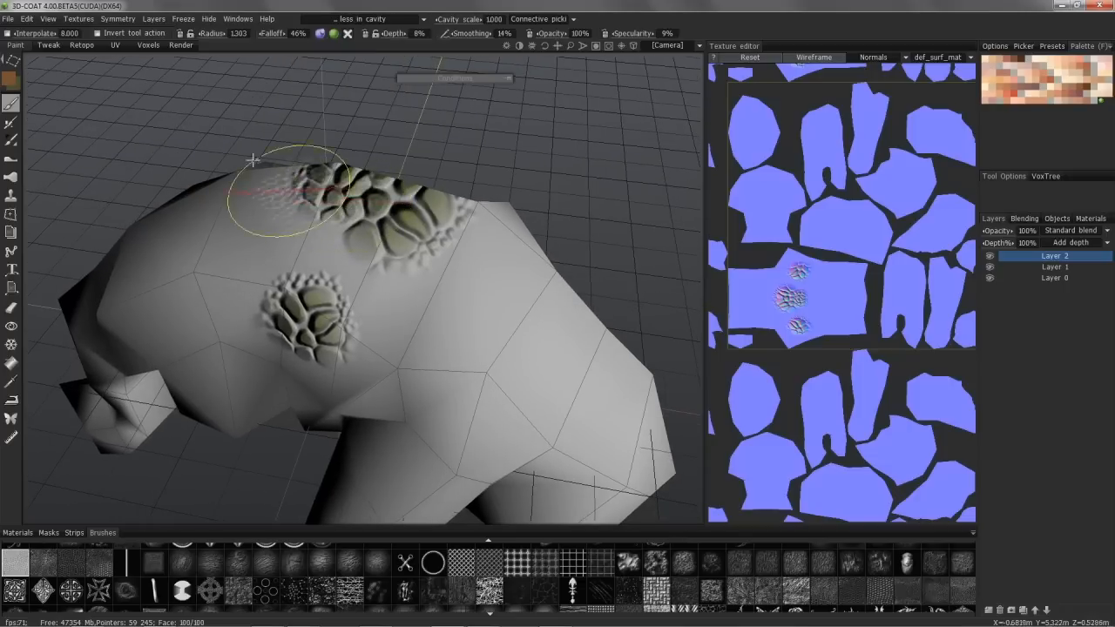
mouse_move(328, 209)
left_mouse_down("alt")
mouse_move(378, 229)
mouse_move(456, 77)
left_mouse_up("alt")
left_click_drag(460, 20, 468, 20)
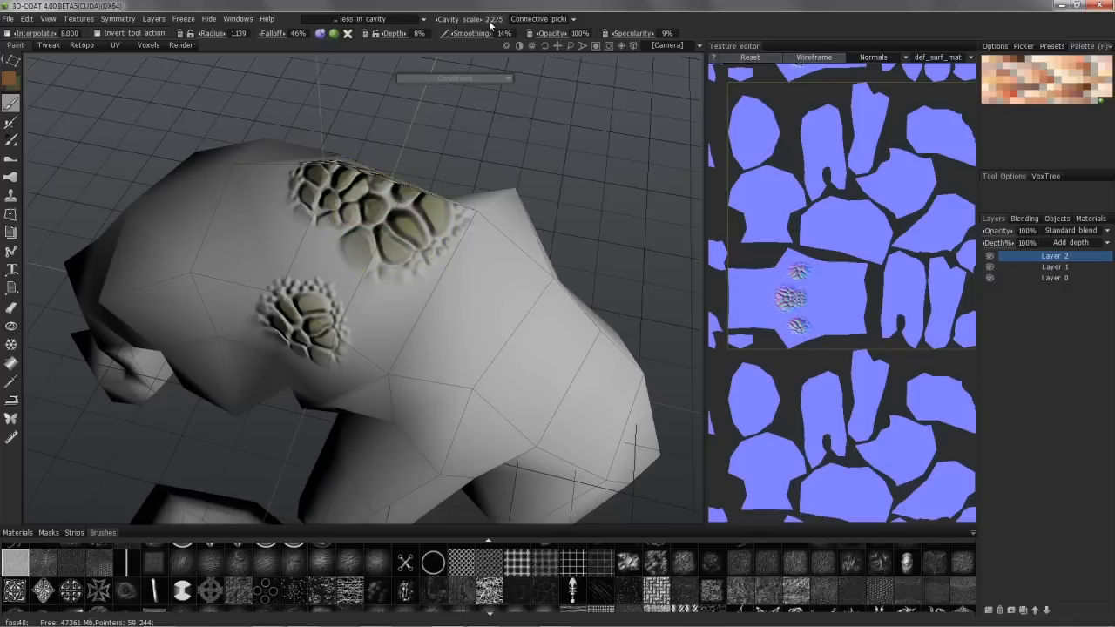
Step: Stamp the fine brown scales onto the raised cells of the olive patch on the creature's back
left_click_drag(378, 208, 368, 226, "alt")
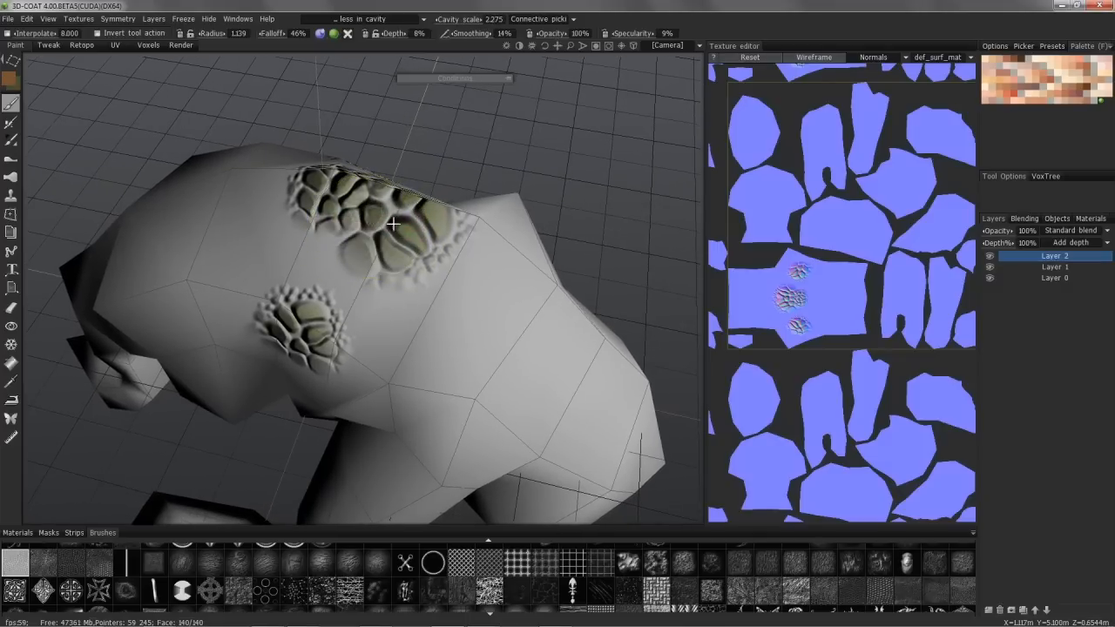
mouse_move(429, 247)
left_mouse_down("alt")
mouse_move(258, 140)
mouse_move(360, 205)
mouse_move(471, 192)
mouse_move(361, 261)
left_mouse_up("alt")
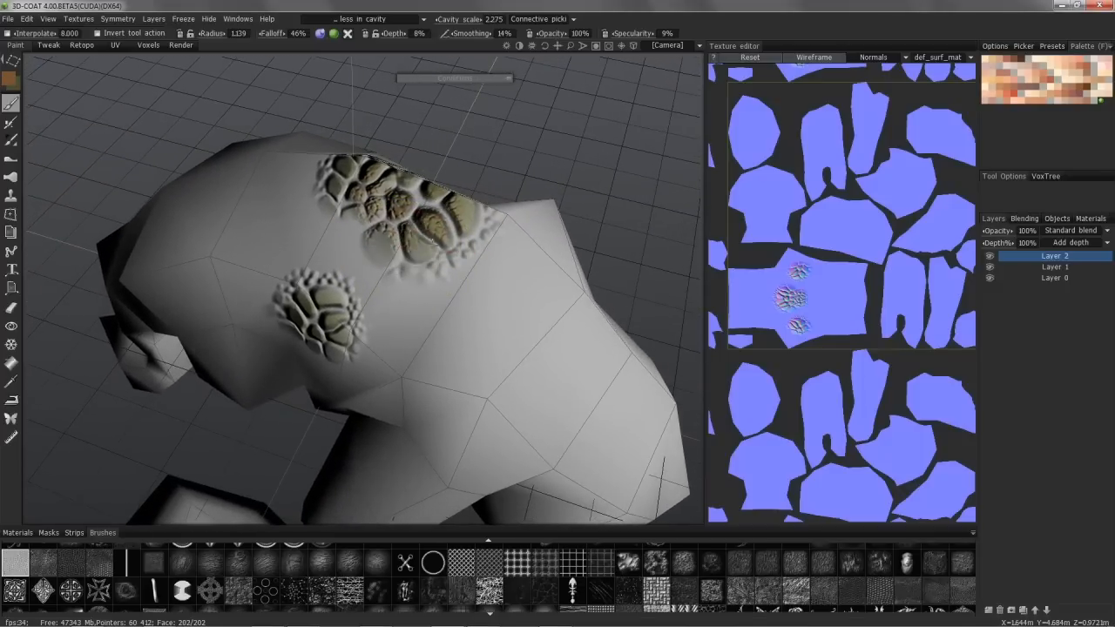
mouse_move(440, 246)
left_mouse_down("alt")
mouse_move(351, 179)
mouse_move(319, 186)
mouse_move(304, 177)
mouse_move(267, 283)
mouse_move(332, 322)
mouse_move(386, 322)
mouse_move(318, 294)
mouse_move(305, 273)
mouse_move(326, 246)
mouse_move(376, 324)
left_mouse_up("alt")
Step: Stamp fine scales in the texture editor beside the patches on the back's UV island, and widen the texture editor
middle_click_drag(783, 321, 766, 256, "alt")
right_click_drag(766, 255, 854, 258, "alt")
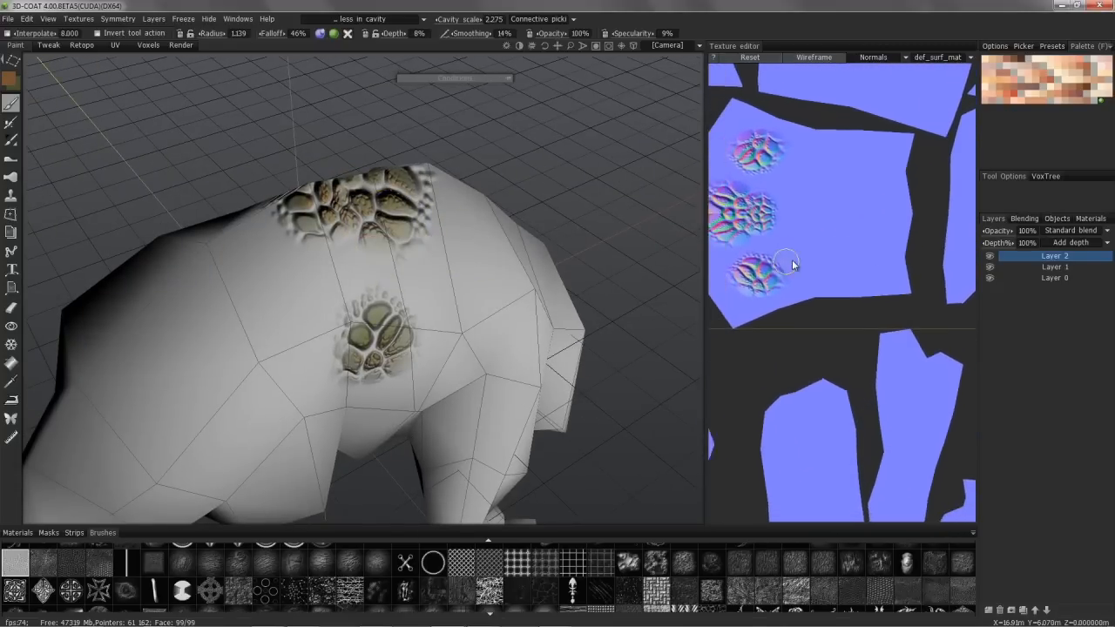
middle_click_drag(793, 263, 840, 257, "alt")
mouse_move(840, 236)
right_mouse_down()
mouse_move(874, 231)
mouse_move(872, 255)
right_mouse_up()
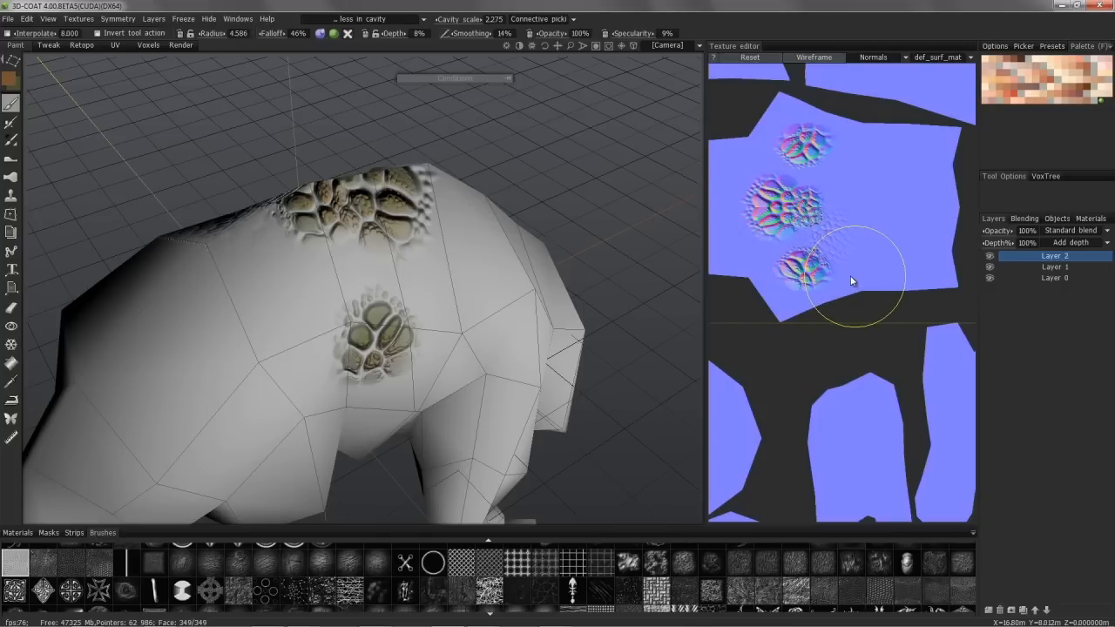
mouse_move(871, 254)
right_mouse_down()
mouse_move(837, 180)
mouse_move(855, 165)
mouse_move(865, 199)
right_mouse_up()
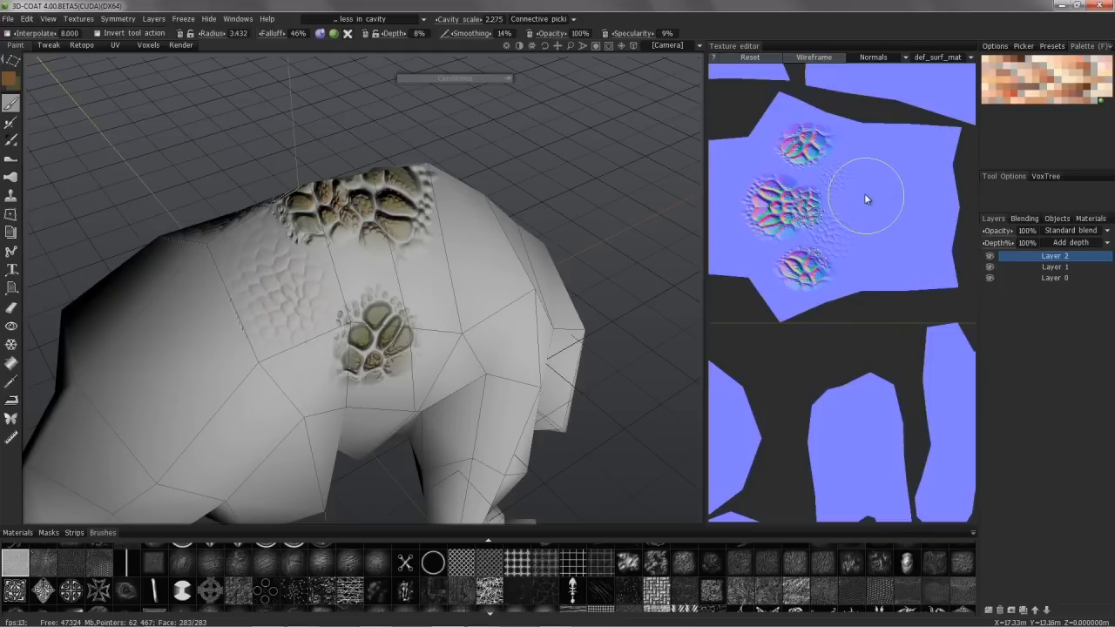
left_click_drag(688, 119, 701, 139)
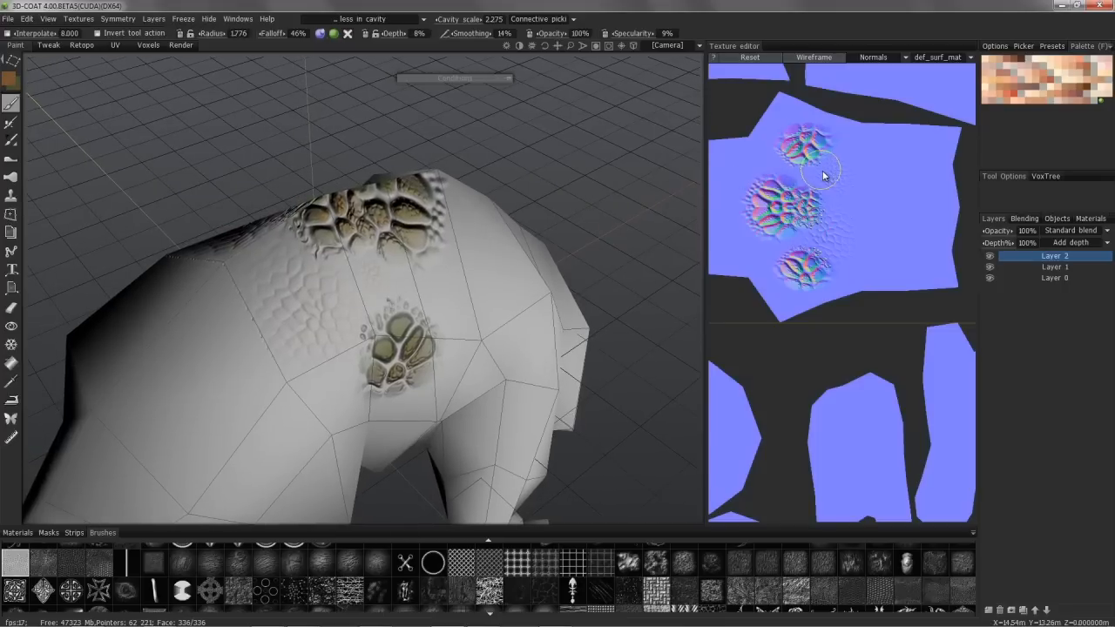
mouse_move(700, 133)
left_mouse_down()
mouse_move(786, 171)
mouse_move(702, 279)
left_mouse_up()
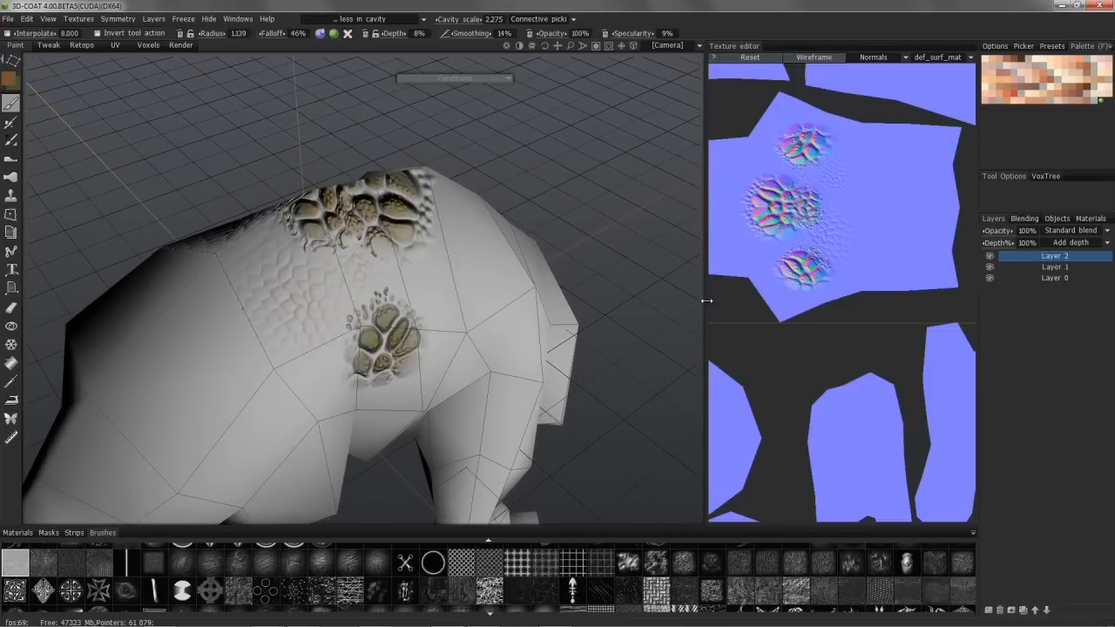
left_click_drag(706, 300, 617, 301)
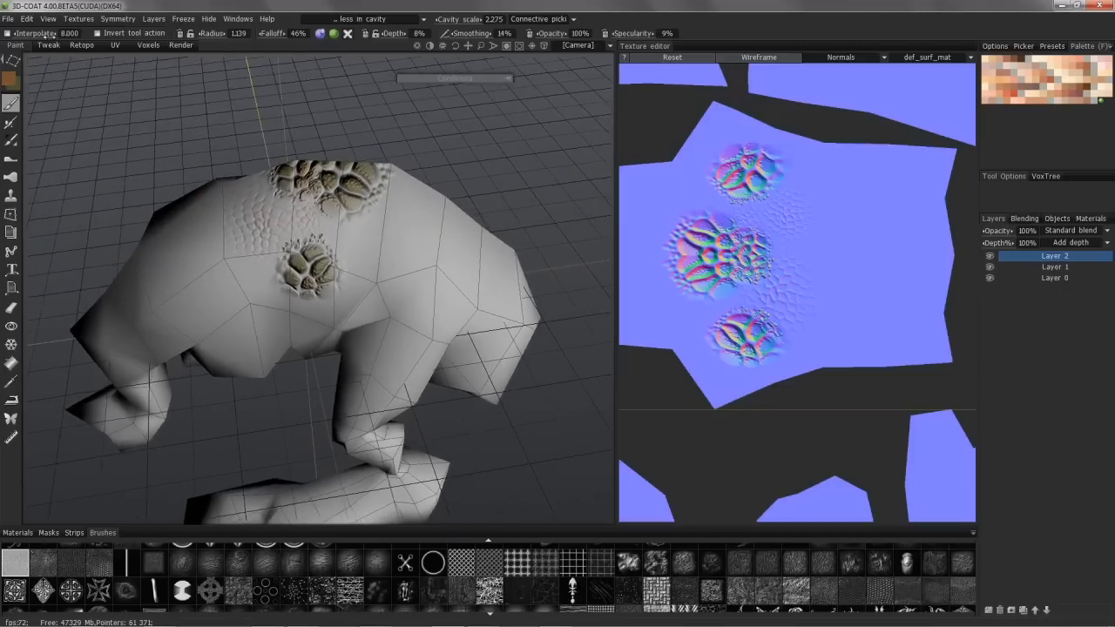
Step: Start a new scene without saving the painted creature
left_click(8, 22)
left_click(23, 41)
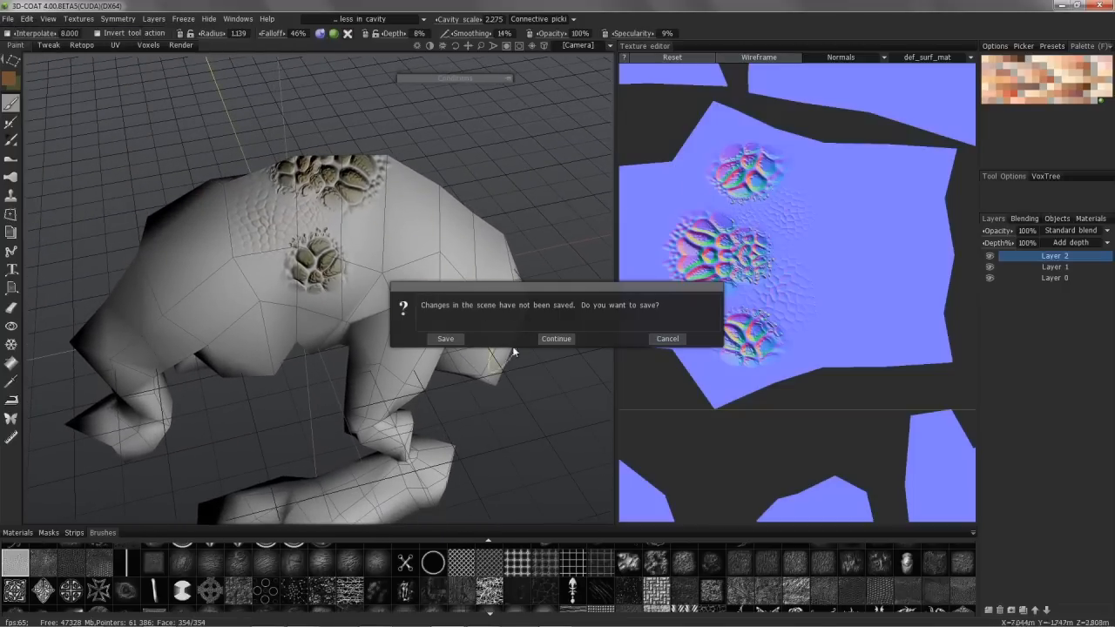
left_click(556, 339)
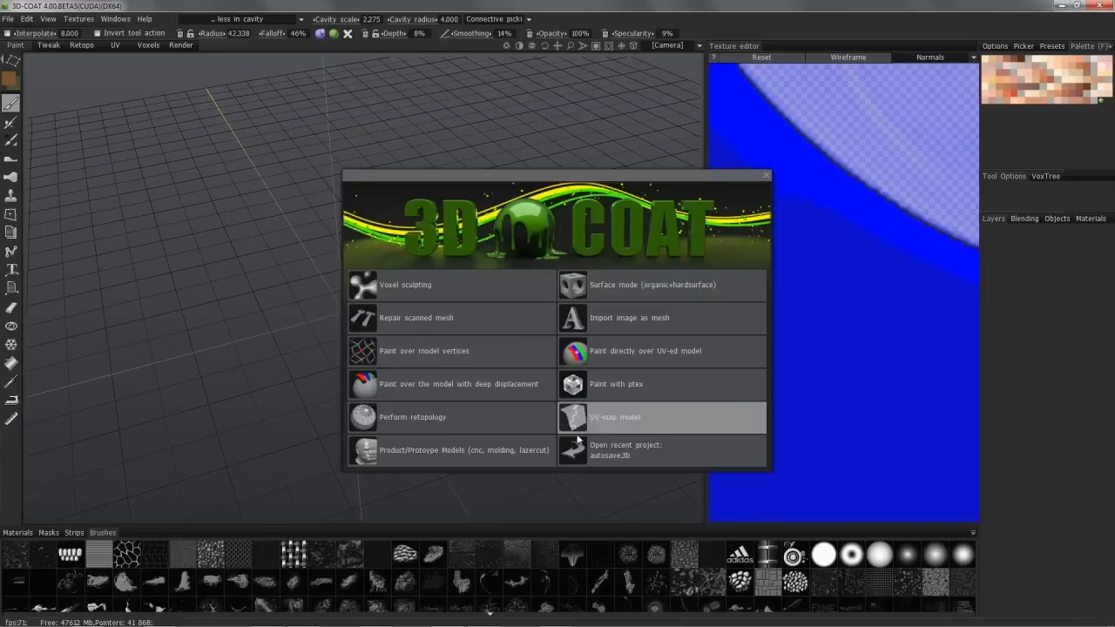
Step: Look through the retopology and UV-map model starting options without importing a mesh, and return to a new scene
left_click(488, 419)
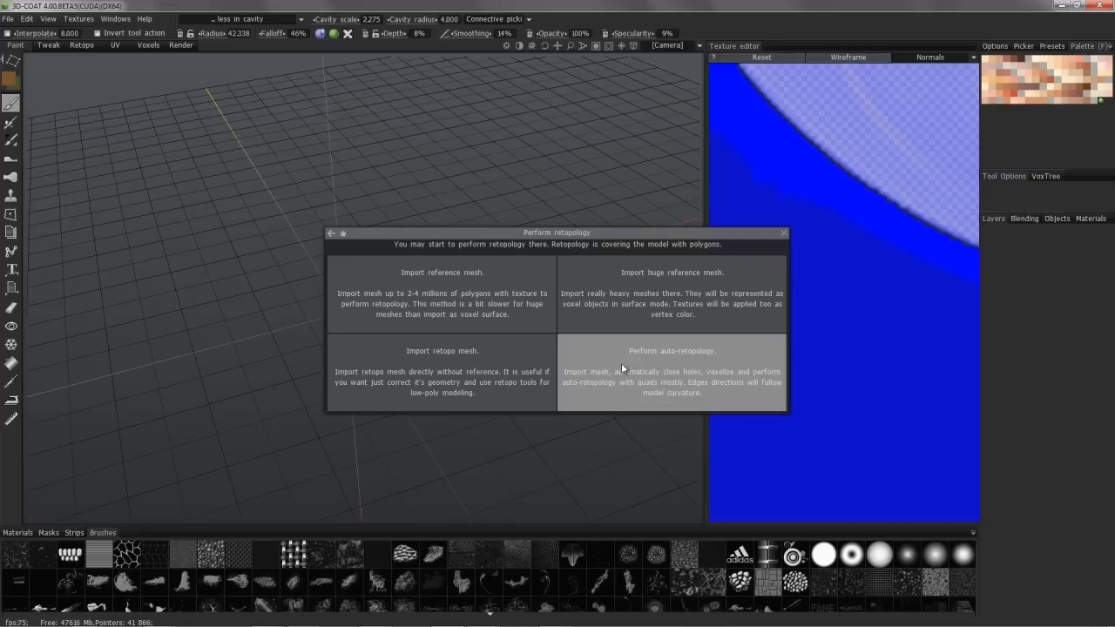
left_click(331, 235)
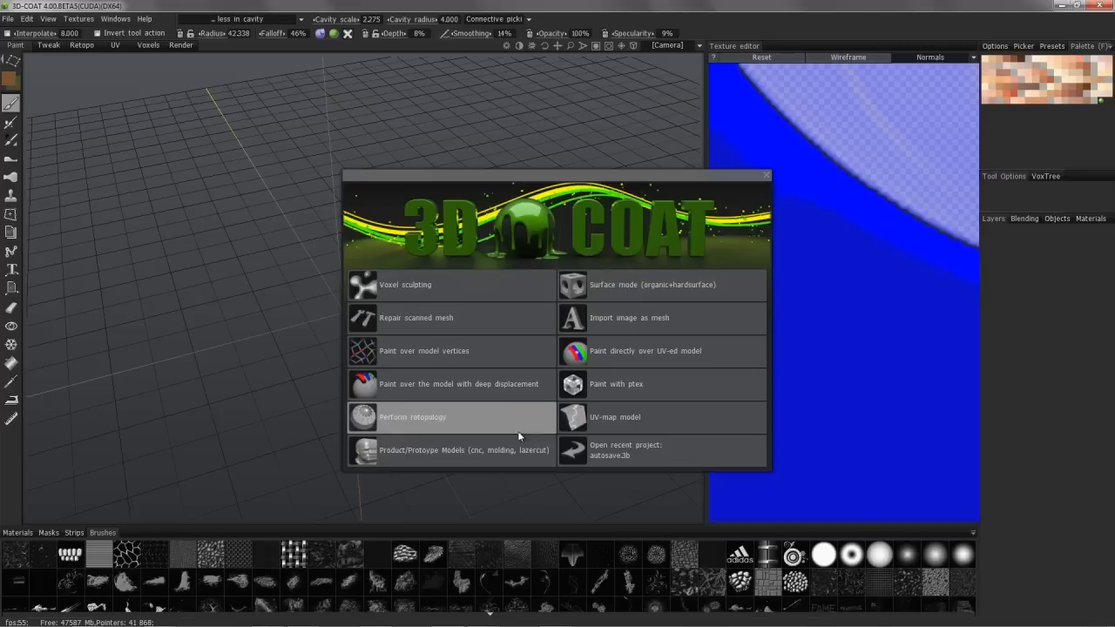
left_click(628, 422)
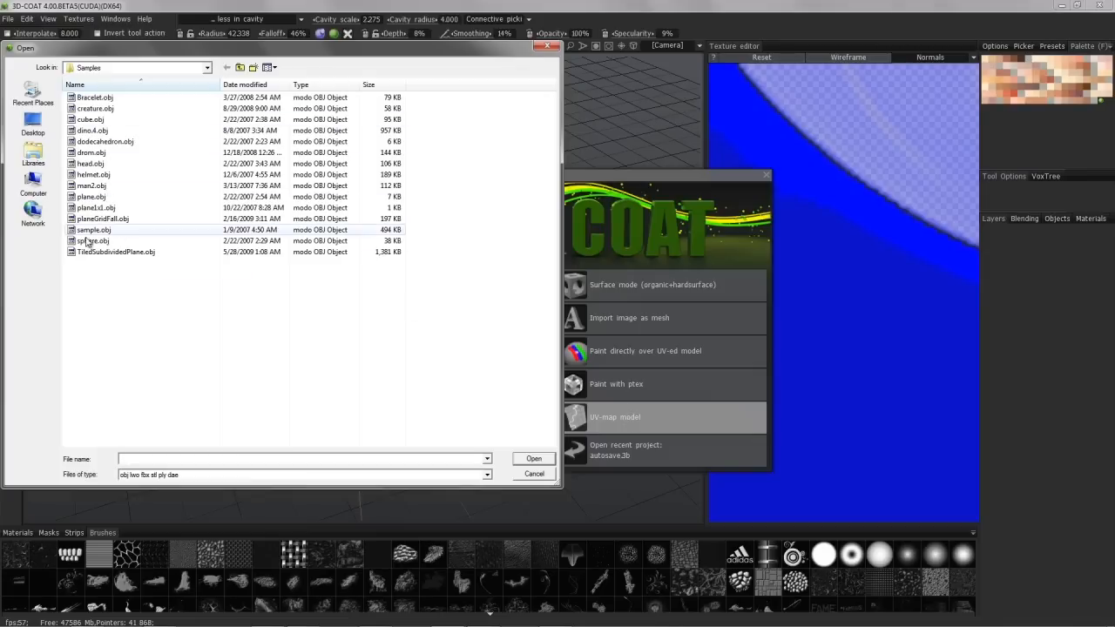
left_click(528, 477)
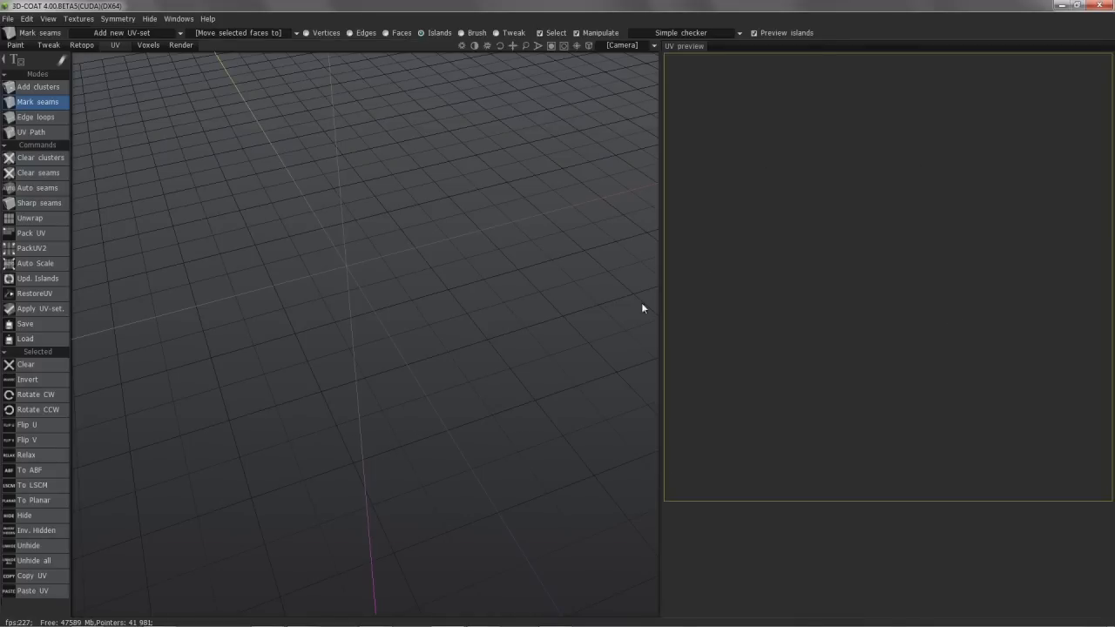
left_click(9, 20)
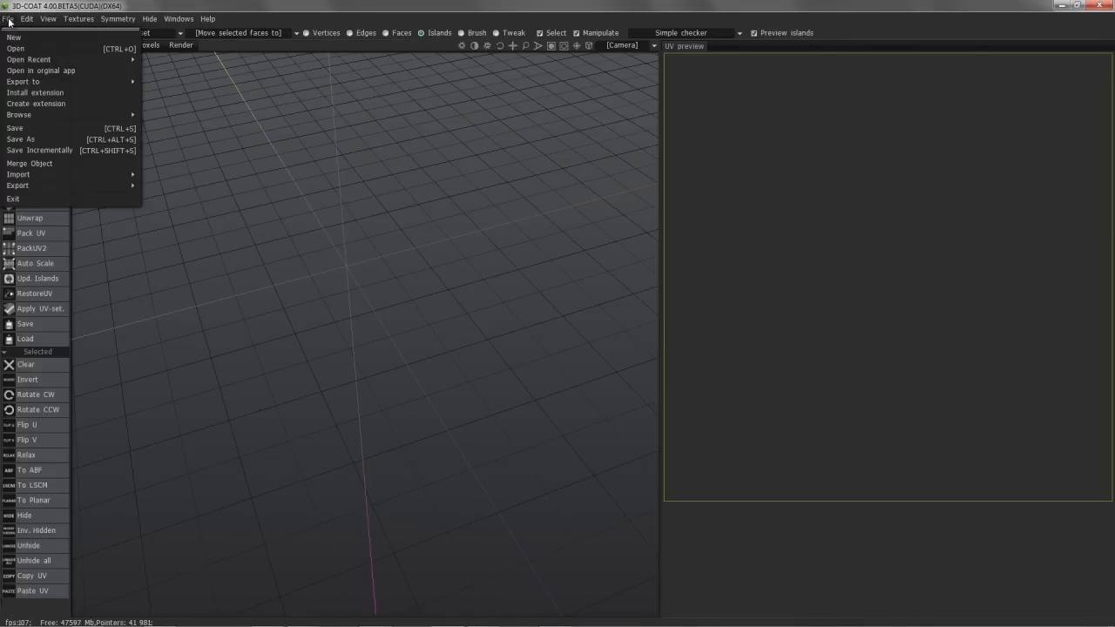
left_click(93, 37)
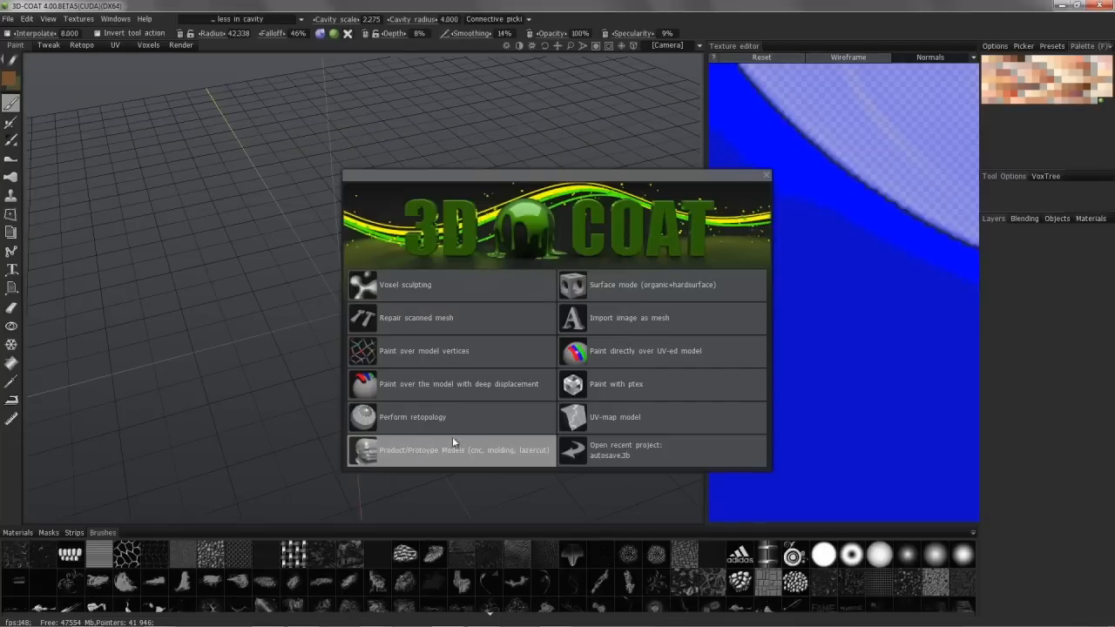
Step: Look through the Product/Prototype Models options, start Remove undercuts without importing a mesh, and return to a new scene
left_click(410, 453)
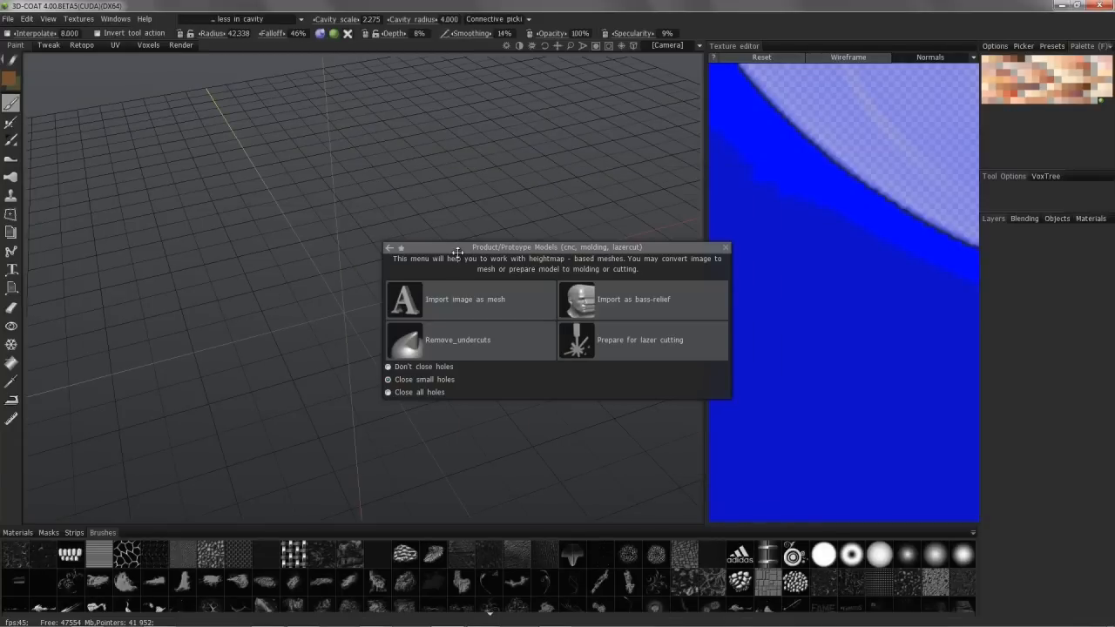
left_click_drag(458, 252, 362, 246)
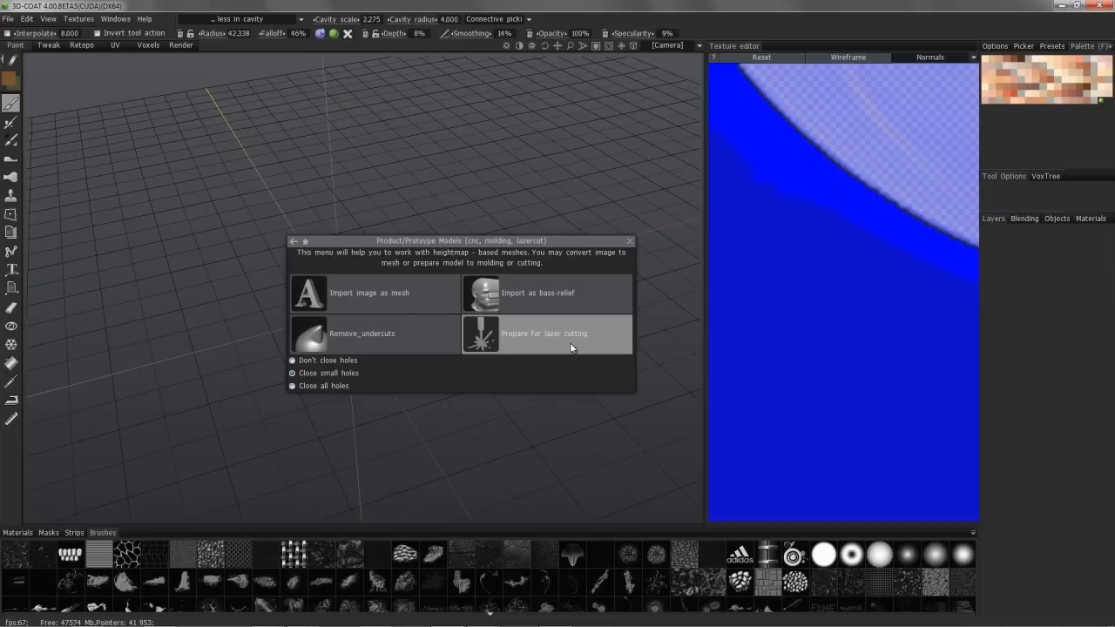
left_click(370, 337)
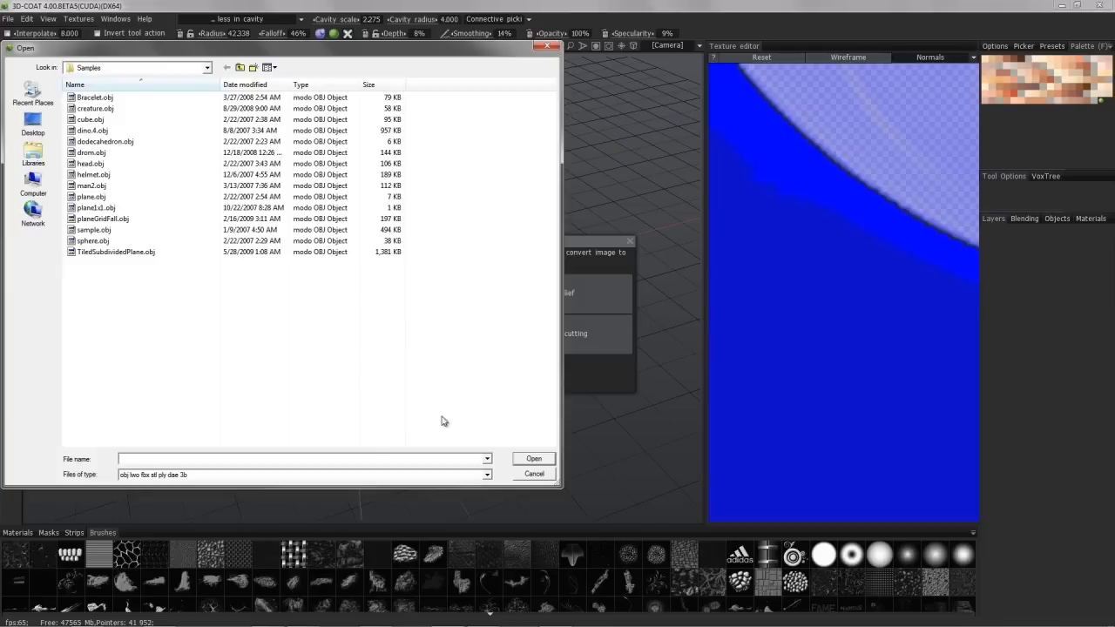
left_click(534, 474)
left_click_drag(487, 261, 248, 174)
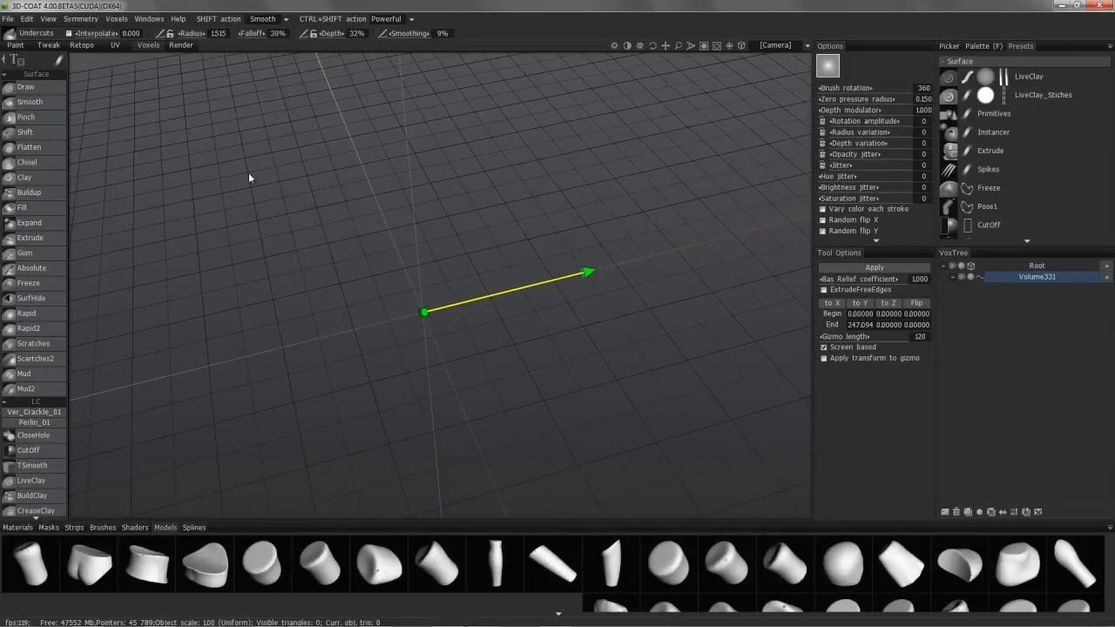
left_click(13, 32)
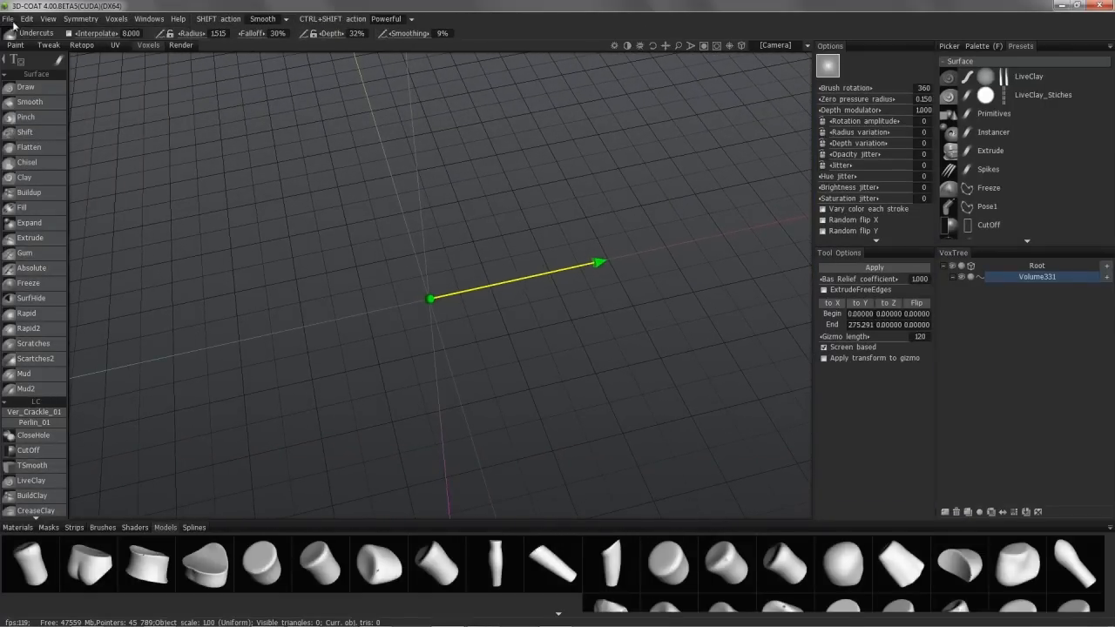
left_click(8, 20)
left_click(23, 35)
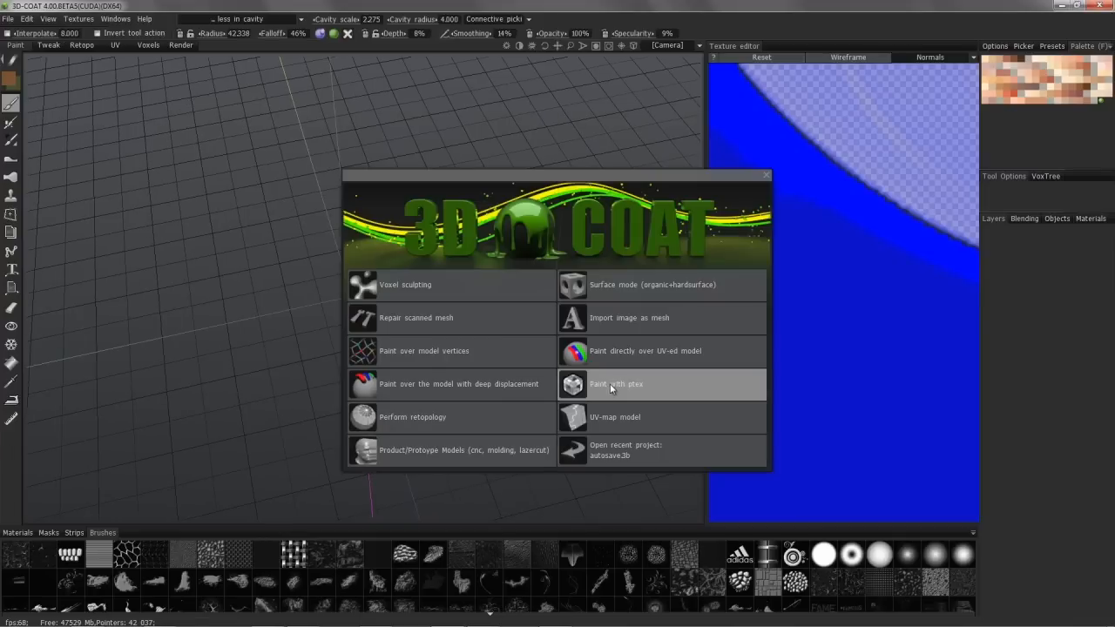
Step: Import the sample creature for Ptex painting with a carcass resolution of 91648 polygons and a 2048x2048 export texture
left_click(646, 389)
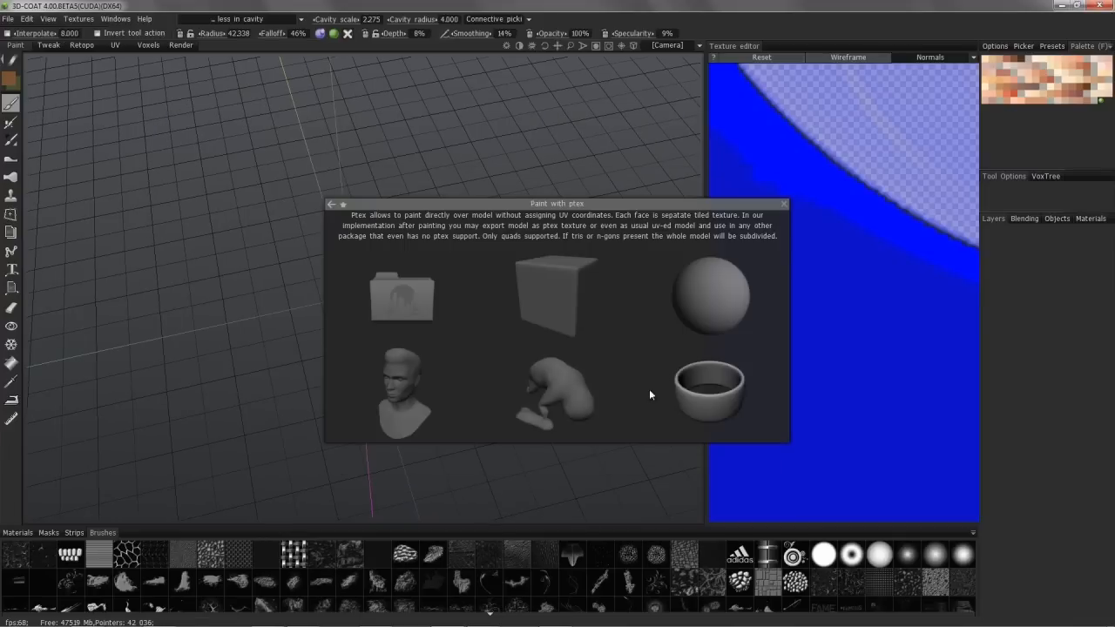
left_click(573, 394)
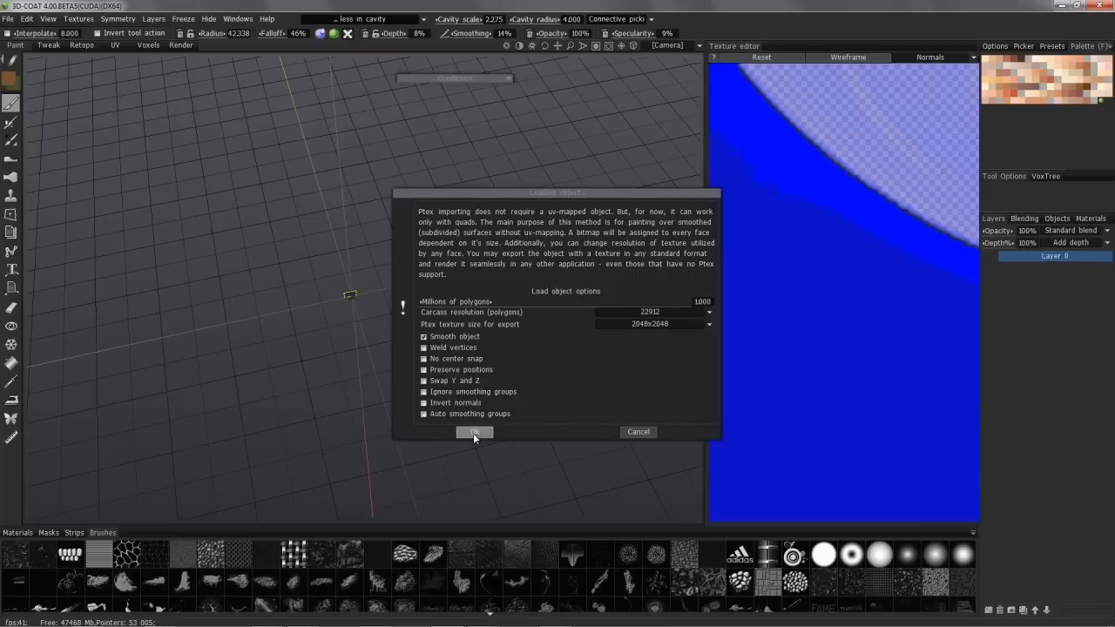
left_click(629, 324)
left_click(592, 354)
left_click(619, 324)
left_click(636, 312)
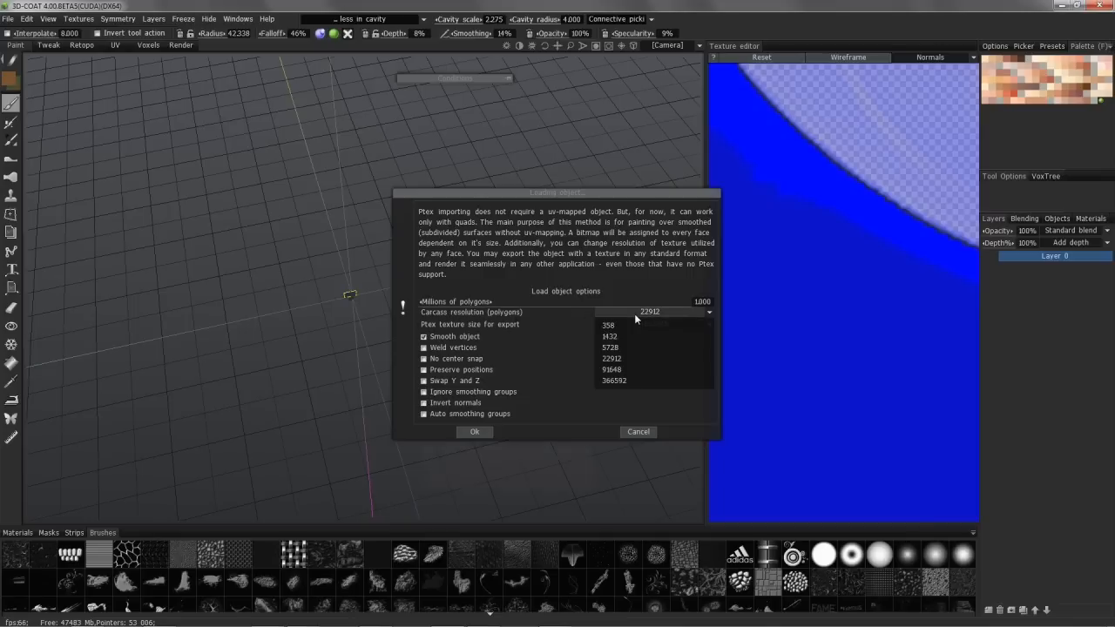
left_click(626, 369)
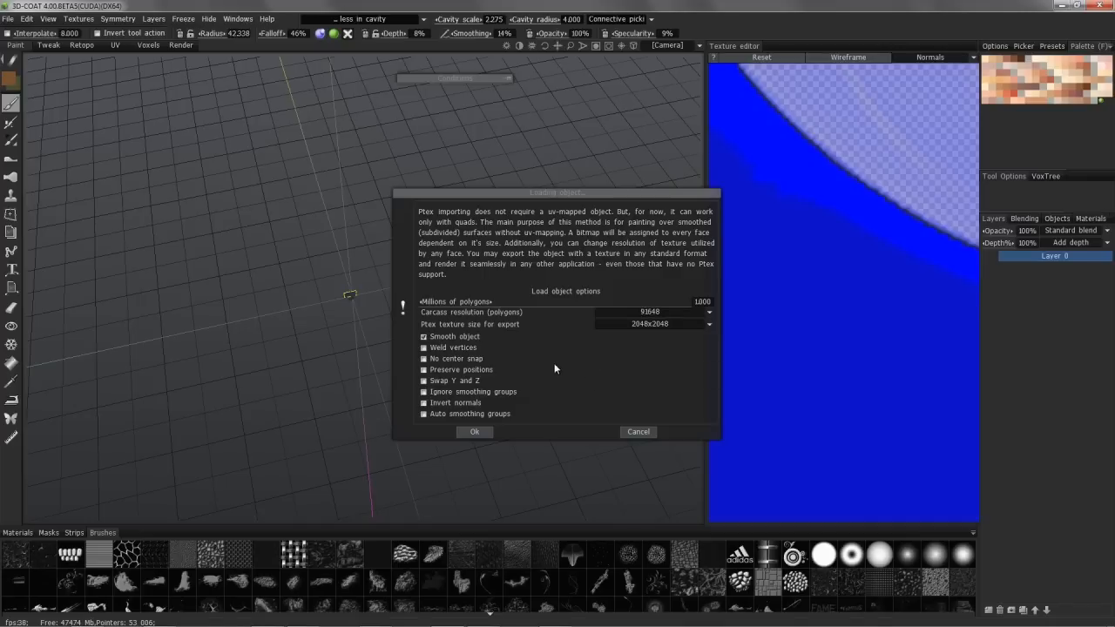
left_click(476, 431)
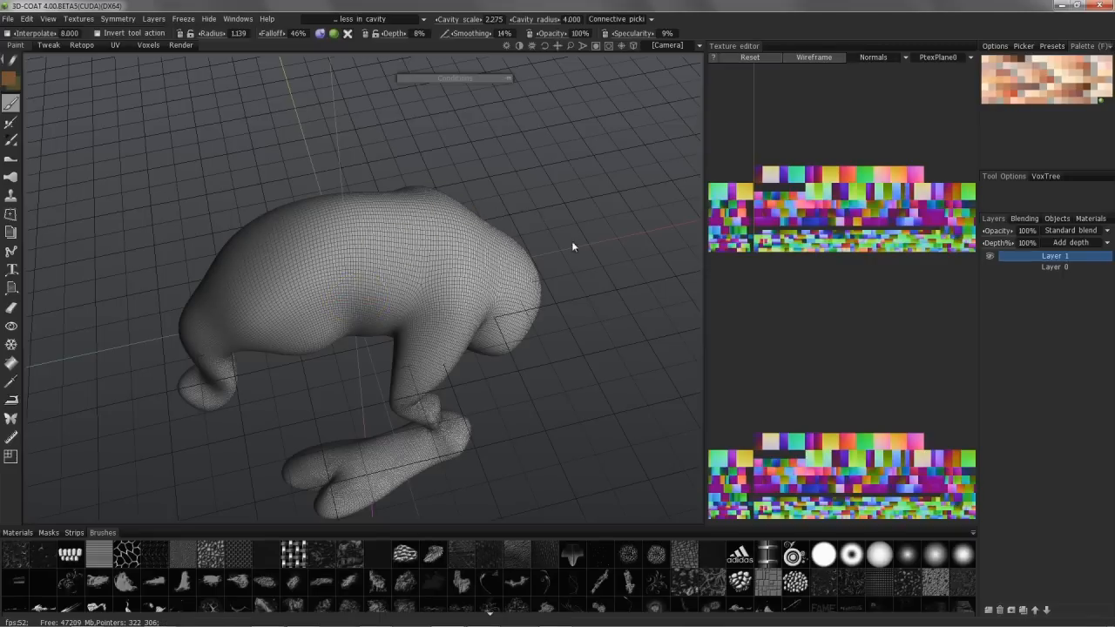
Step: Examine the Ptex creature's dense wireframe up close from its side
left_click_drag(279, 266, 314, 323, "alt")
right_click_drag(313, 323, 378, 291, "alt")
mouse_move(379, 291)
left_mouse_down("alt")
mouse_move(392, 289)
mouse_move(391, 306)
left_mouse_up("alt")
right_click_drag(394, 292, 375, 280)
left_click_drag(375, 279, 392, 292, "alt")
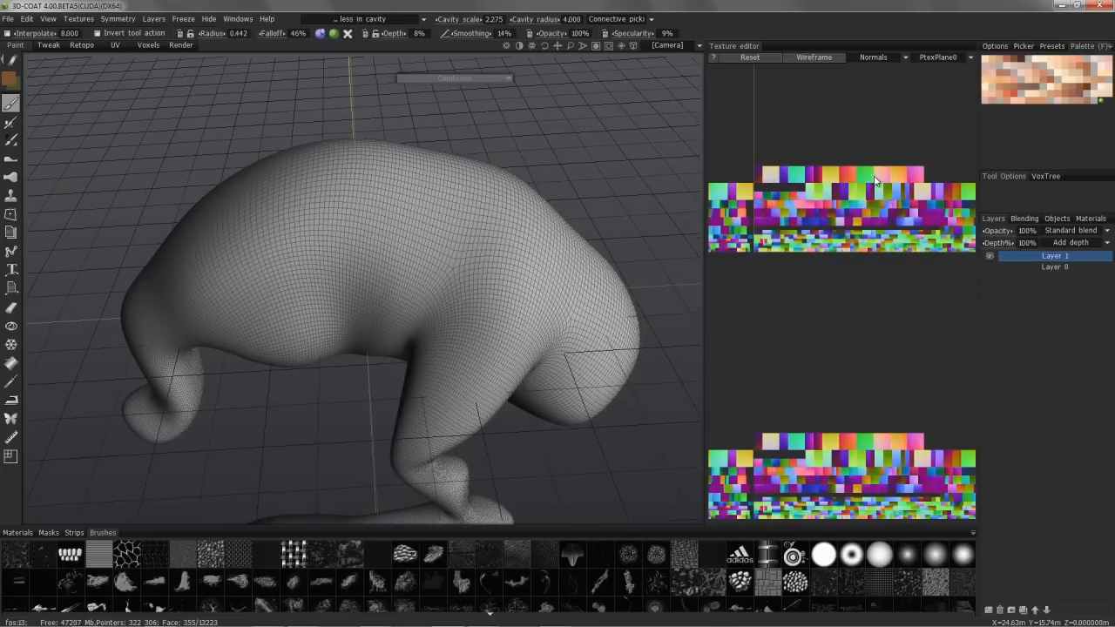
Step: Widen the texture editor and overlay the wireframe on the Ptex texture map
left_click_drag(703, 280, 630, 281)
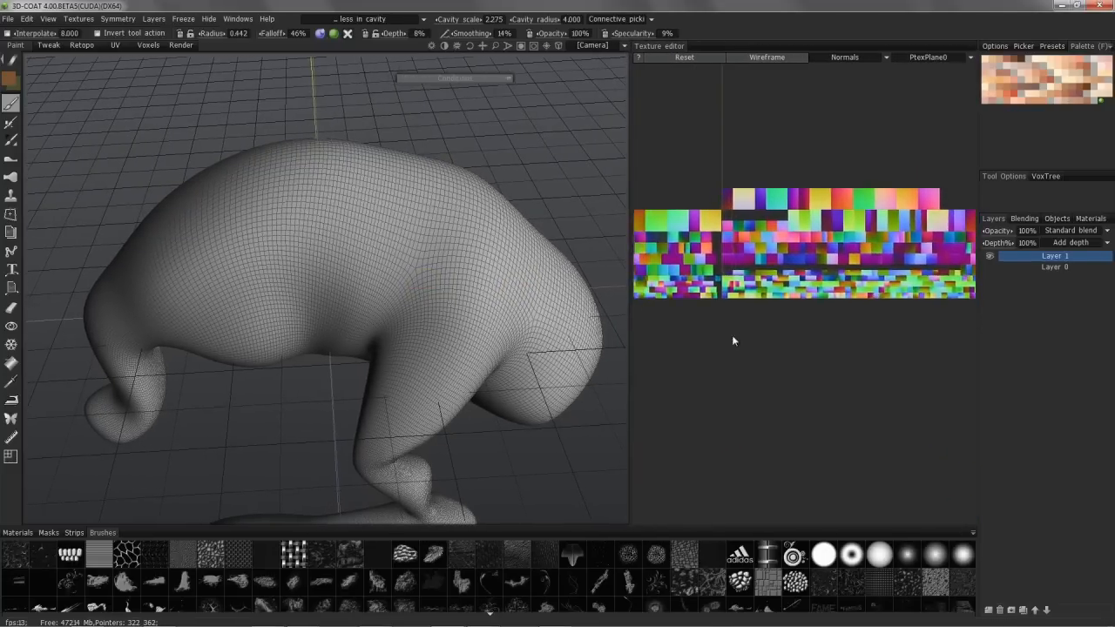
right_click_drag(760, 335, 696, 324)
middle_click_drag(748, 349, 720, 434)
left_click(762, 57)
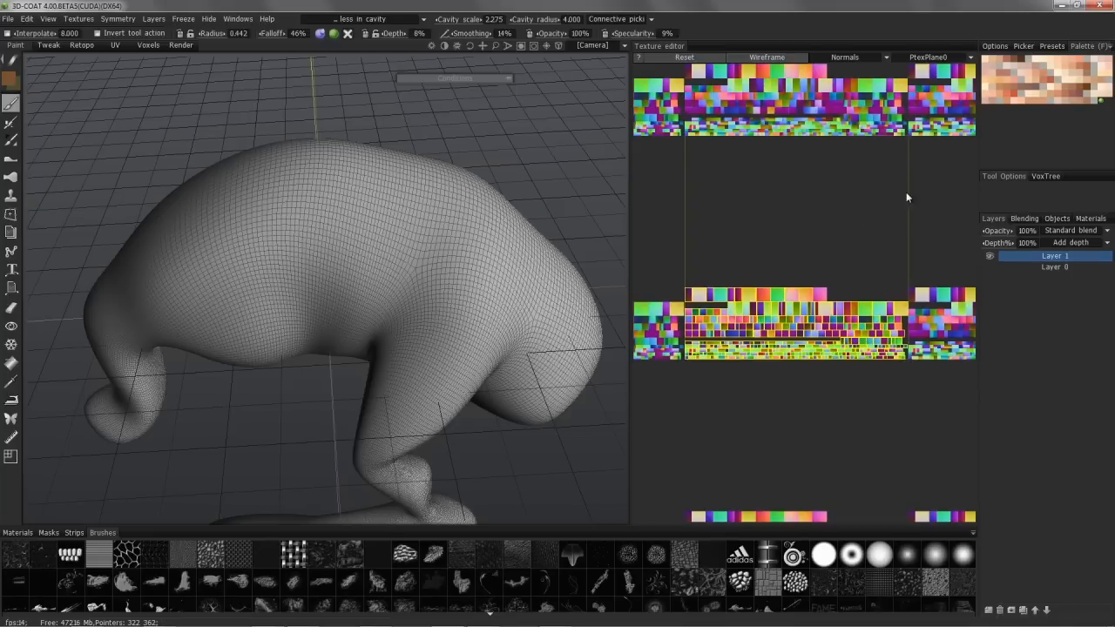
Step: Activate the Ptex local resolution tool with a soft round brush and enlarge its options area to reveal all resolution and texture-size settings
left_click_drag(349, 253, 459, 263, "alt")
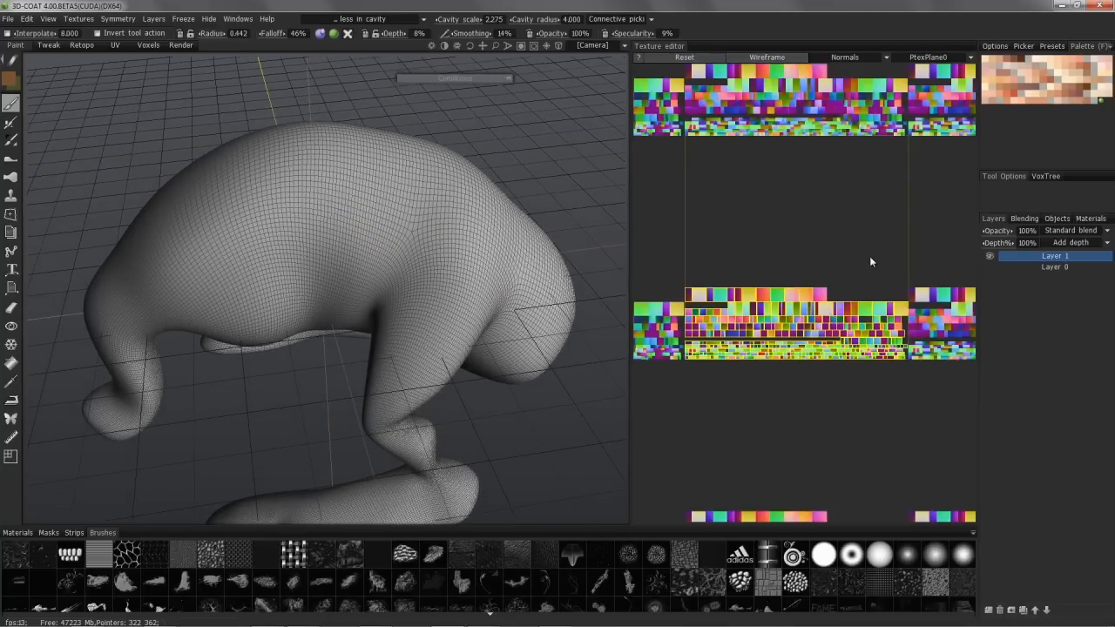
left_click_drag(235, 307, 386, 269, "alt")
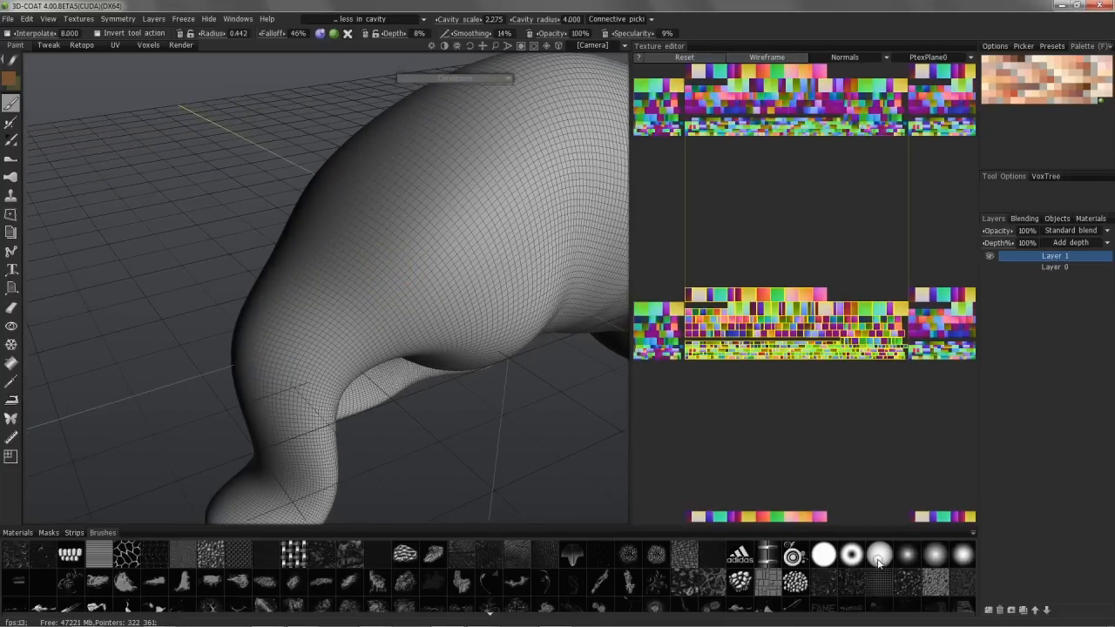
left_click(878, 562)
left_click(12, 60)
left_click_drag(397, 258, 394, 206, "alt")
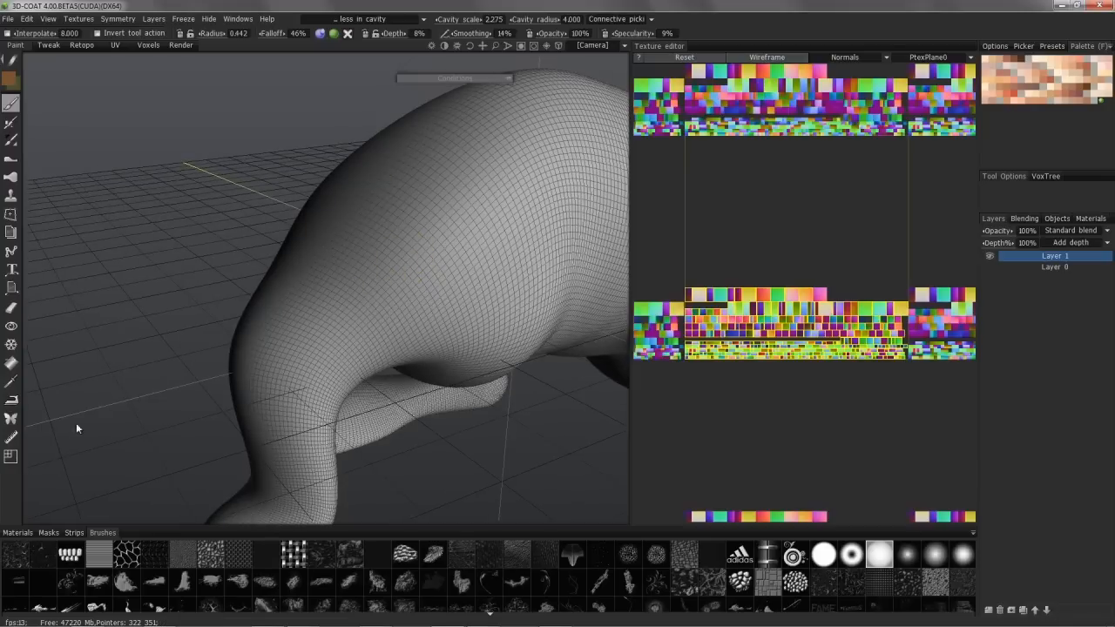
left_click(12, 462)
mouse_move(311, 299)
left_mouse_down("alt")
mouse_move(394, 223)
mouse_move(421, 247)
left_mouse_up("alt")
right_click_drag(421, 248, 391, 247)
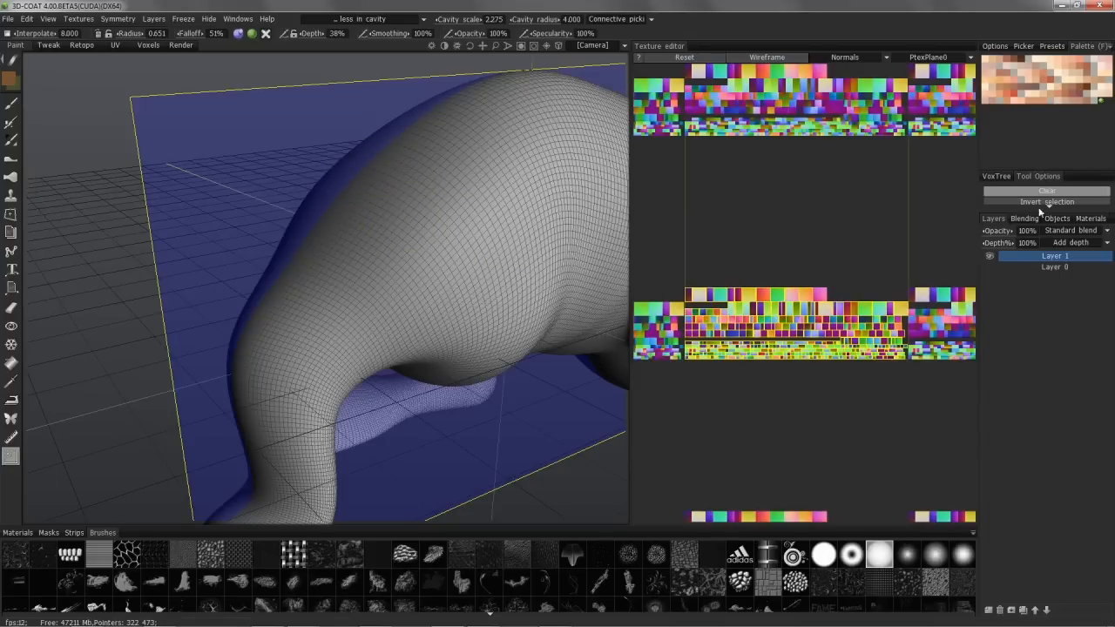
left_click(1044, 211)
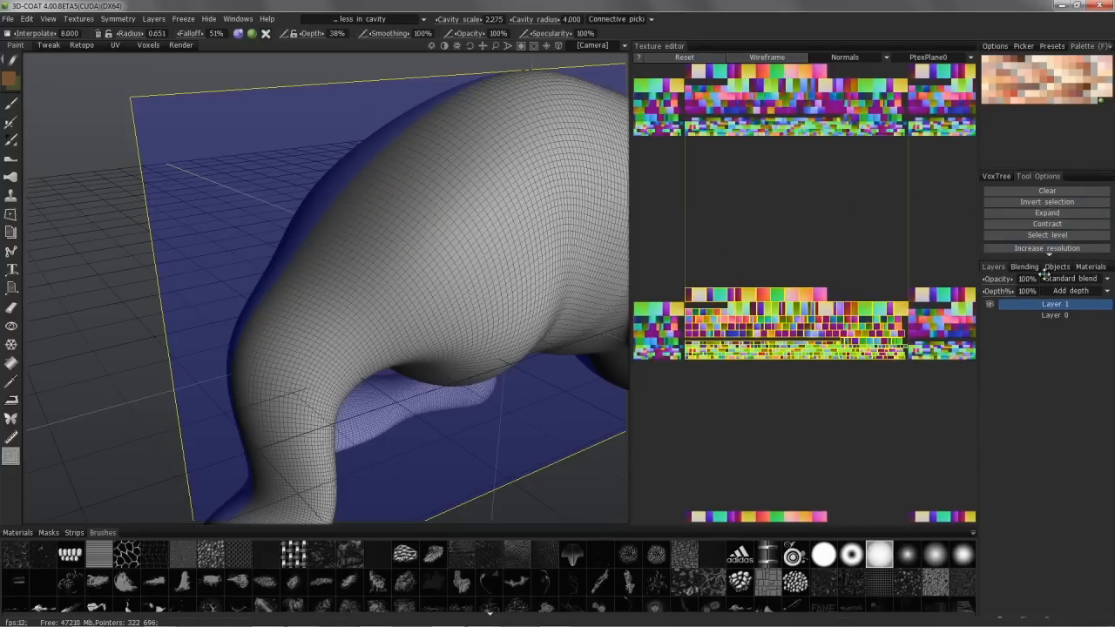
left_click_drag(1037, 415, 1039, 376)
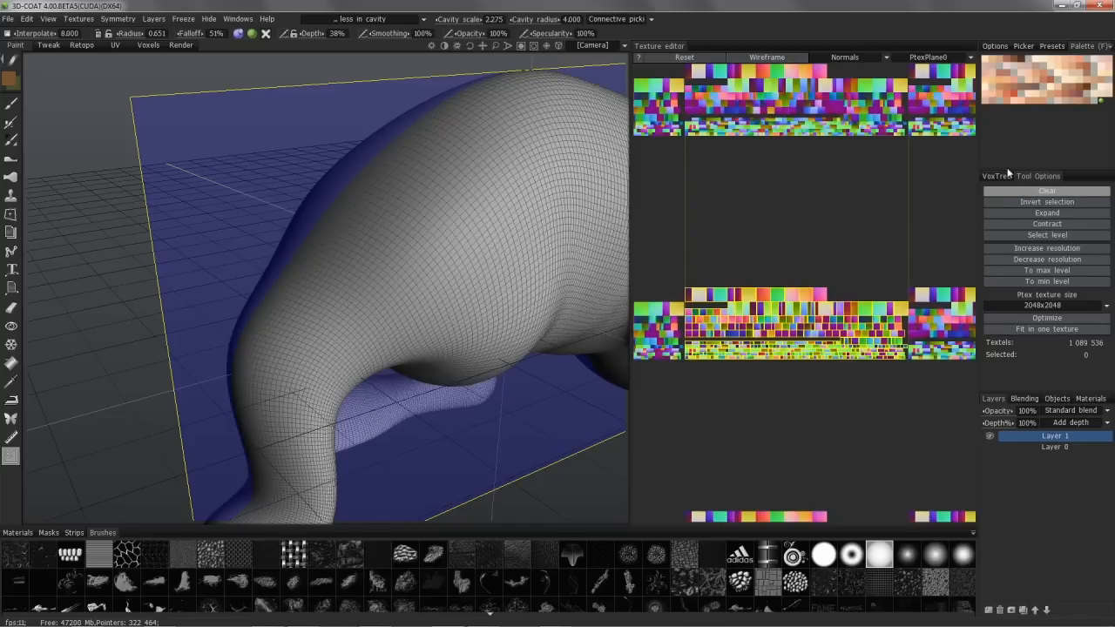
left_click(1028, 305)
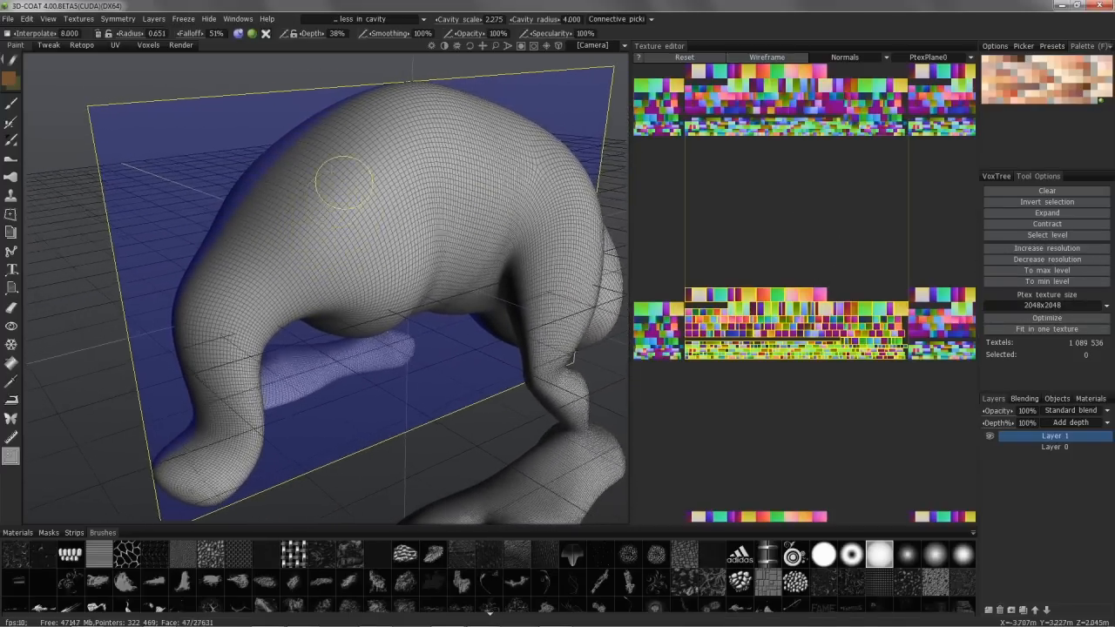
Step: Brush-select the Ptex patches over the creature's body half opposite the rounded head, including the hanging limb down to its tip, and increase their resolution
left_click(350, 196)
mouse_move(351, 196)
left_mouse_down()
mouse_move(344, 206)
mouse_move(364, 220)
mouse_move(352, 194)
mouse_move(373, 244)
mouse_move(345, 240)
mouse_move(326, 210)
left_mouse_up()
mouse_move(326, 210)
left_mouse_down("alt")
mouse_move(377, 197)
mouse_move(400, 221)
mouse_move(249, 261)
mouse_move(273, 269)
left_mouse_up("alt")
scroll(275, 269, "down", 4)
mouse_move(267, 316)
left_mouse_down()
mouse_move(259, 399)
mouse_move(236, 442)
mouse_move(281, 331)
left_mouse_up()
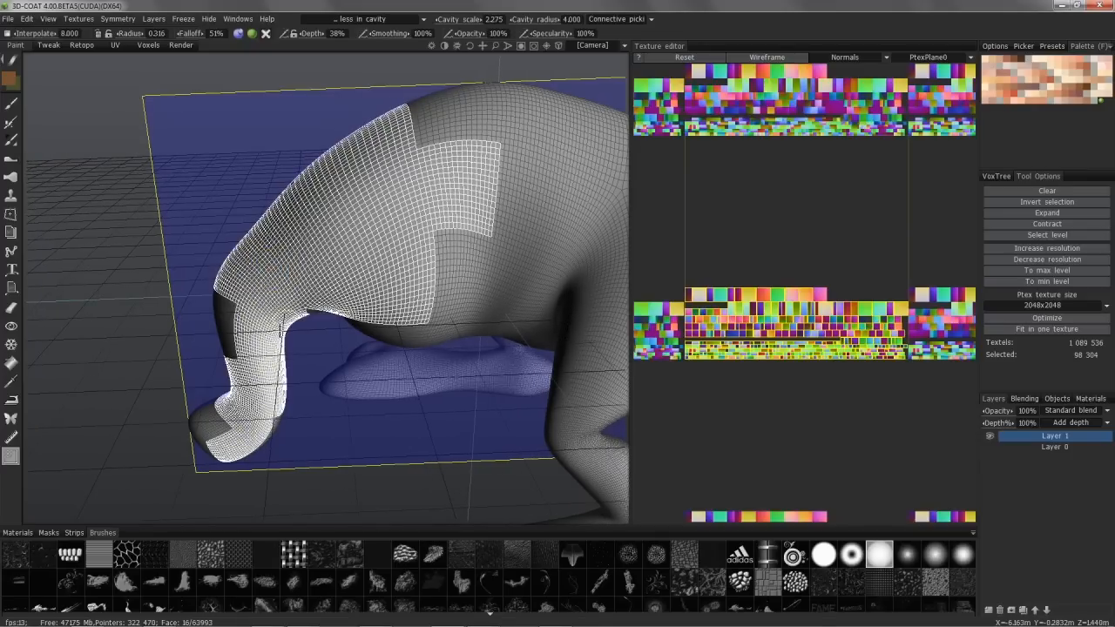
left_click_drag(268, 420, 264, 406)
mouse_move(149, 300)
left_mouse_down()
mouse_move(208, 316)
mouse_move(225, 401)
mouse_move(217, 454)
left_mouse_up()
left_click_drag(329, 218, 431, 214, "alt")
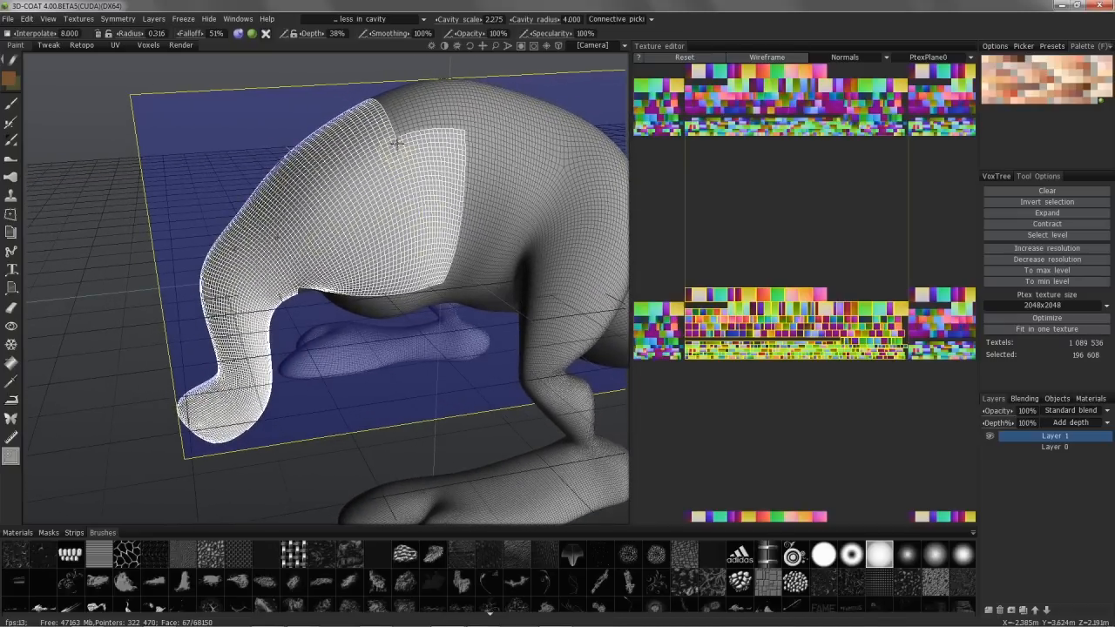
left_click_drag(398, 146, 420, 133)
left_click_drag(413, 324, 416, 300, "alt")
left_click_drag(420, 304, 311, 295)
left_click_drag(516, 162, 427, 225, "alt")
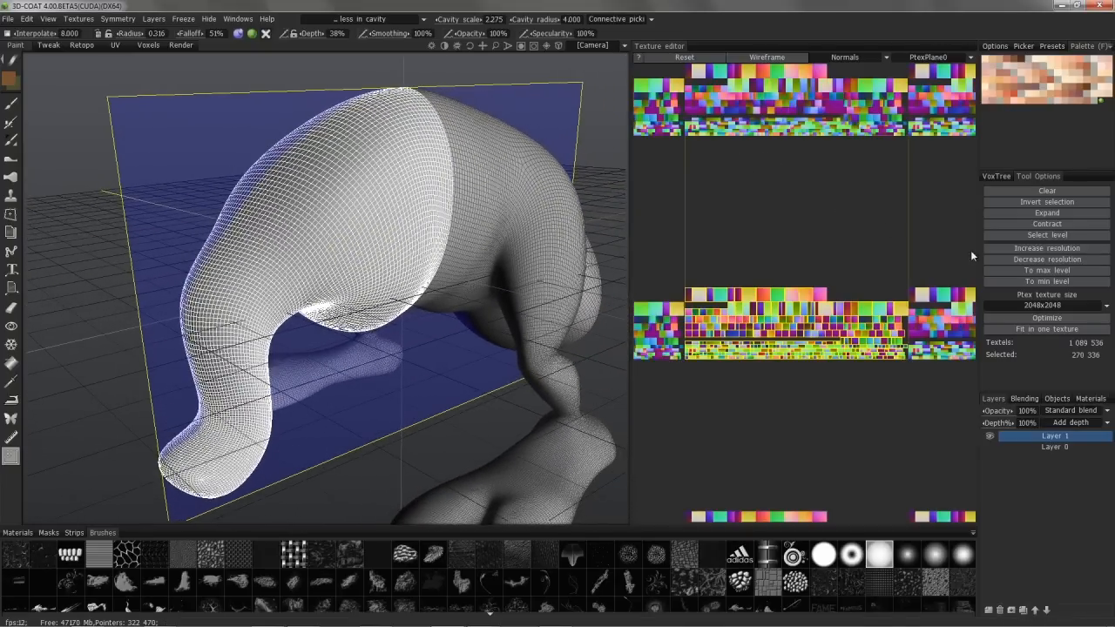
left_click(1052, 249)
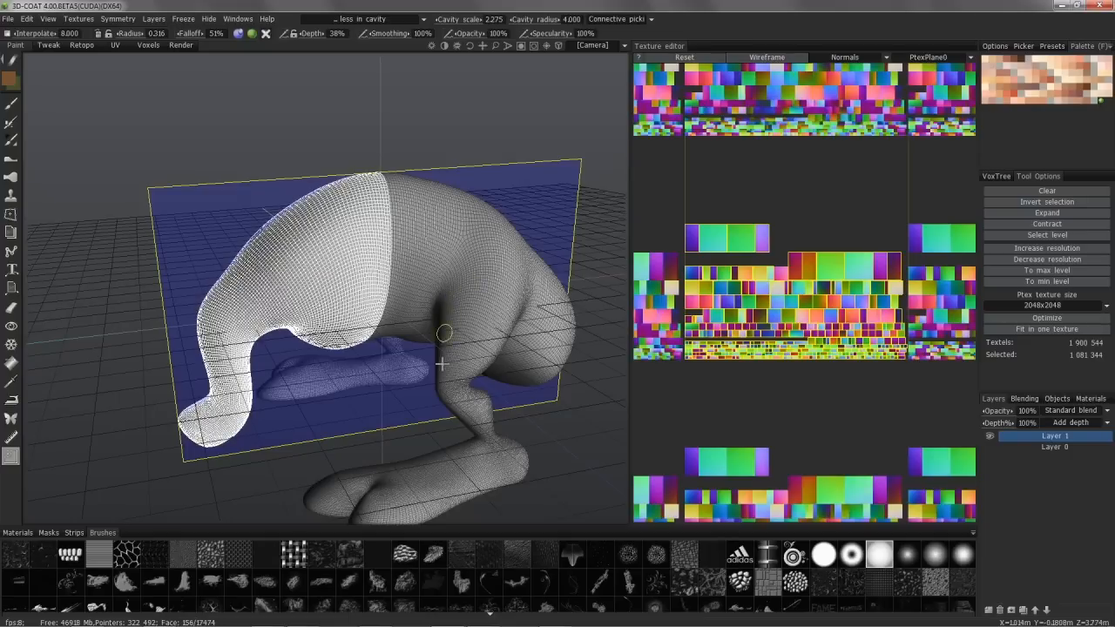
Step: Add the patches at the end of the creature's lower limb to the selection and increase the Ptex resolution again
left_click_drag(419, 348, 373, 468, "alt")
scroll(373, 469, "up", 2)
left_click(380, 471)
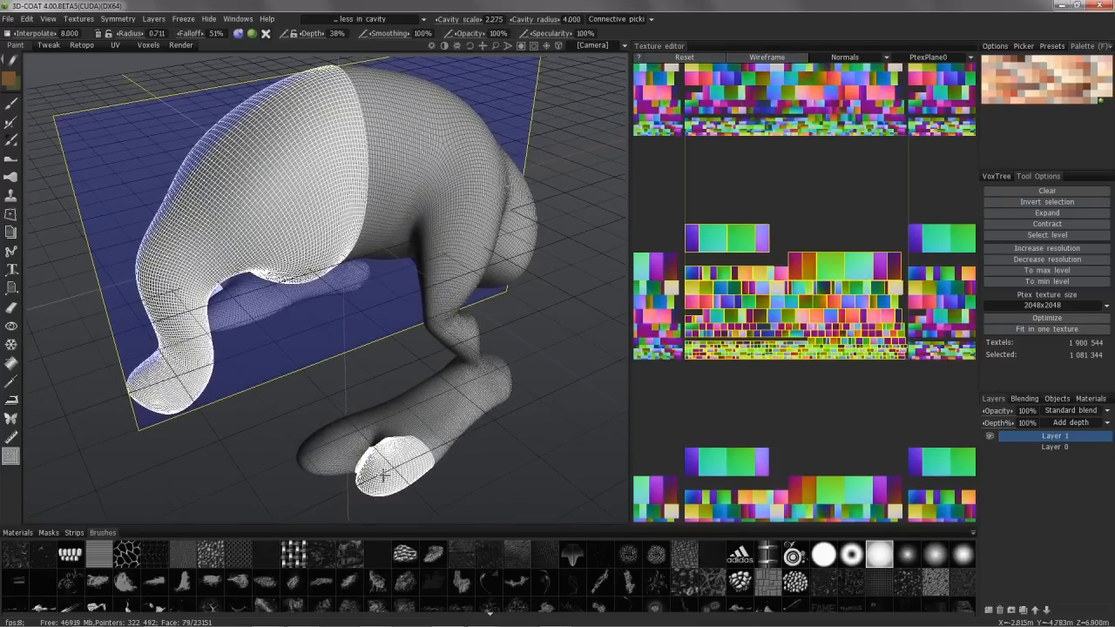
mouse_move(381, 471)
left_mouse_down()
mouse_move(334, 446)
mouse_move(379, 441)
left_mouse_up()
left_click(1047, 252)
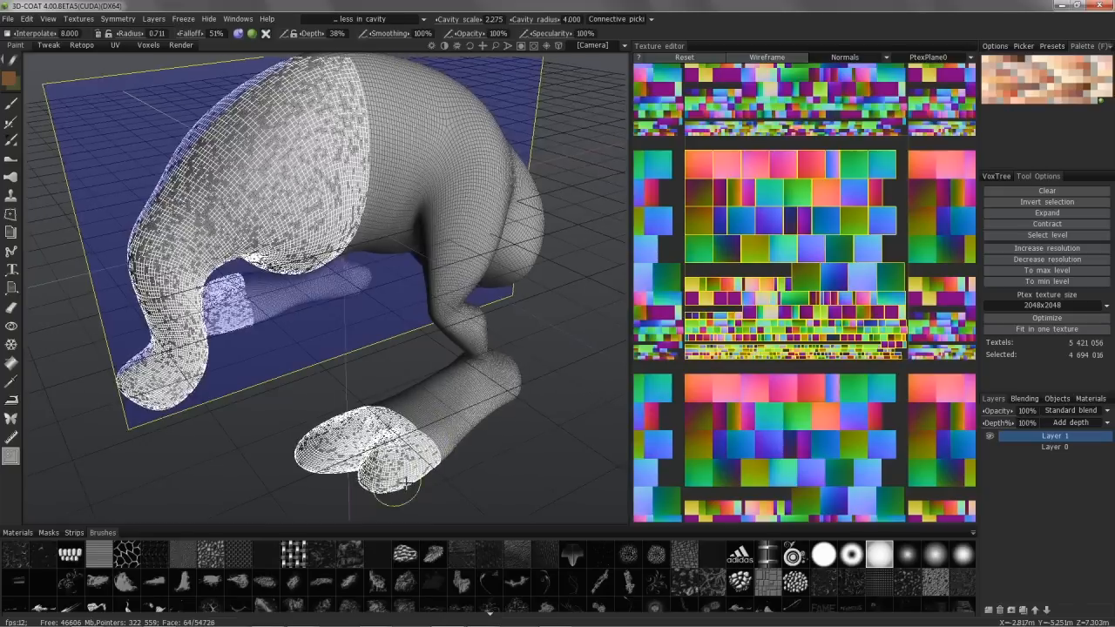
Step: Examine the density of the selected high-resolution patches against the unselected part of the creature from several angles
right_click_drag(393, 488, 493, 422, "alt")
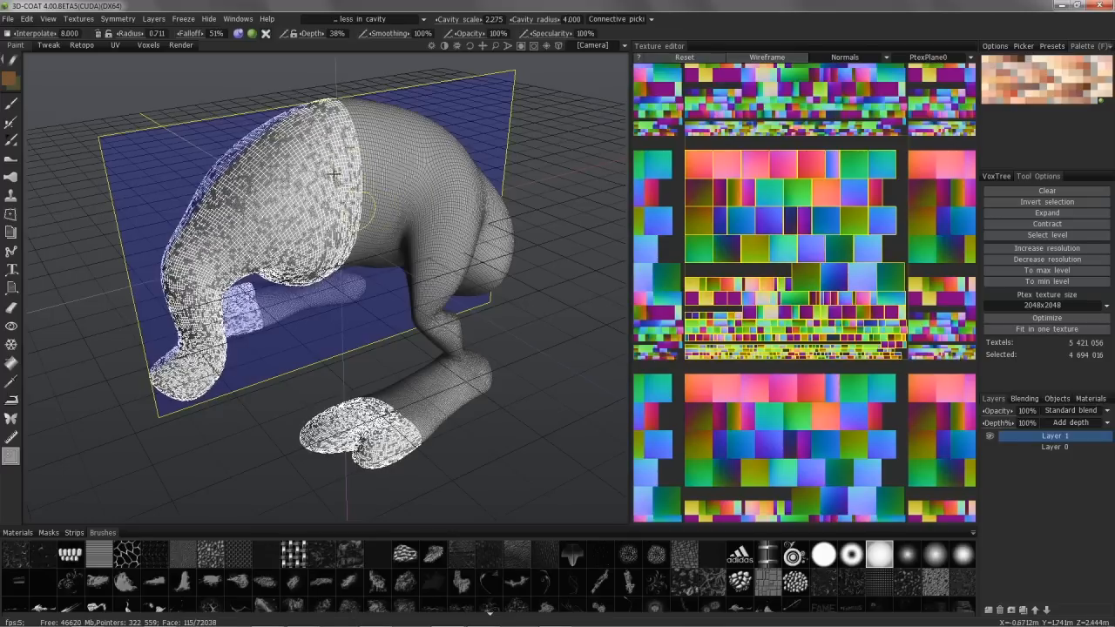
left_click_drag(379, 199, 450, 242, "alt")
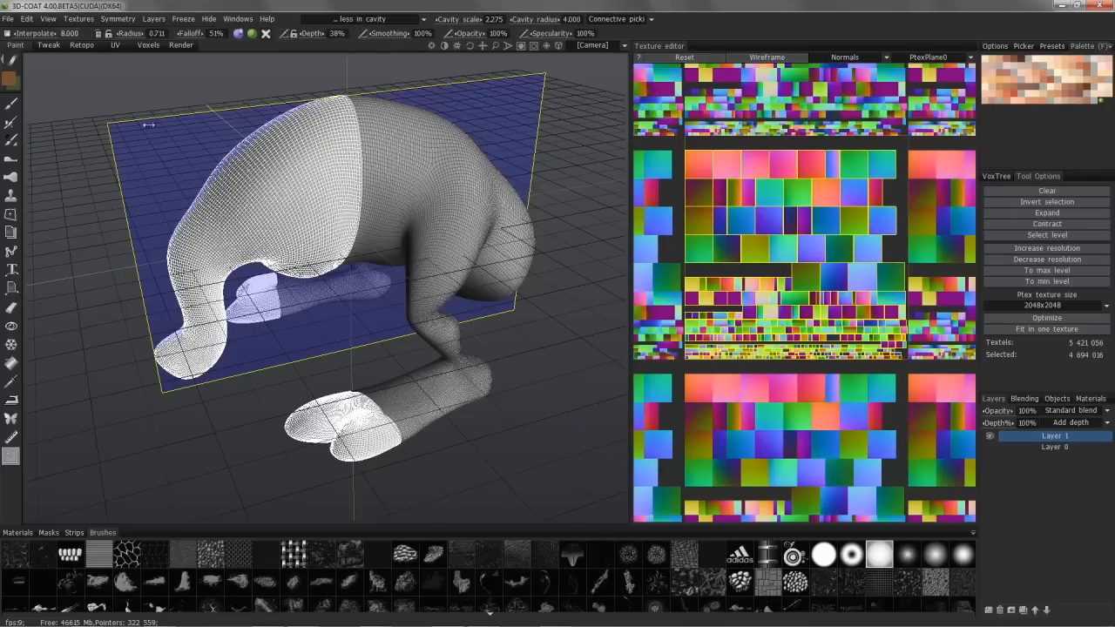
mouse_move(362, 196)
left_mouse_down("alt")
mouse_move(351, 165)
mouse_move(358, 190)
left_mouse_up("alt")
left_click_drag(381, 234, 383, 239, "alt")
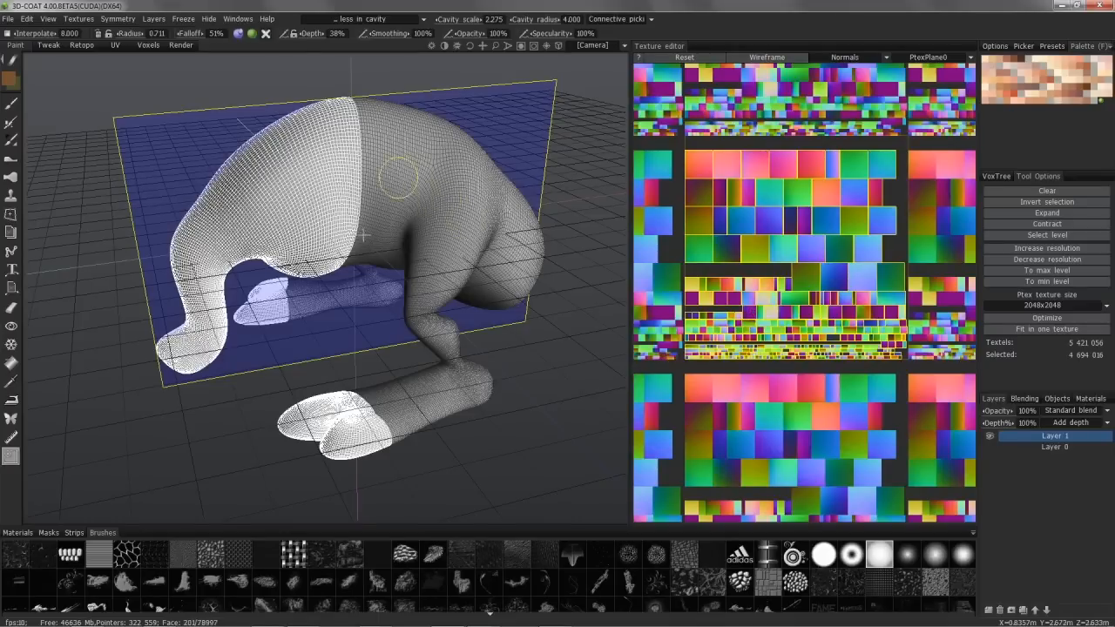
mouse_move(413, 147)
left_mouse_down("alt")
mouse_move(380, 249)
mouse_move(393, 229)
mouse_move(383, 209)
left_mouse_up("alt")
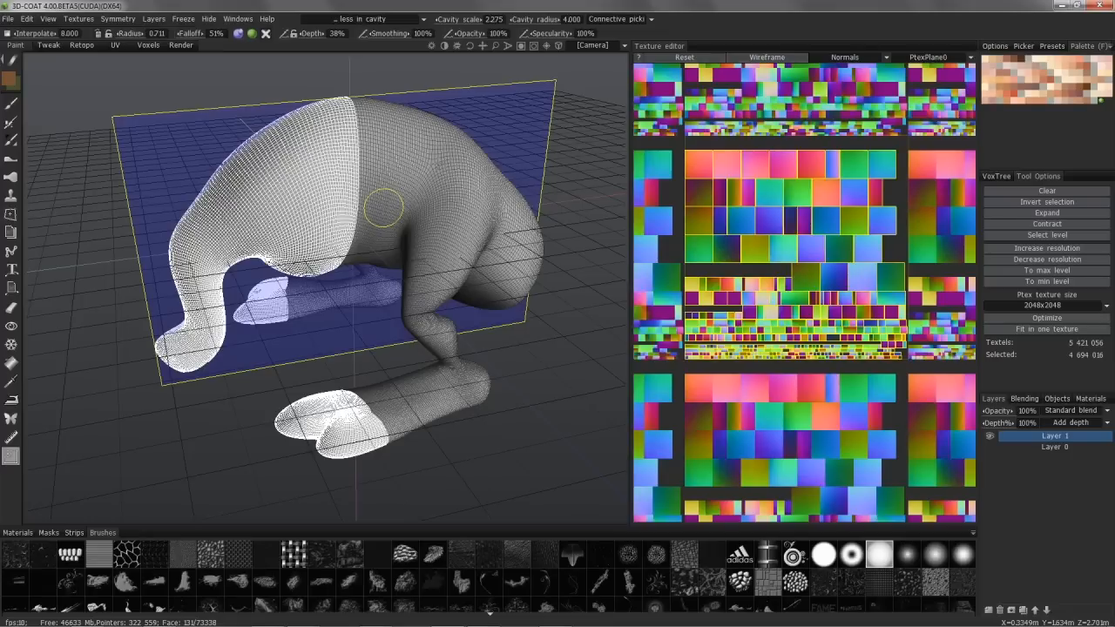
left_click_drag(413, 228, 441, 241, "alt")
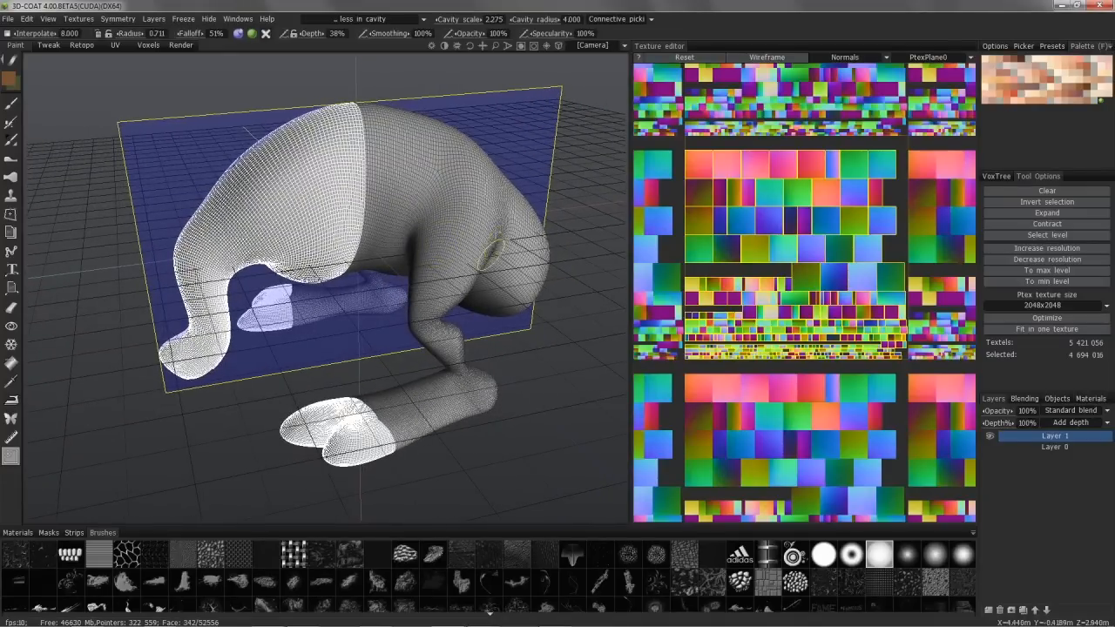
left_click_drag(433, 231, 649, 180, "alt")
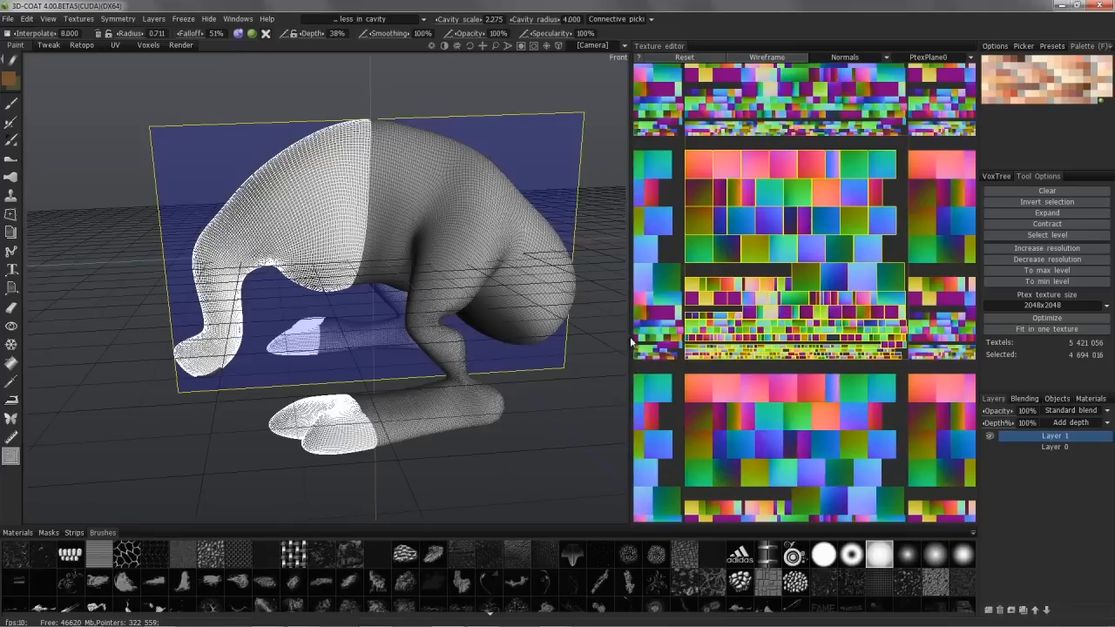
left_click_drag(568, 362, 603, 335, "alt")
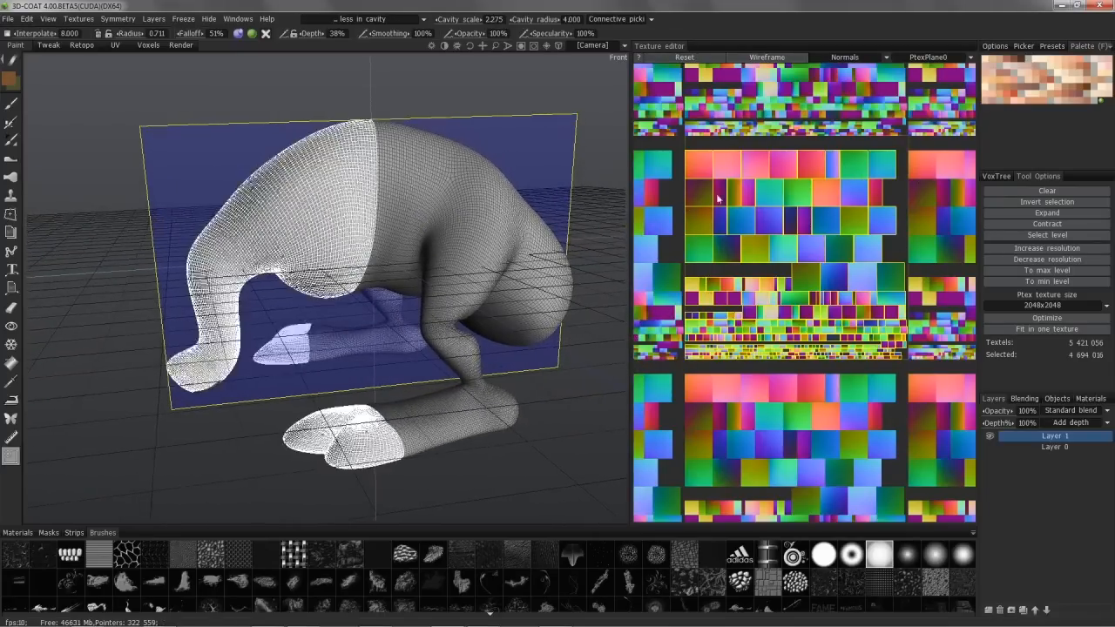
left_click_drag(357, 207, 415, 236, "alt")
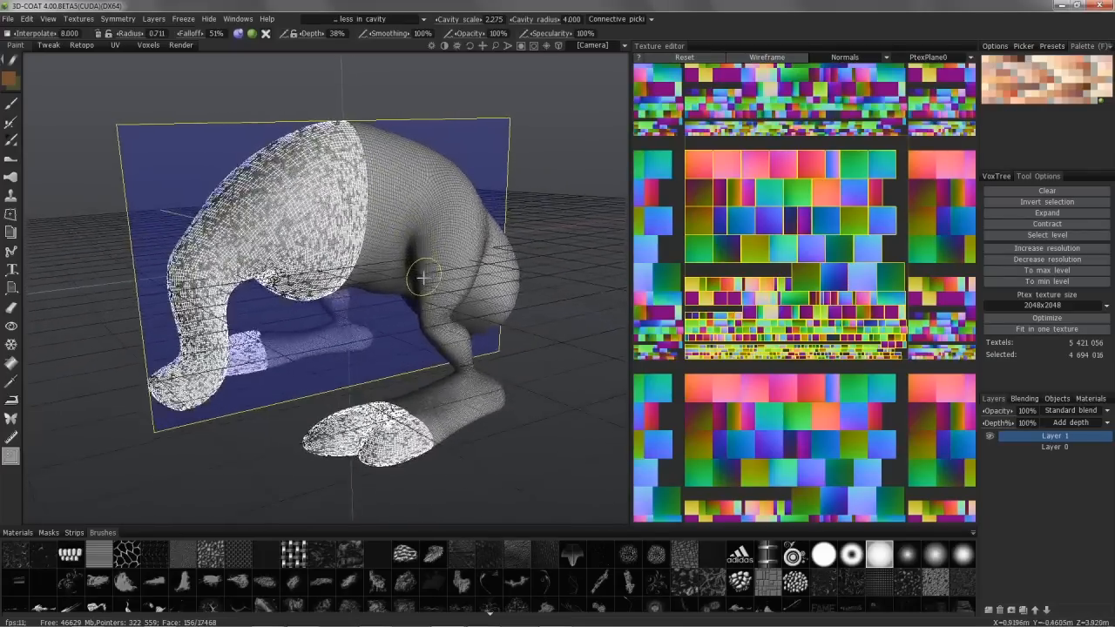
left_click_drag(450, 242, 384, 218, "alt")
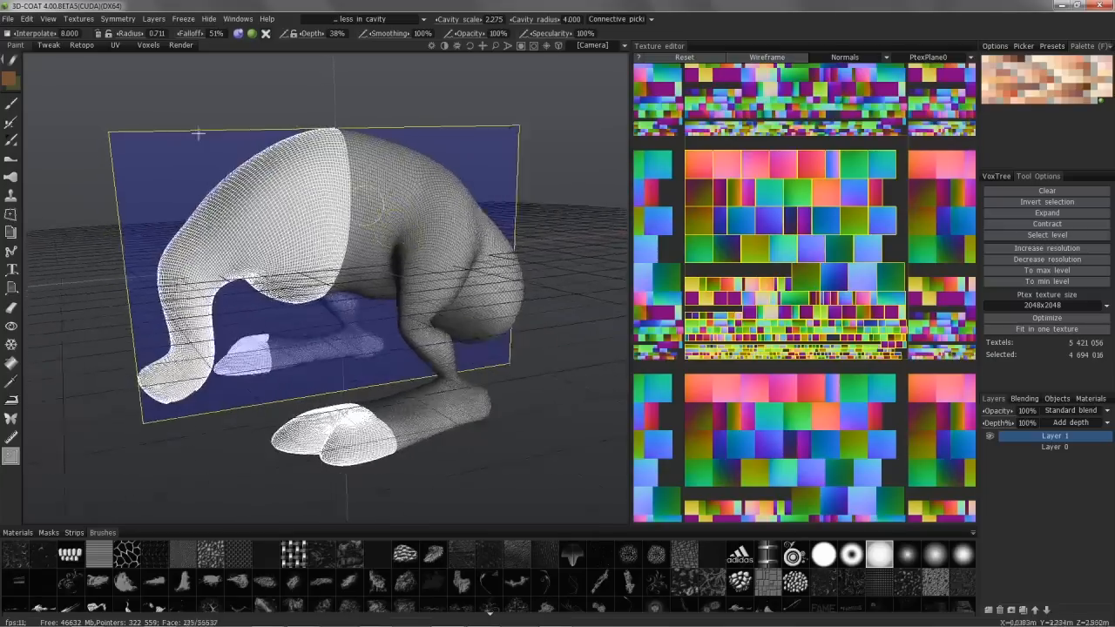
Step: Start a new scene to replace the Ptex creature
left_click(6, 19)
left_click(15, 37)
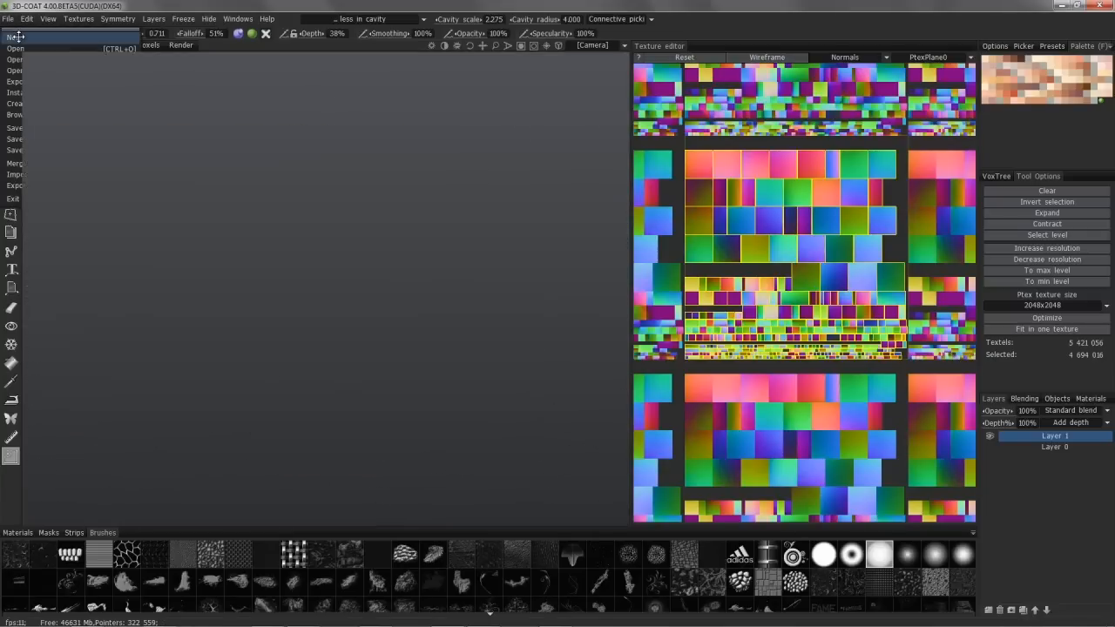
left_click(561, 340)
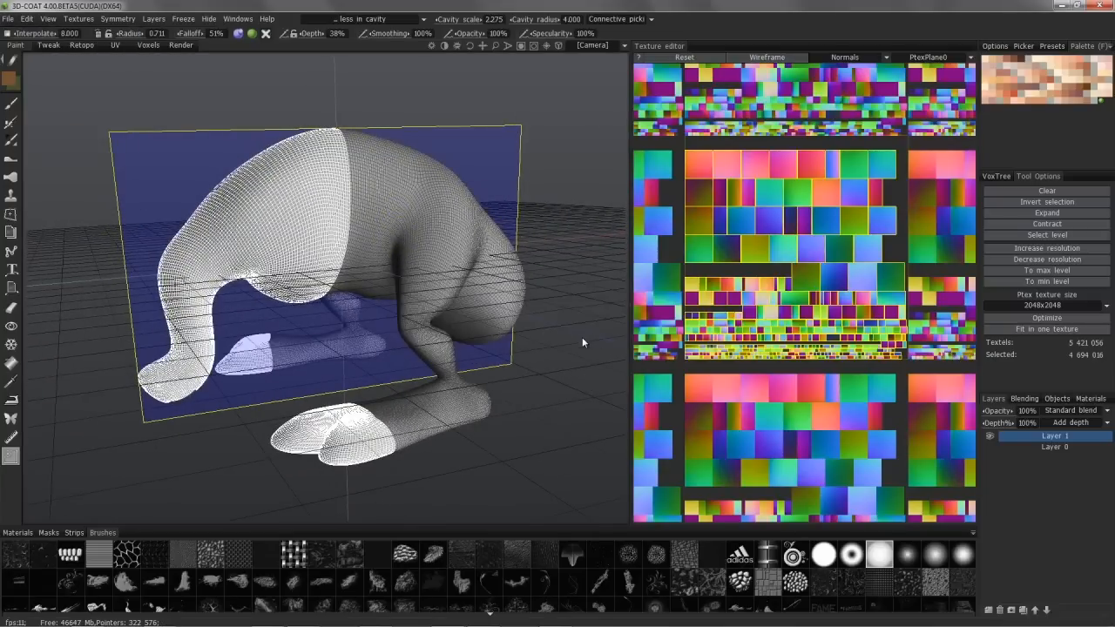